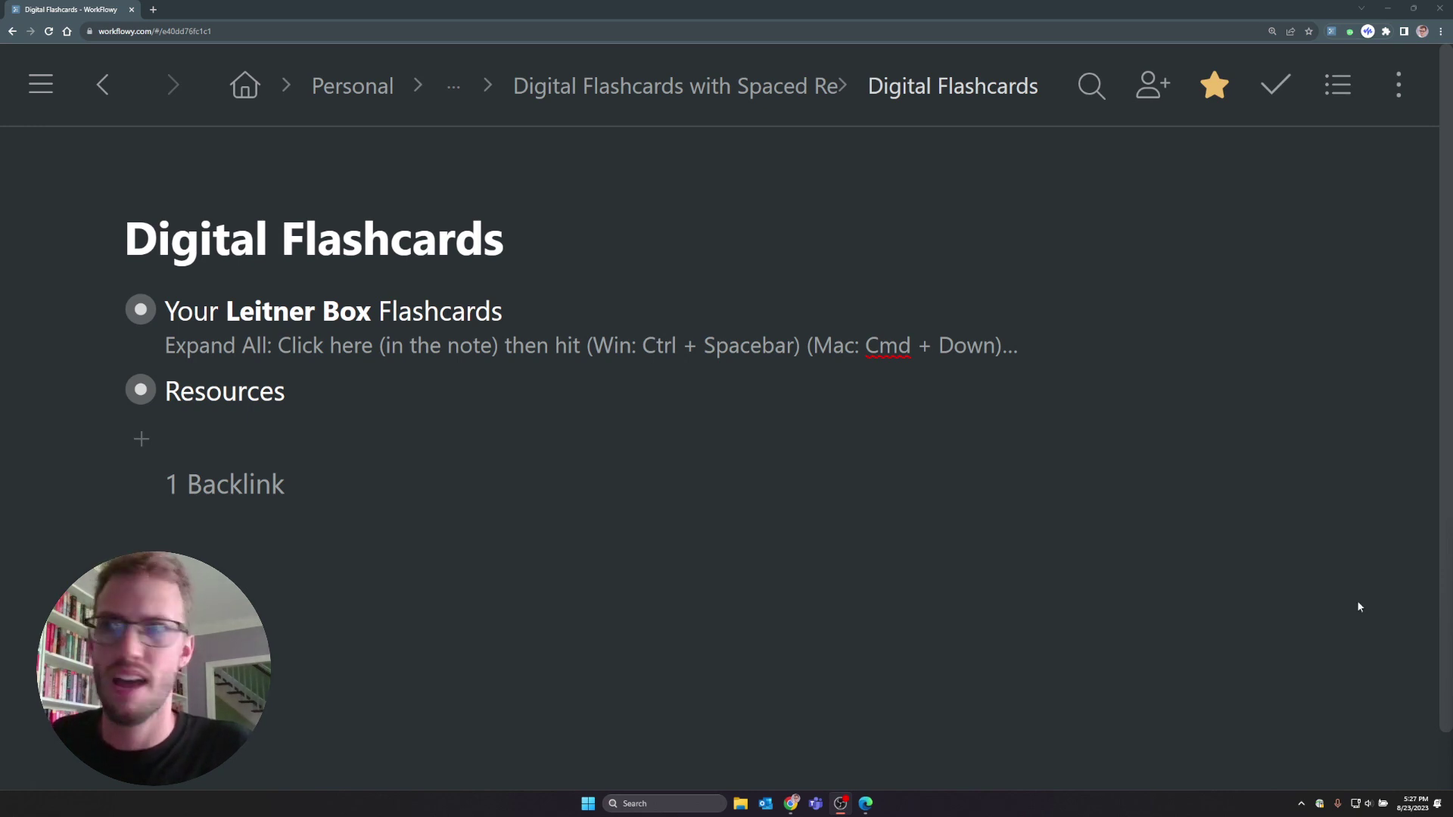
Step: Expand Resources and open the ncase.me/remember article in a new tab
{"action": "left_click", "coordinate": [104, 390]}
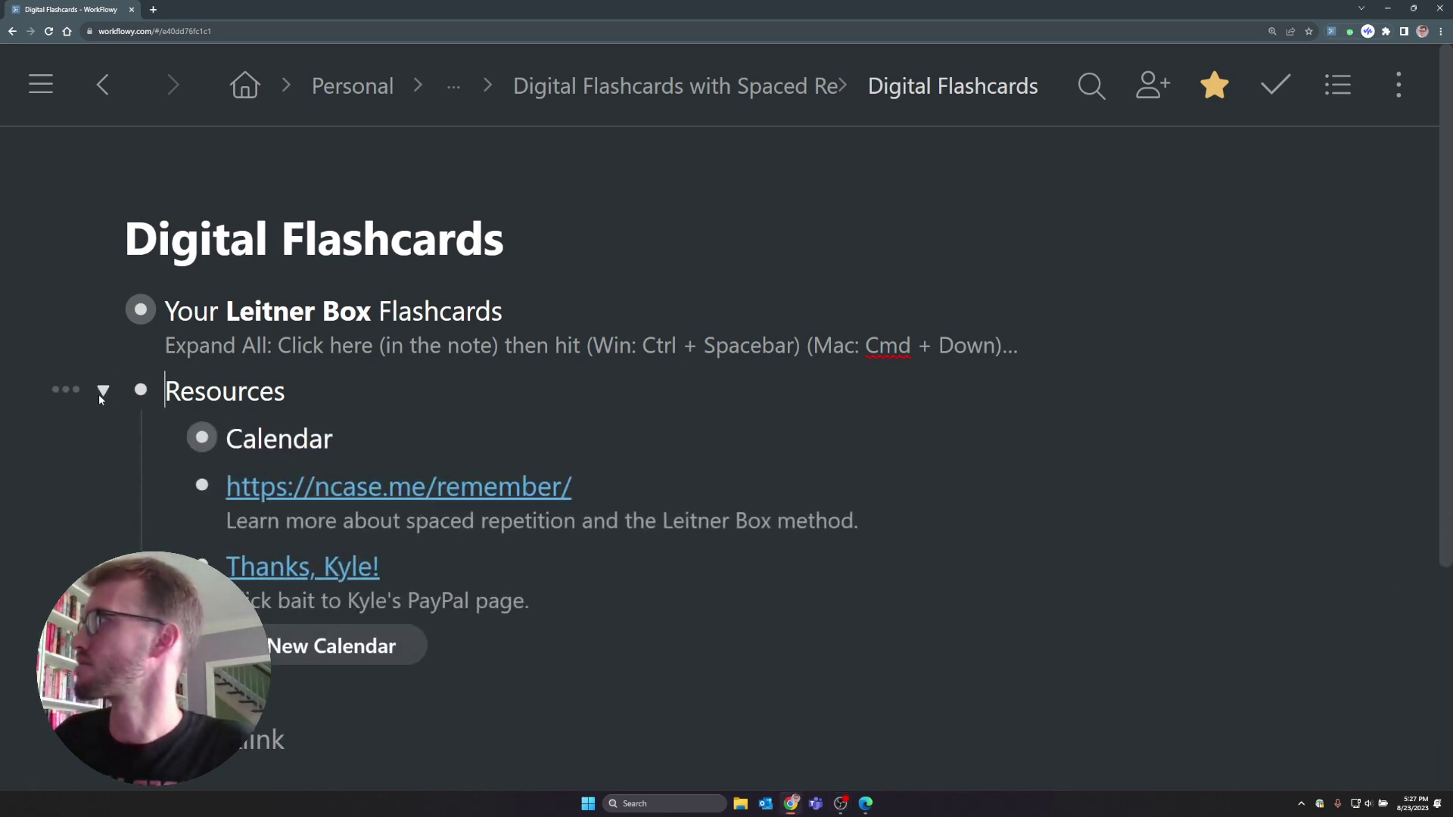
{"action": "left_click", "coordinate": [373, 497]}
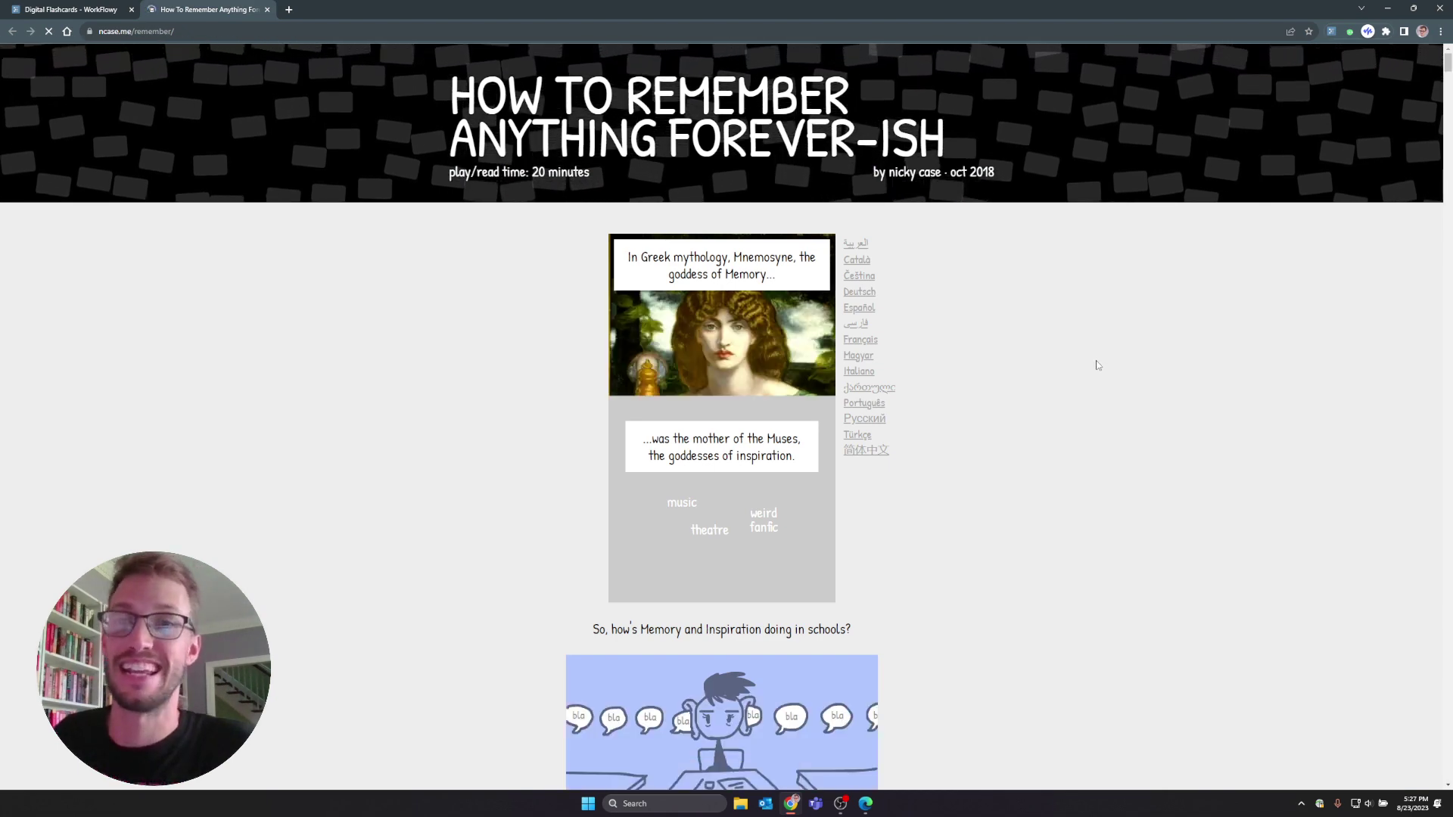
Step: Scroll through the ncase.me article down to the Leitner Box levels and 64-day calendar
{"action": "scroll", "coordinate": [1099, 386], "scroll_direction": "down", "scroll_amount": 7}
{"action": "scroll", "coordinate": [1101, 398], "scroll_direction": "down", "scroll_amount": 20}
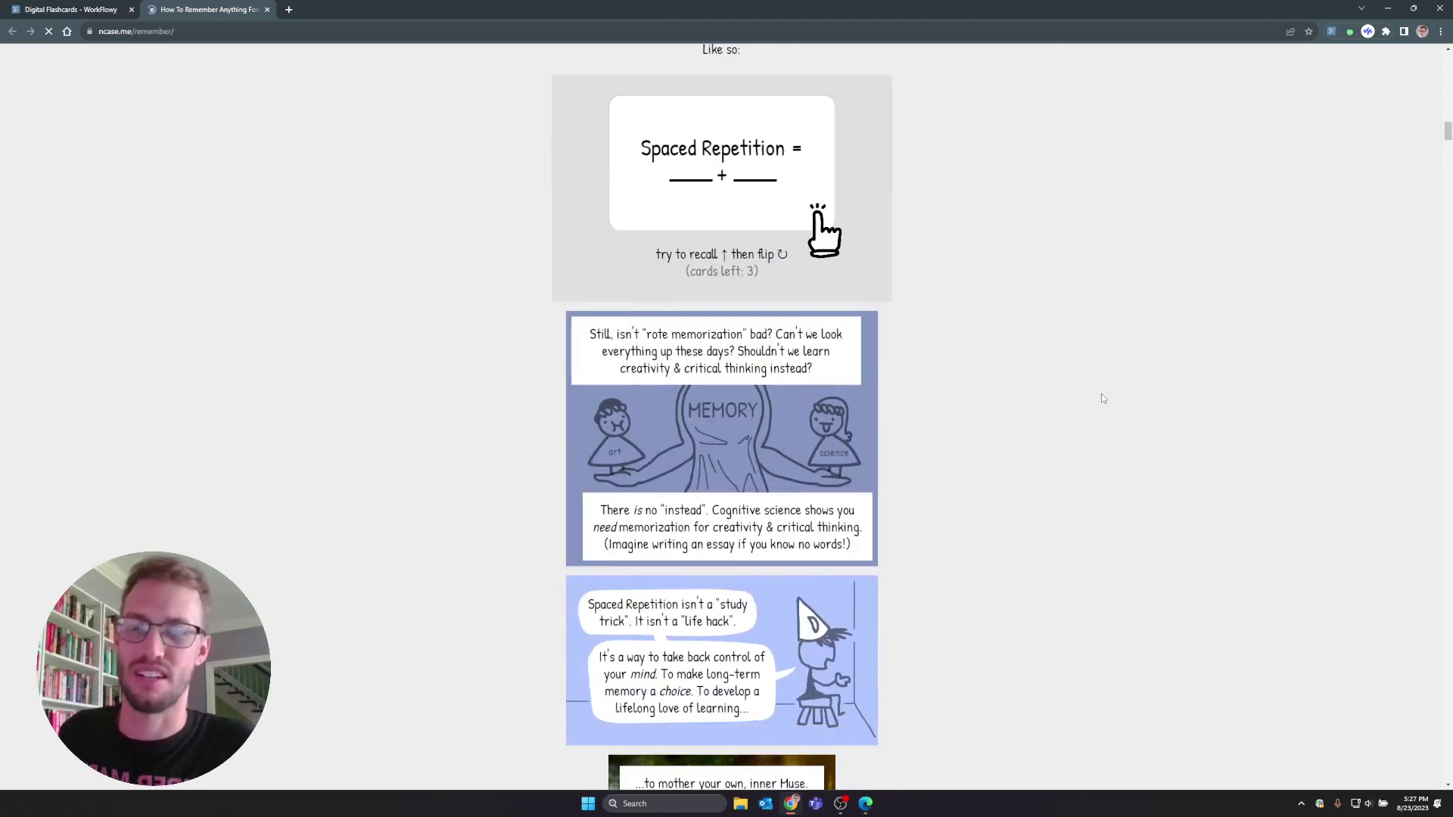
{"action": "scroll", "coordinate": [1101, 393], "scroll_direction": "down", "scroll_amount": 15}
{"action": "scroll", "coordinate": [1016, 511], "scroll_direction": "up", "scroll_amount": 2}
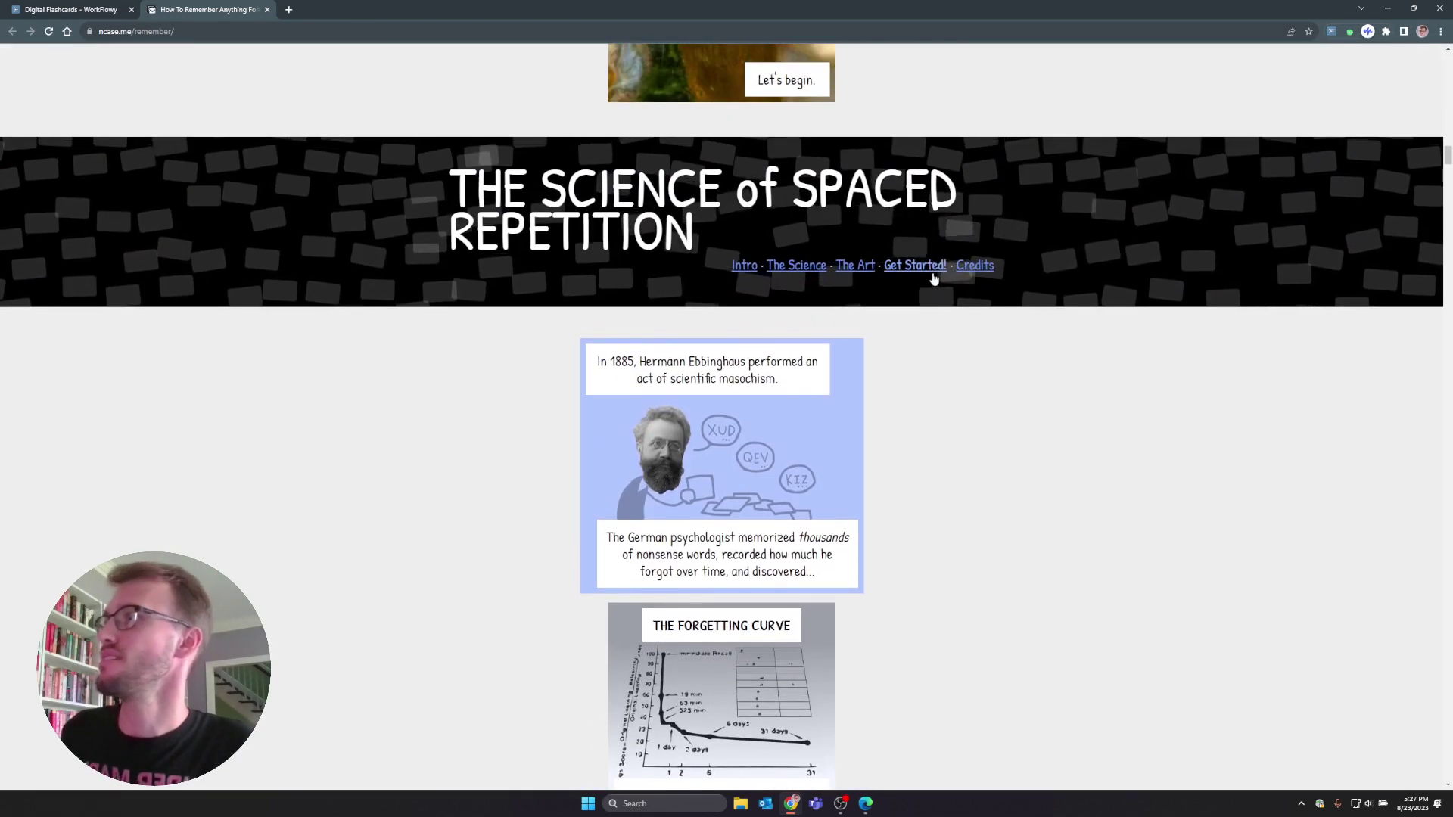
{"action": "scroll", "coordinate": [931, 333], "scroll_direction": "down", "scroll_amount": 15}
{"action": "scroll", "coordinate": [933, 345], "scroll_direction": "up", "scroll_amount": 9}
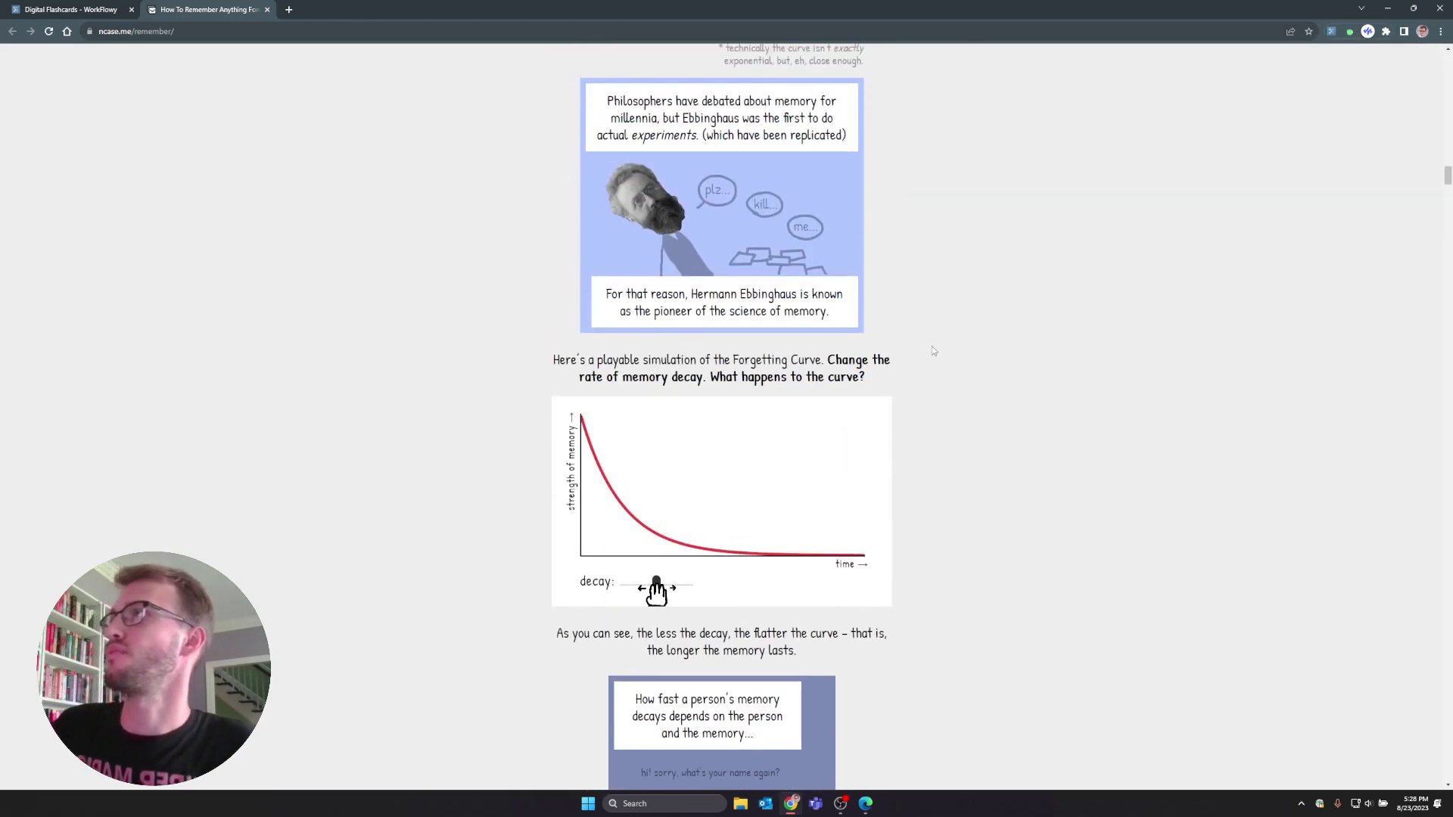
{"action": "scroll", "coordinate": [683, 160], "scroll_direction": "down", "scroll_amount": 20}
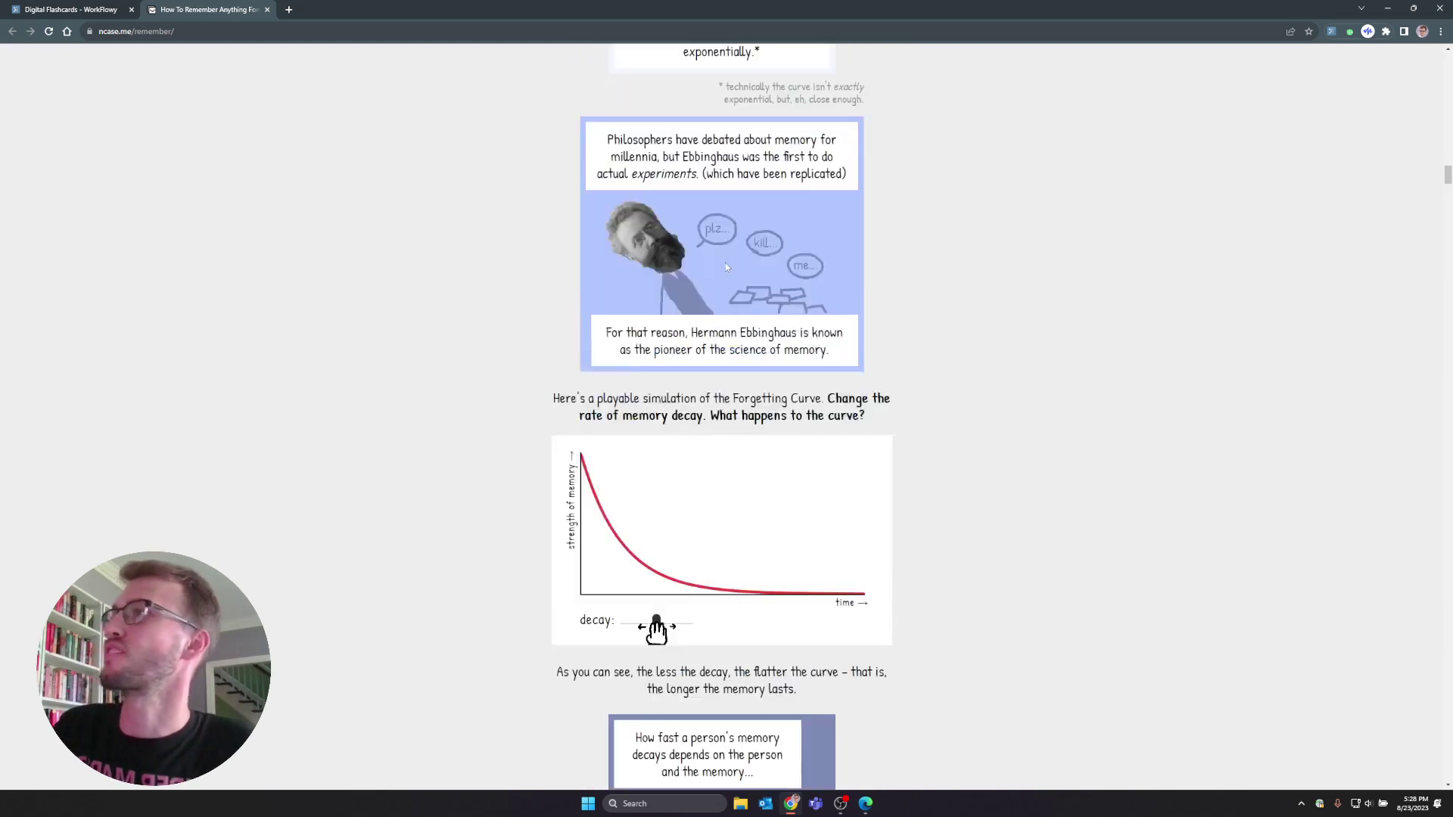
{"action": "scroll", "coordinate": [1218, 340], "scroll_direction": "down", "scroll_amount": 20}
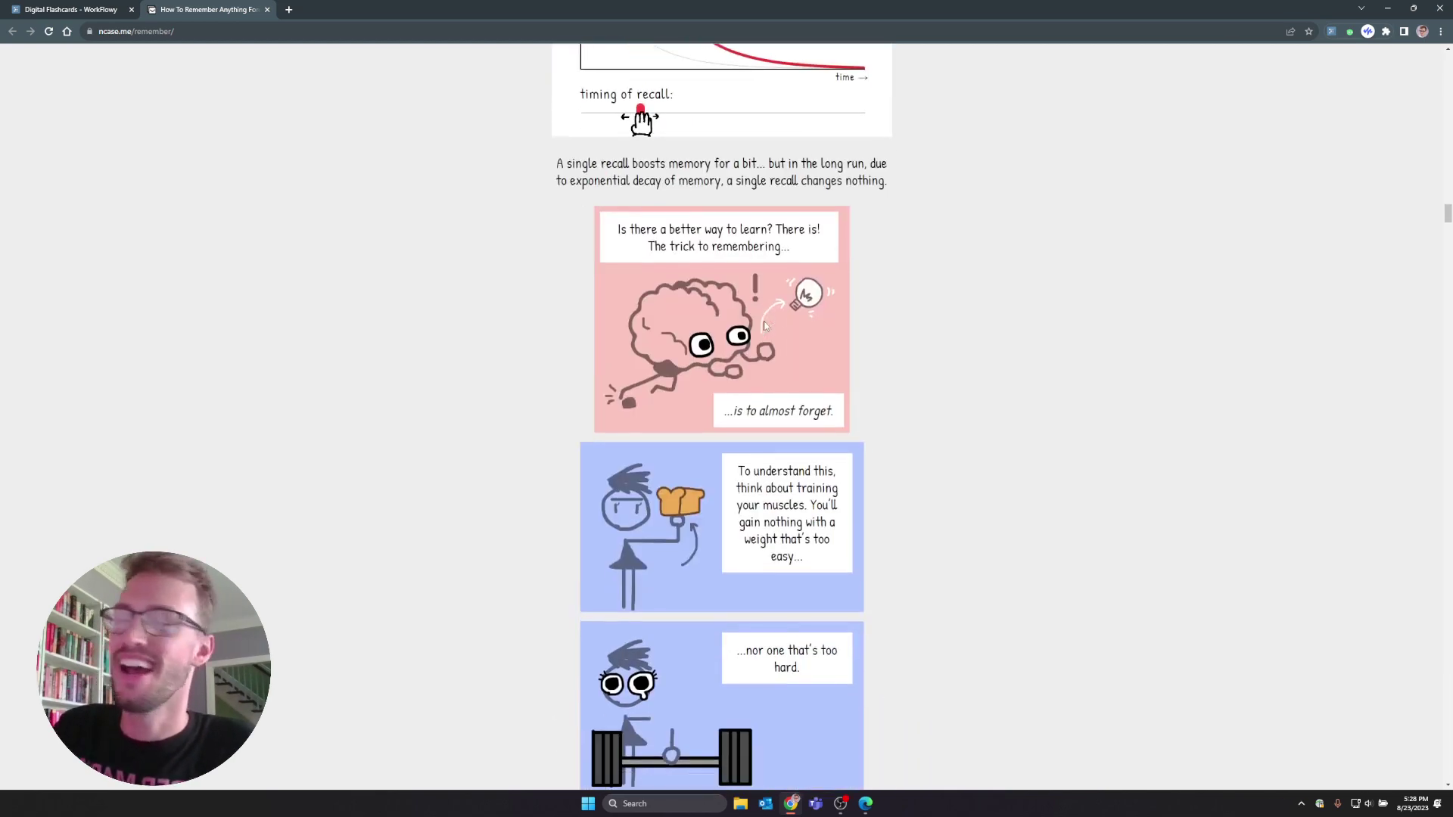
{"action": "scroll", "coordinate": [1217, 340], "scroll_direction": "down", "scroll_amount": 20}
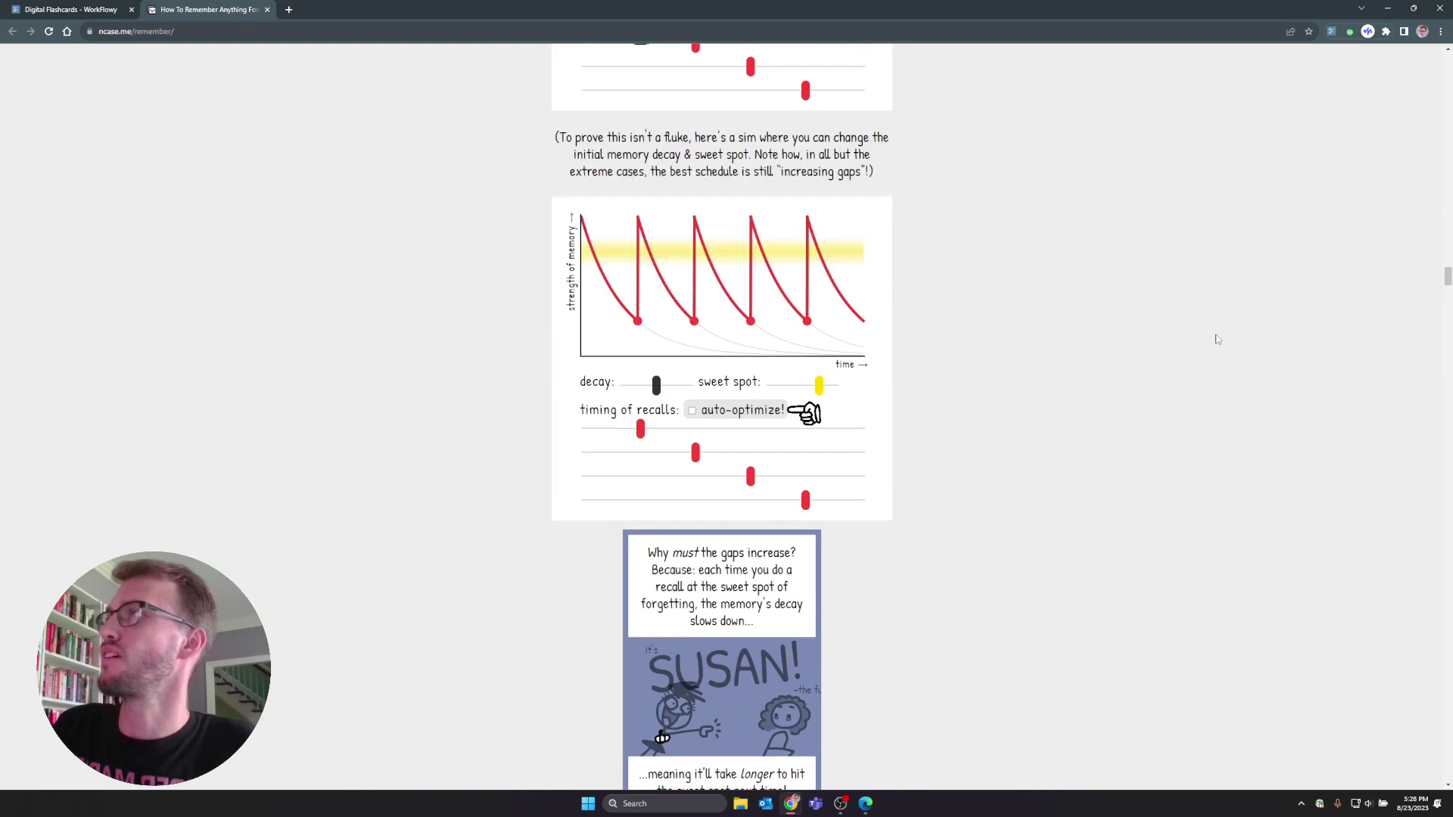
{"action": "scroll", "coordinate": [1205, 383], "scroll_direction": "down", "scroll_amount": 12}
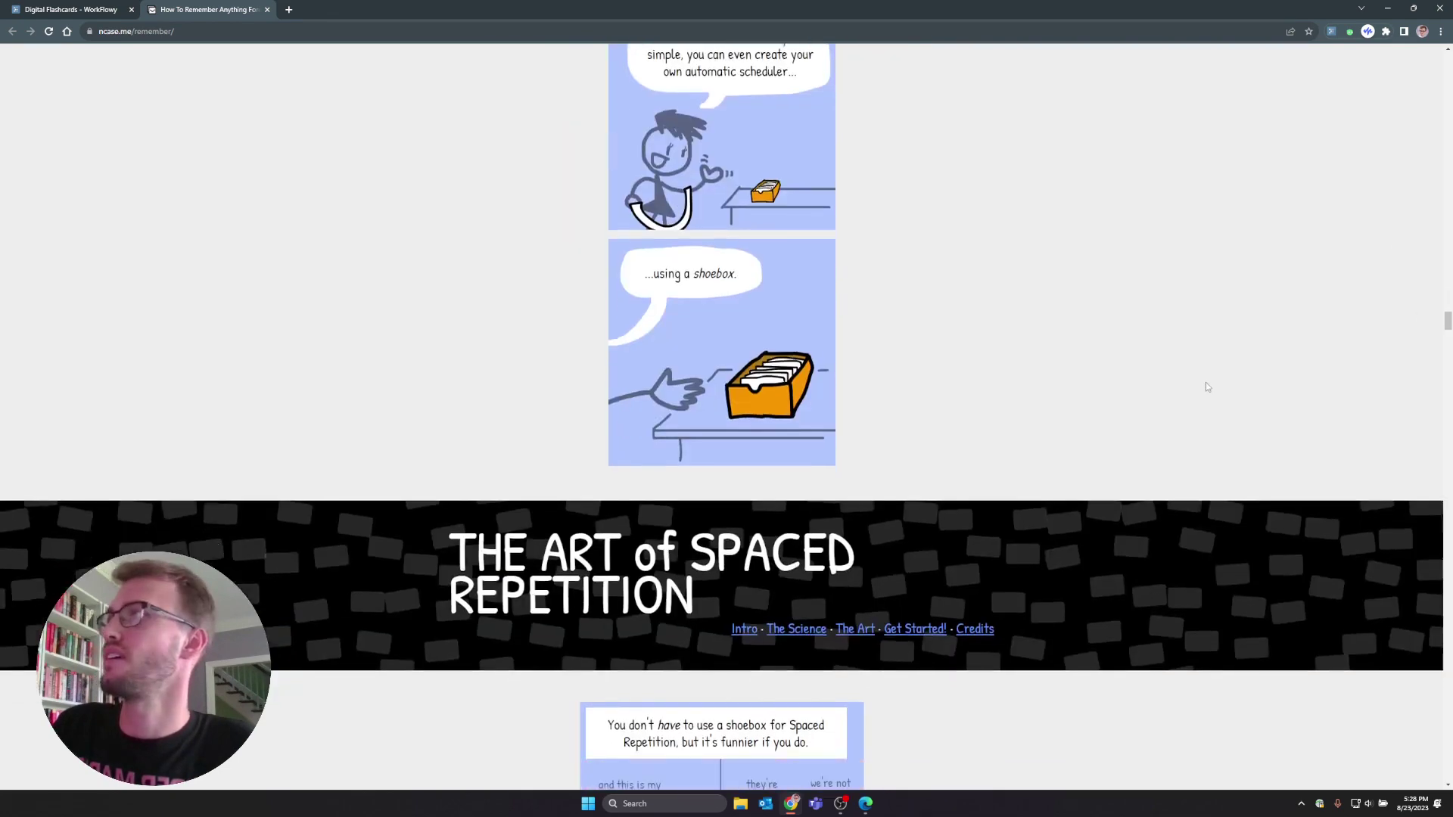
{"action": "scroll", "coordinate": [1201, 383], "scroll_direction": "up", "scroll_amount": 6}
{"action": "scroll", "coordinate": [602, 313], "scroll_direction": "up", "scroll_amount": 3}
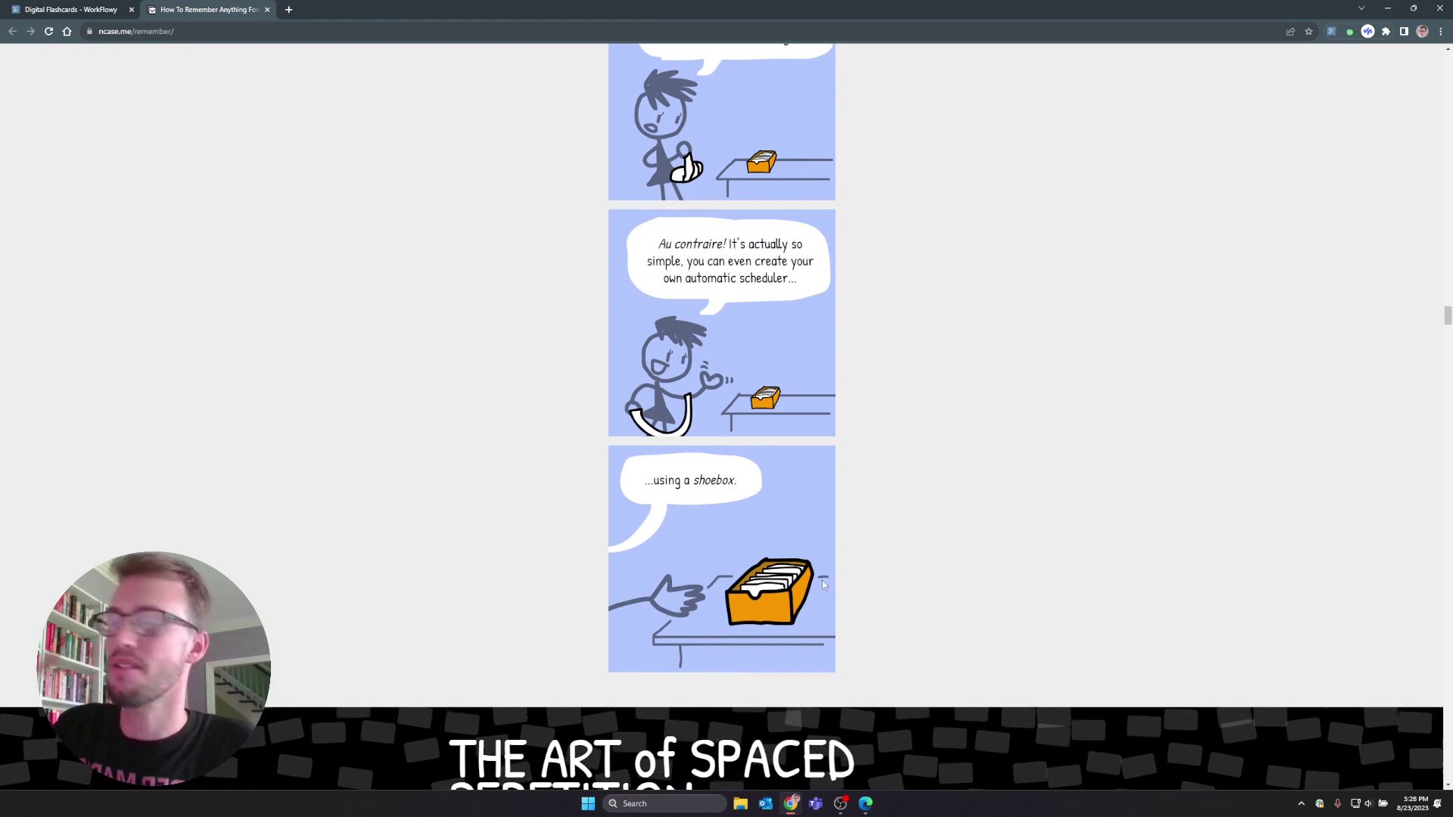
{"action": "scroll", "coordinate": [816, 558], "scroll_direction": "down", "scroll_amount": 13}
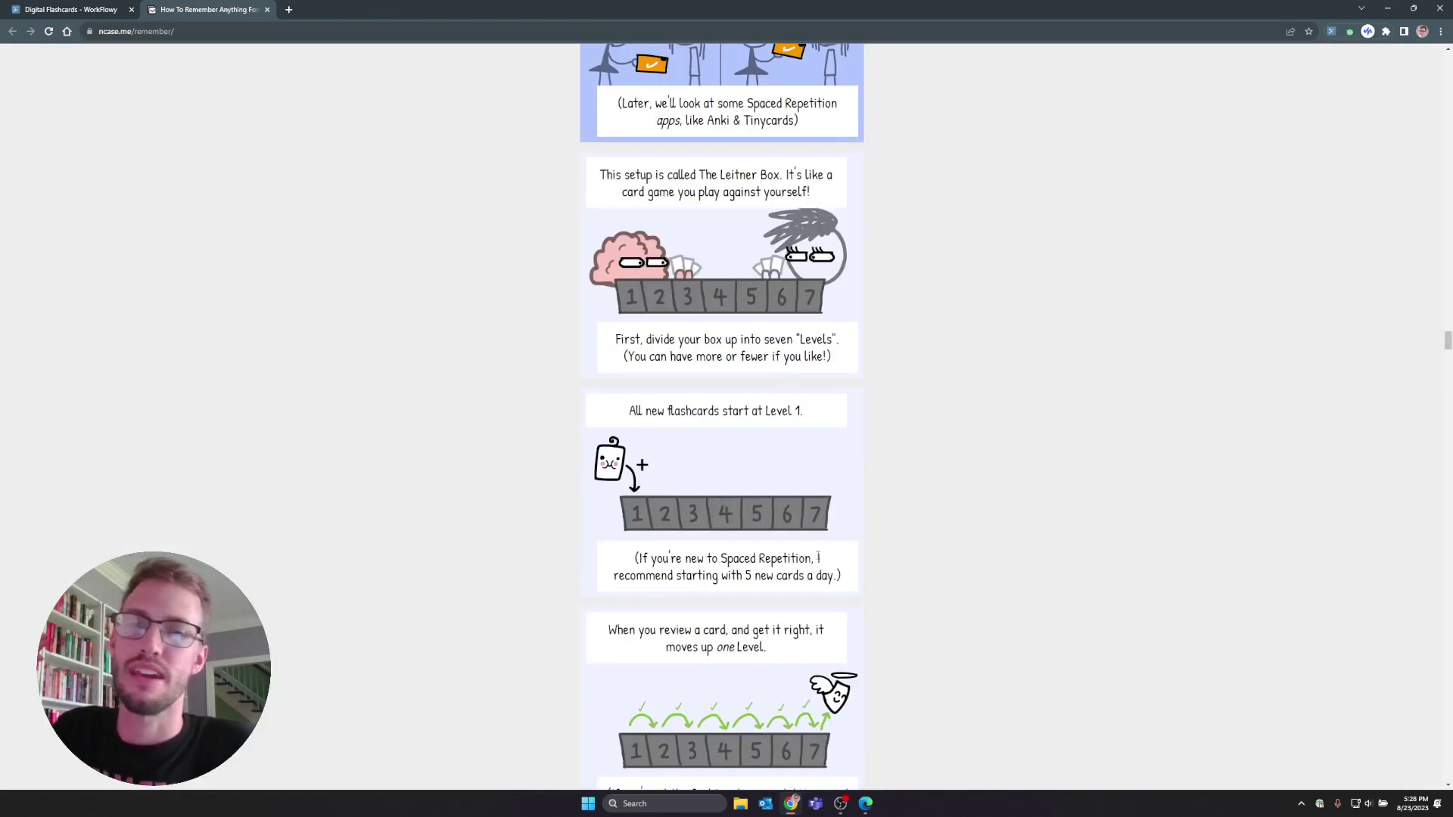
{"action": "scroll", "coordinate": [818, 558], "scroll_direction": "down", "scroll_amount": 12}
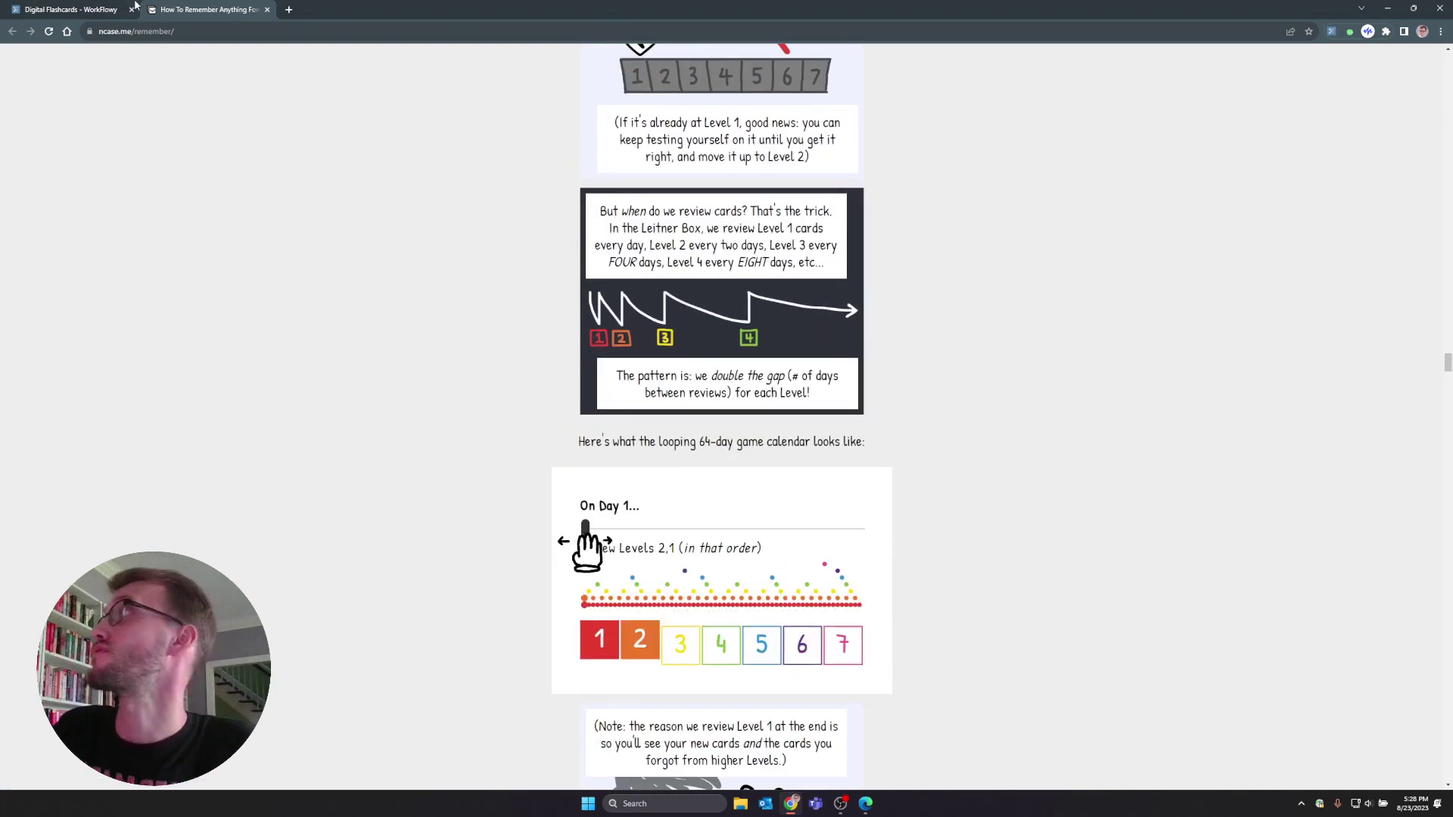
{"action": "left_click", "coordinate": [95, 9]}
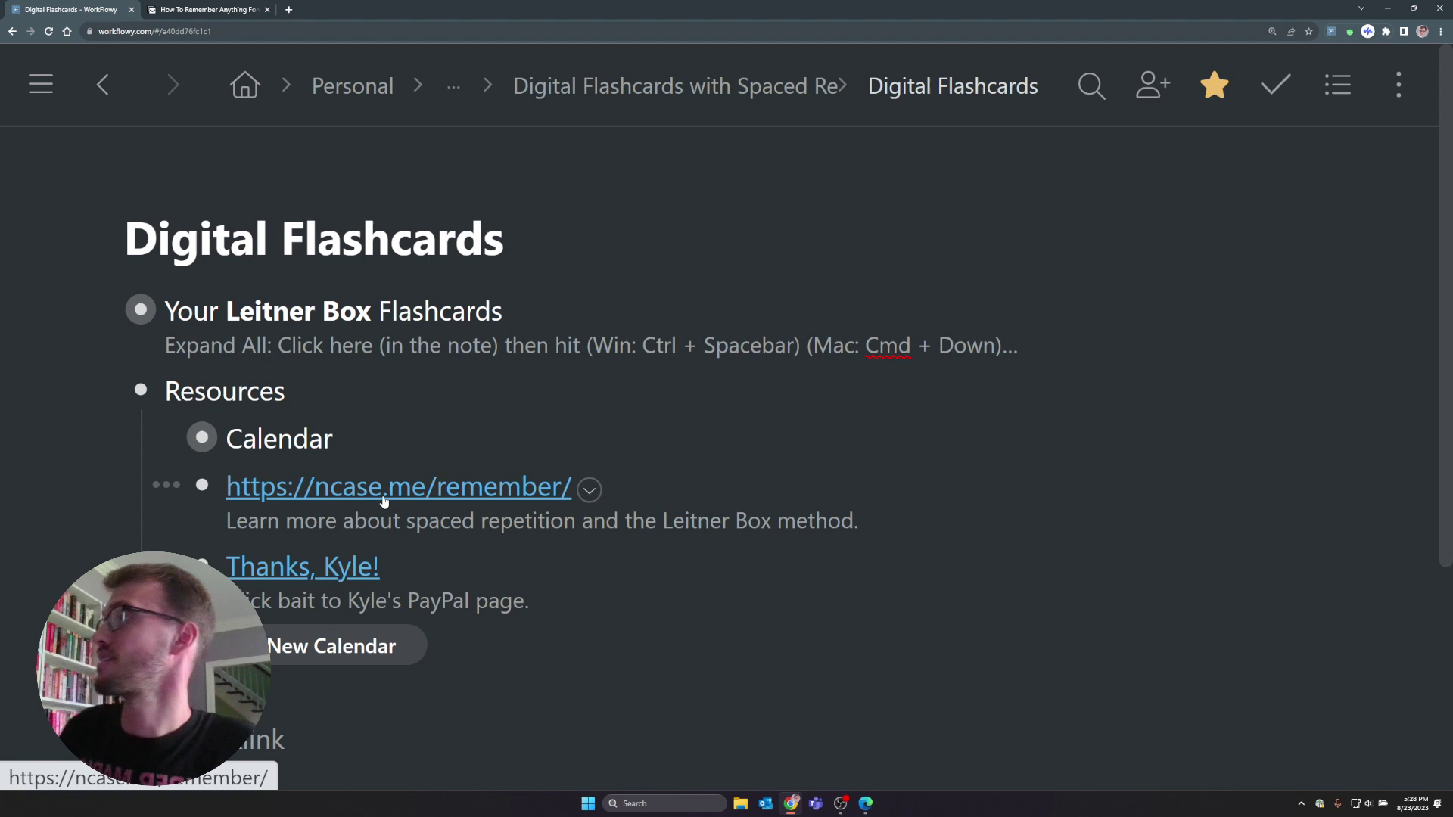
{"action": "left_click", "coordinate": [202, 485]}
{"action": "key", "text": "ctrl+plus"}
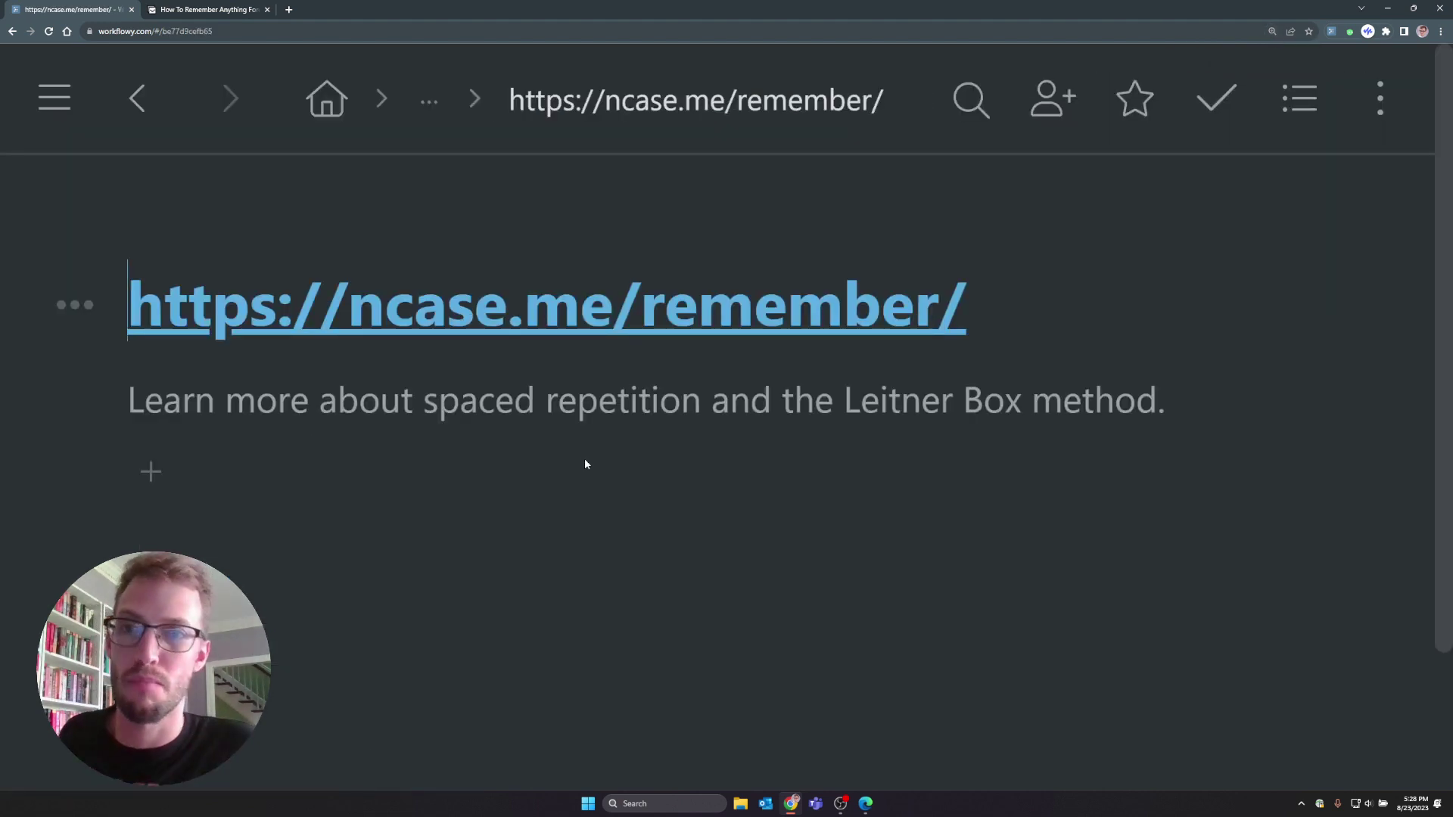
{"action": "key", "text": "ctrl+minus"}
{"action": "key", "text": "ctrl+minus"}
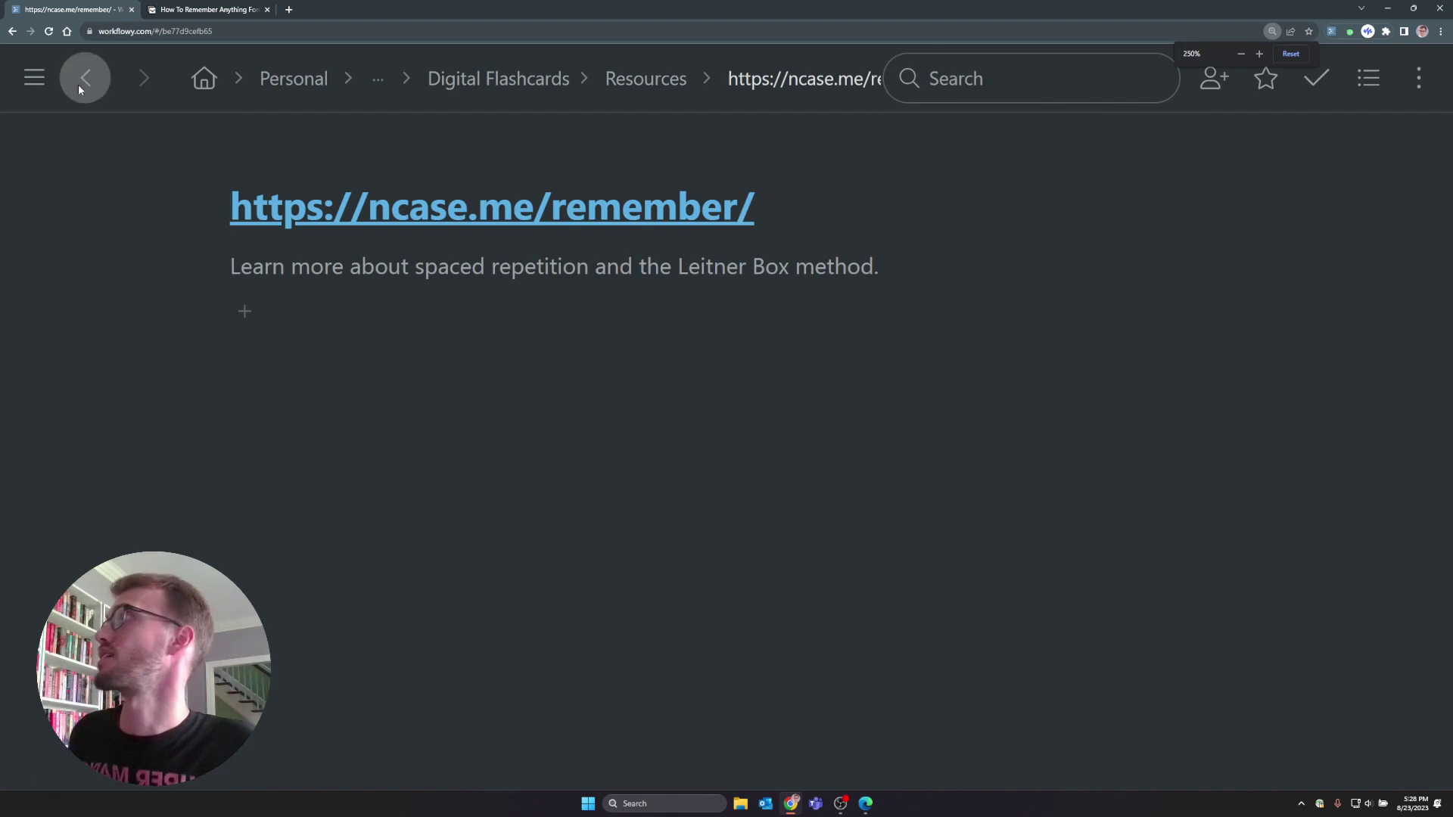
{"action": "left_click", "coordinate": [83, 78]}
{"action": "key", "text": "ctrl+0"}
Step: Return to the ncase.me article and read past Note #2 and Note #3 below the calendar
{"action": "left_click", "coordinate": [203, 9]}
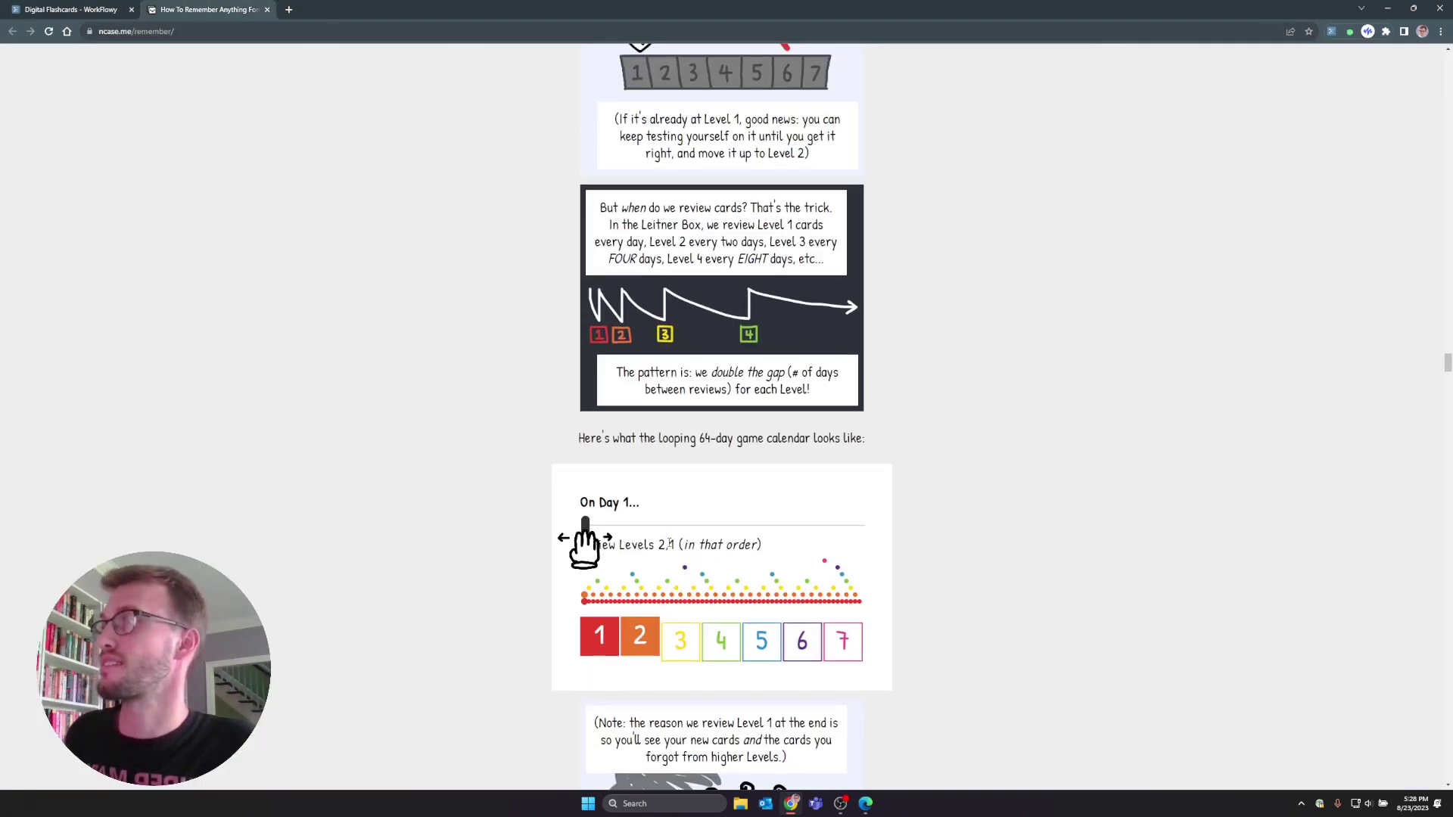
{"action": "scroll", "coordinate": [636, 519], "scroll_direction": "down", "scroll_amount": 3}
{"action": "scroll", "coordinate": [637, 520], "scroll_direction": "down", "scroll_amount": 3}
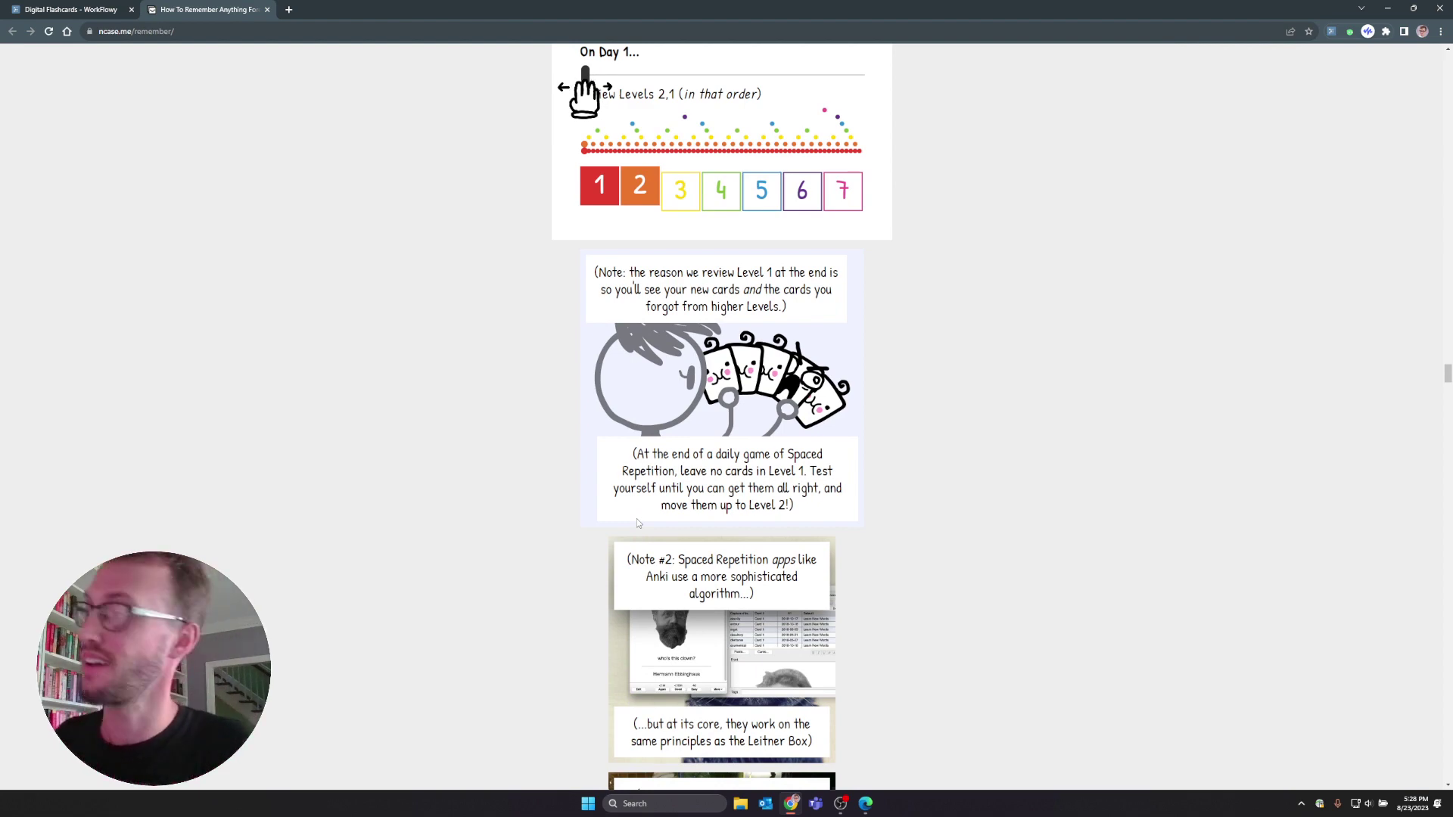
{"action": "scroll", "coordinate": [747, 509], "scroll_direction": "down", "scroll_amount": 4}
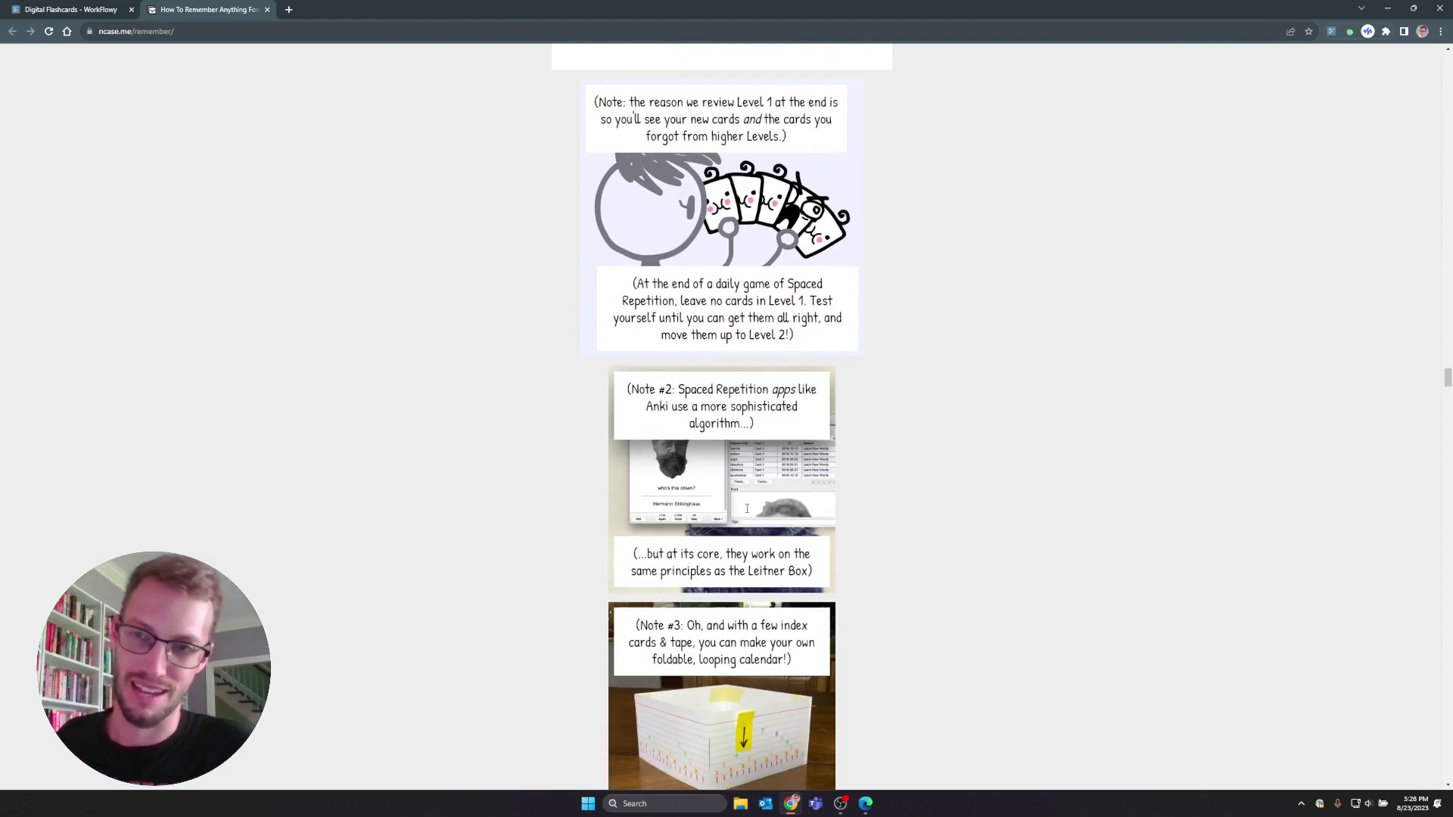
{"action": "scroll", "coordinate": [747, 509], "scroll_direction": "down", "scroll_amount": 2}
Step: Back in the Digital Flashcards outline, expand then collapse Your Leitner Box Flashcards' seven levels
{"action": "key", "text": "ctrl+shift+Tab"}
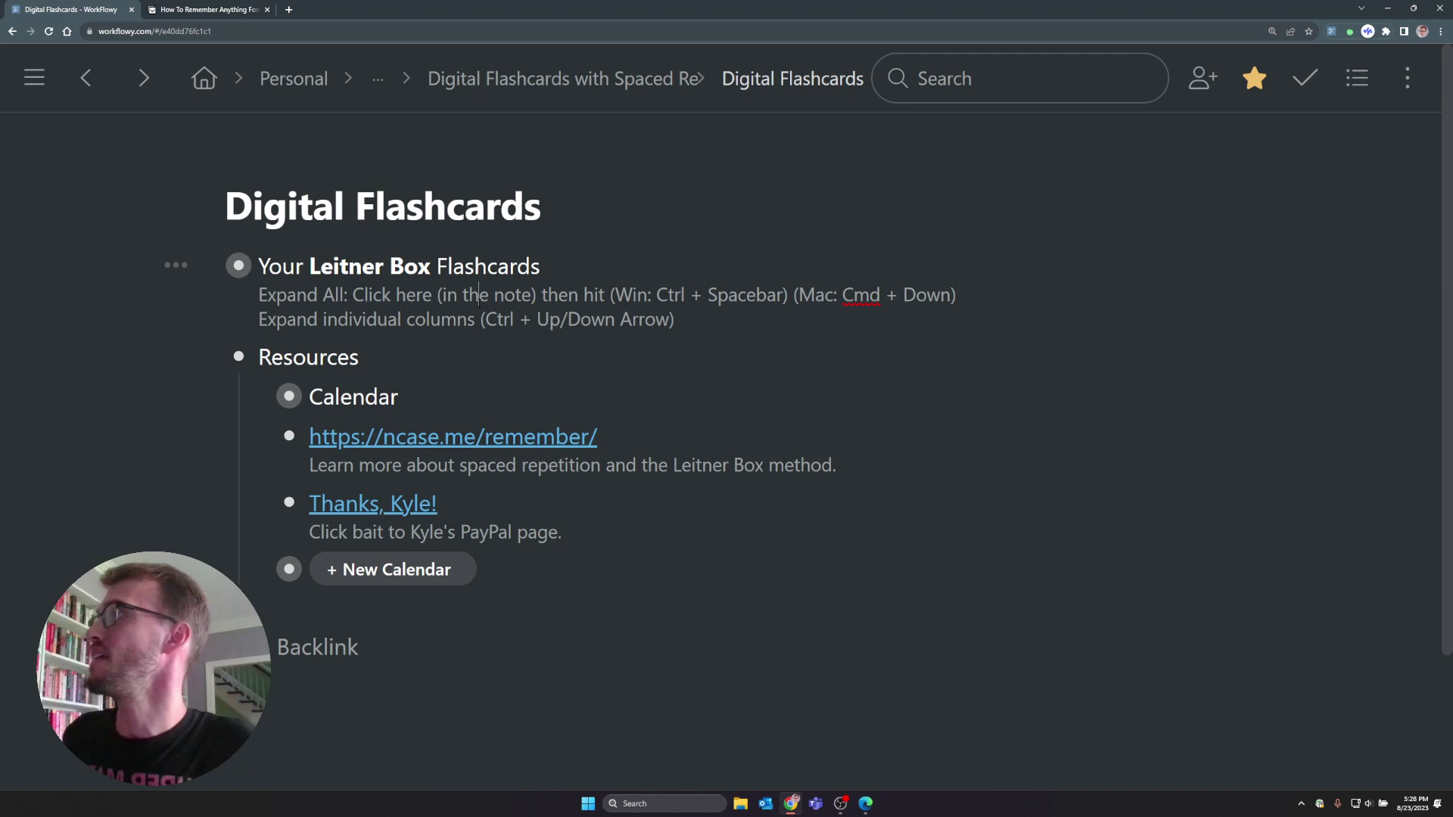
{"action": "left_click", "coordinate": [214, 267]}
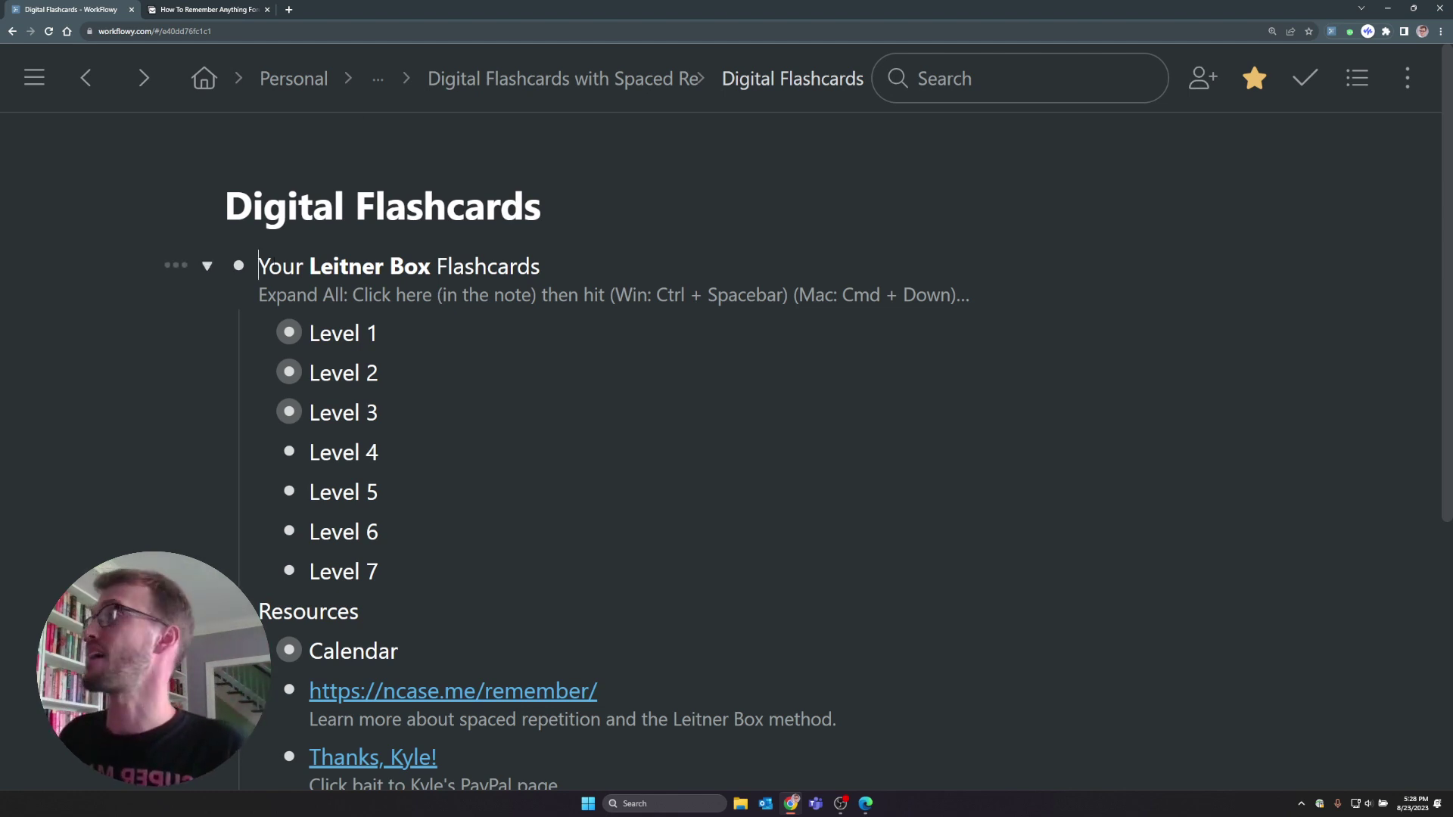
{"action": "left_click", "coordinate": [208, 266]}
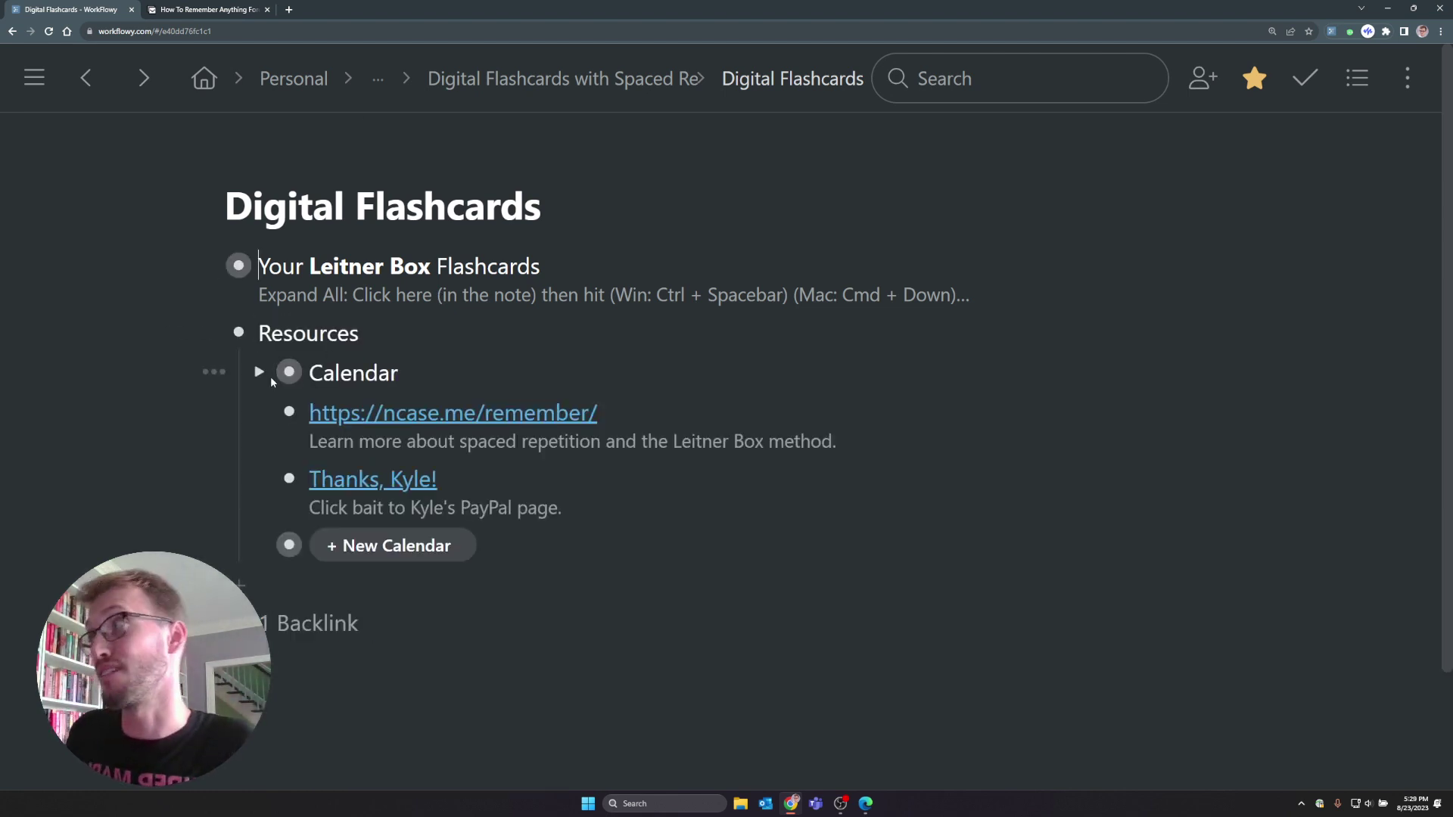
Step: Expand the Calendar, highlight Day 1's Level 2 and Day 4's level number, then fold it up
{"action": "left_click", "coordinate": [258, 372]}
{"action": "scroll", "coordinate": [406, 360], "scroll_direction": "down", "scroll_amount": 1}
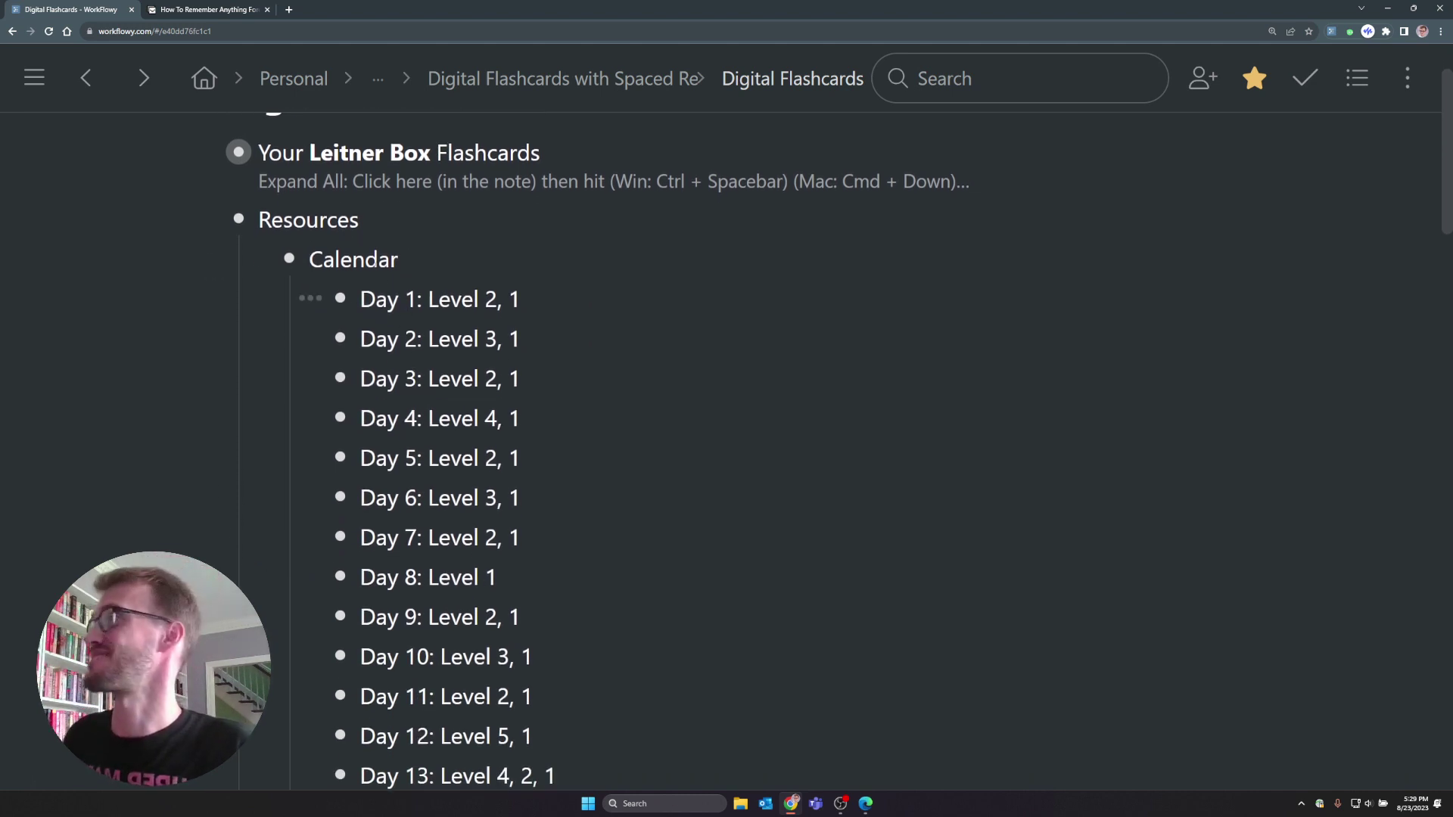
{"action": "scroll", "coordinate": [446, 289], "scroll_direction": "up", "scroll_amount": 1}
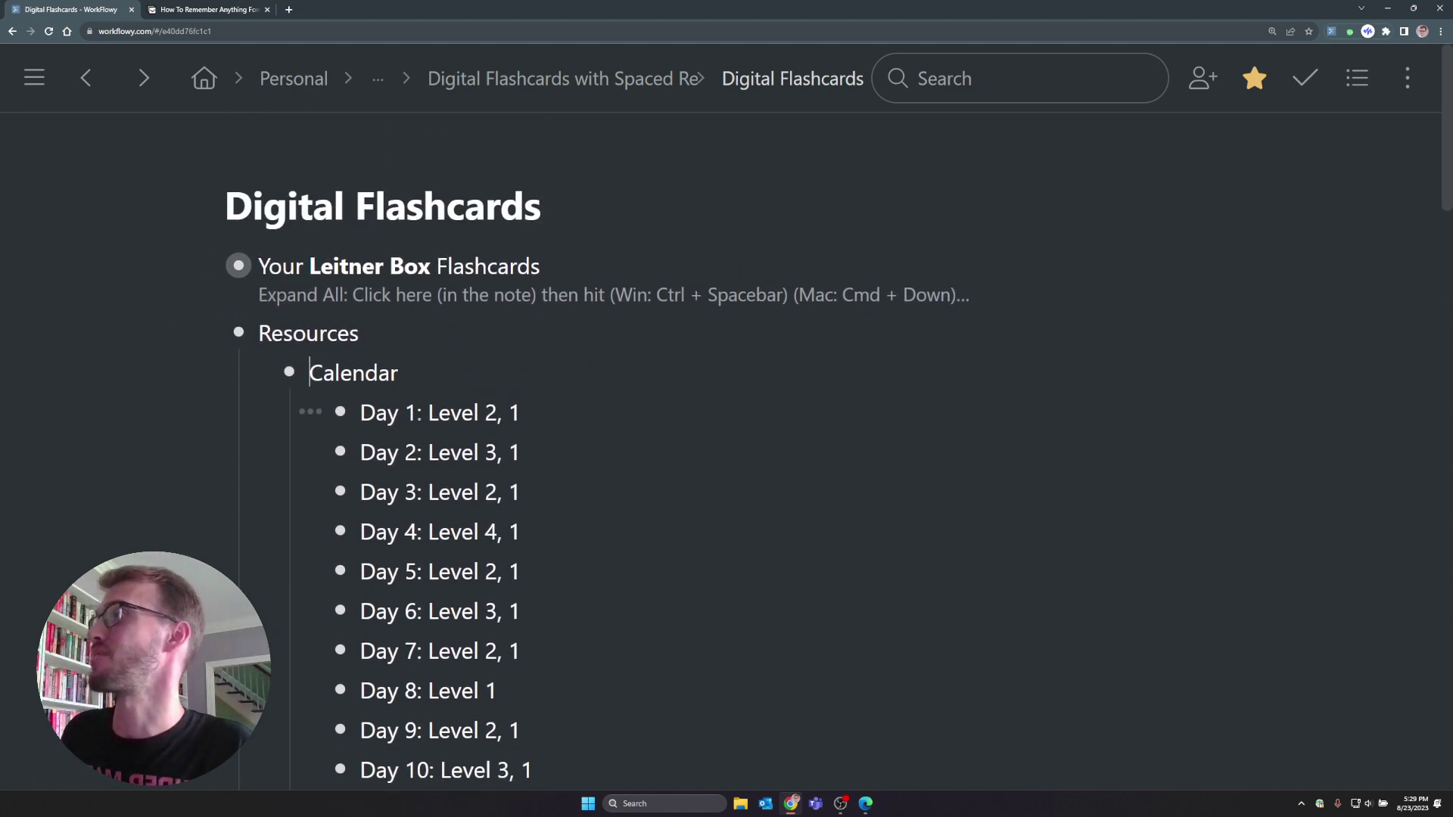
{"action": "left_click_drag", "start_coordinate": [360, 412], "coordinate": [496, 412]}
{"action": "left_click", "coordinate": [497, 412]}
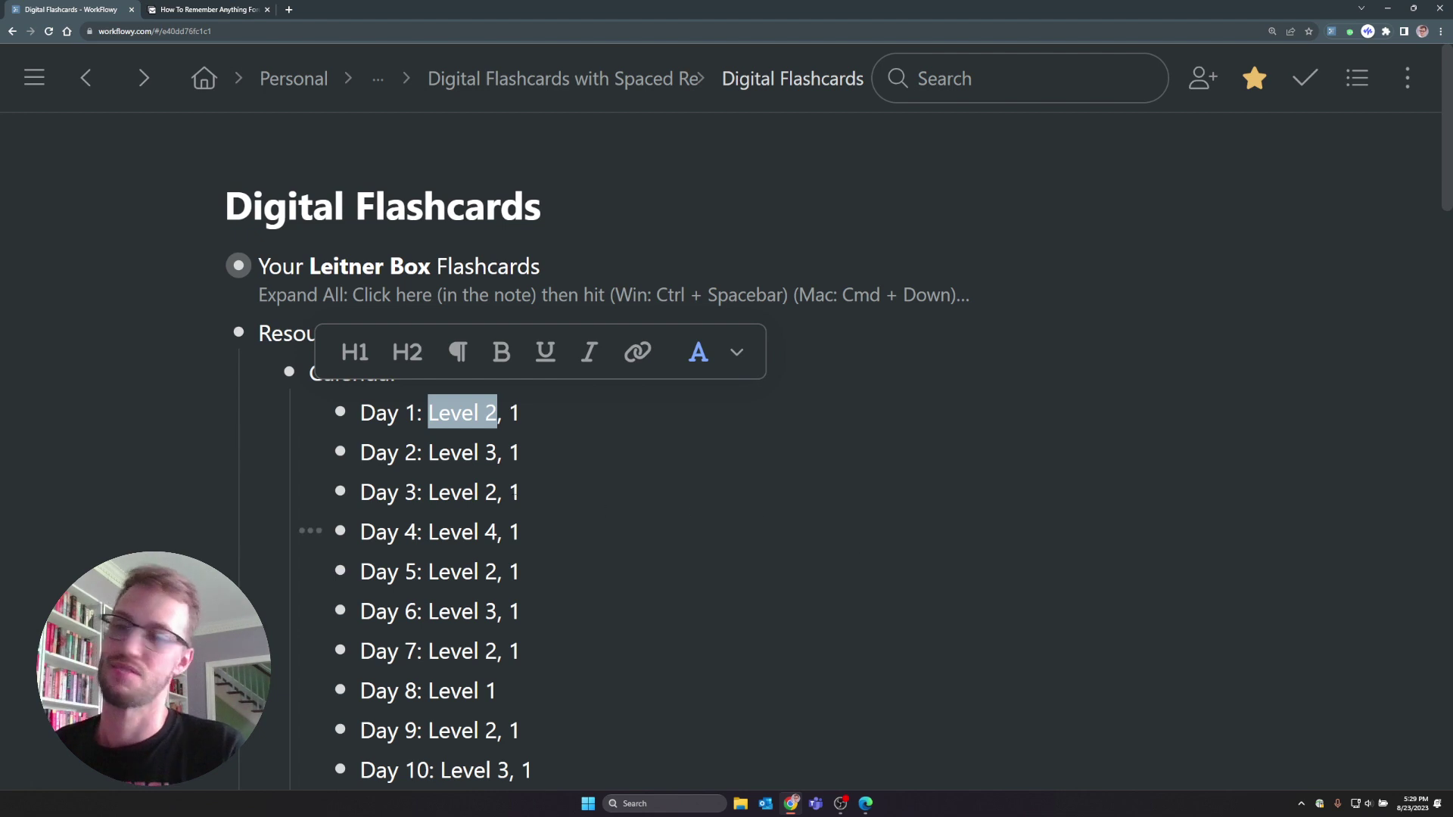
{"action": "left_click", "coordinate": [475, 412]}
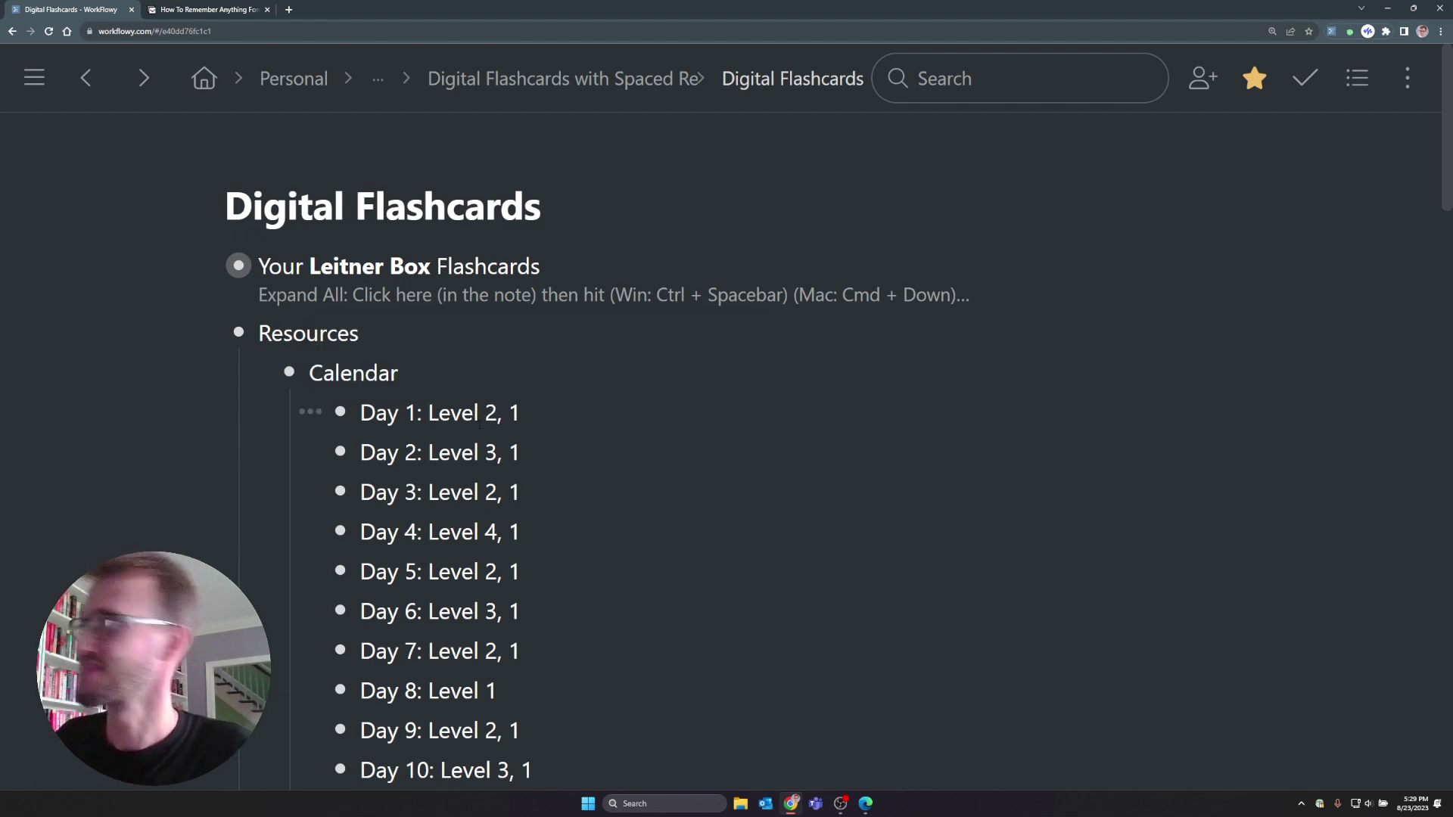
{"action": "double_click", "coordinate": [491, 532]}
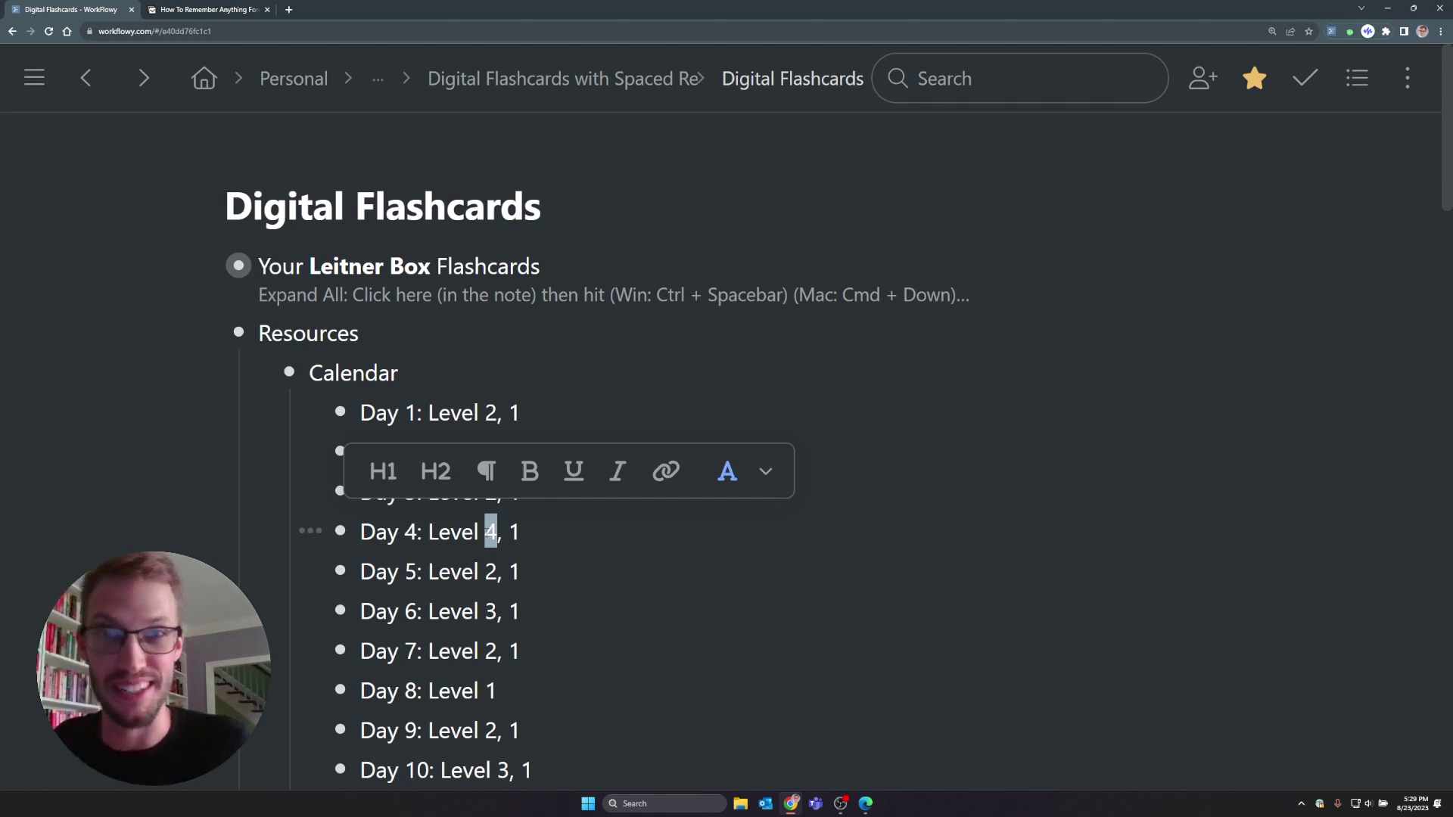
{"action": "left_click", "coordinate": [259, 373]}
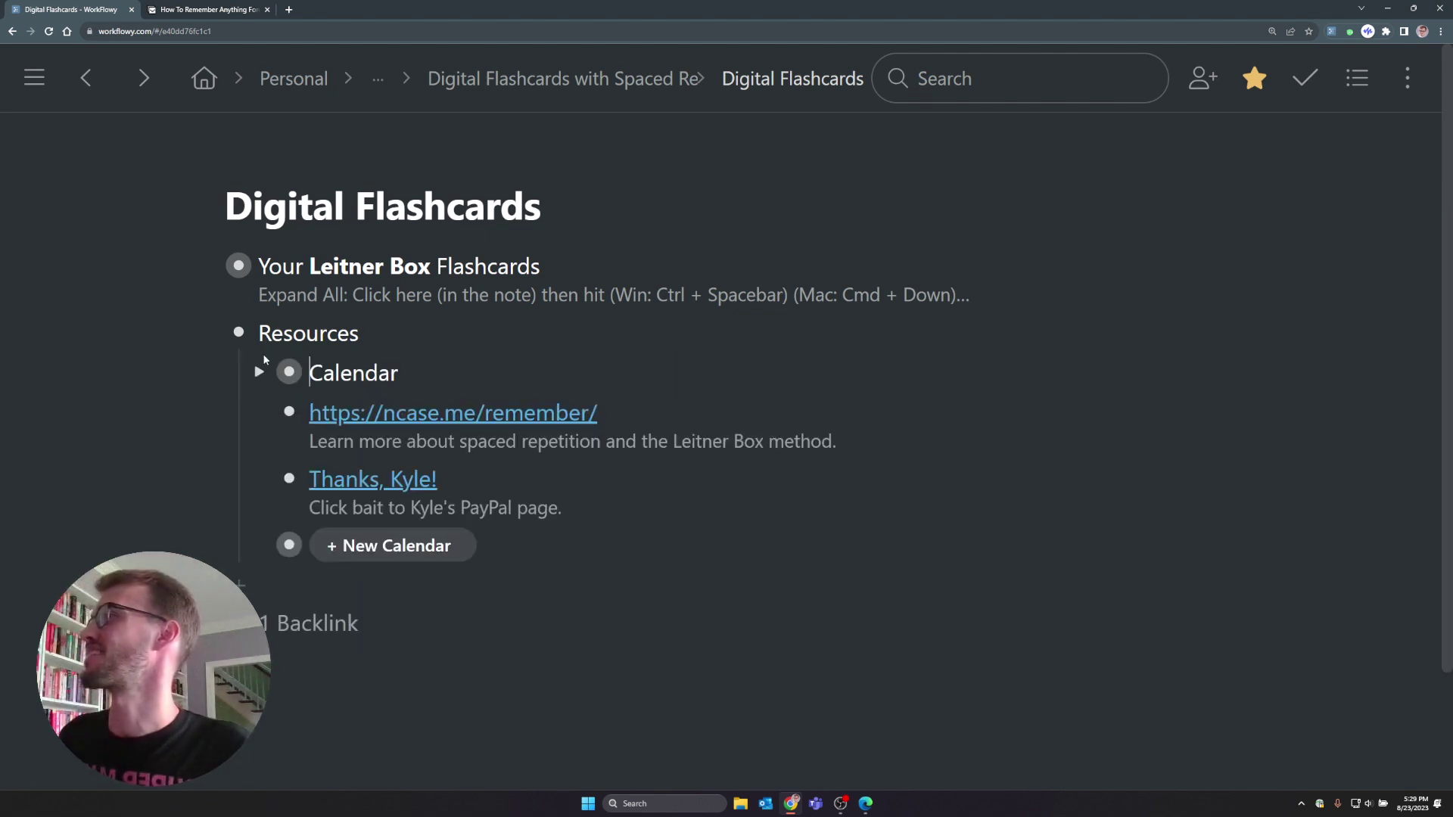
Step: Toggle Resources and the Leitner Box item, then zoom into Your Leitner Box Flashcards
{"action": "left_click", "coordinate": [208, 334]}
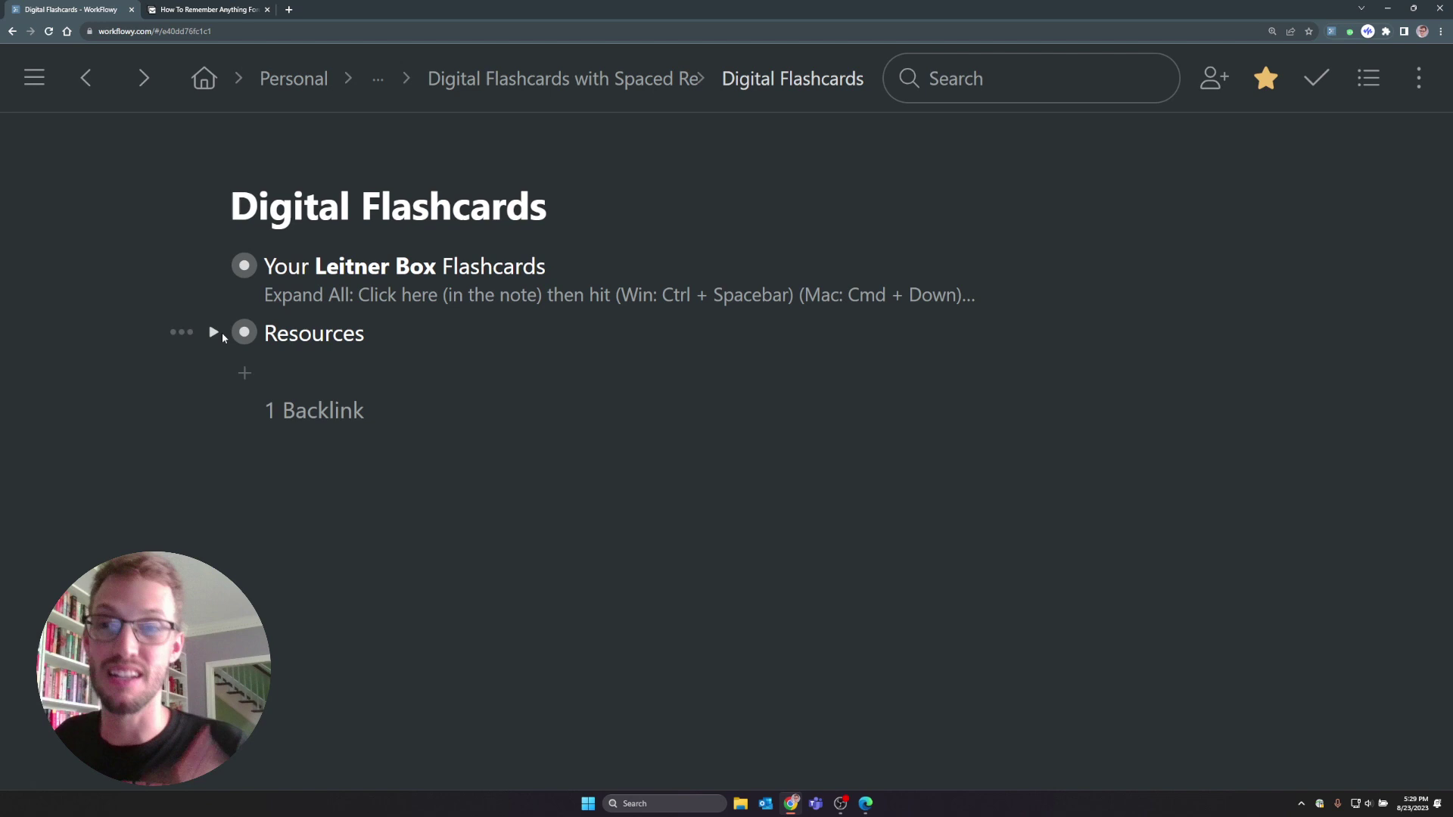
{"action": "left_click", "coordinate": [218, 334]}
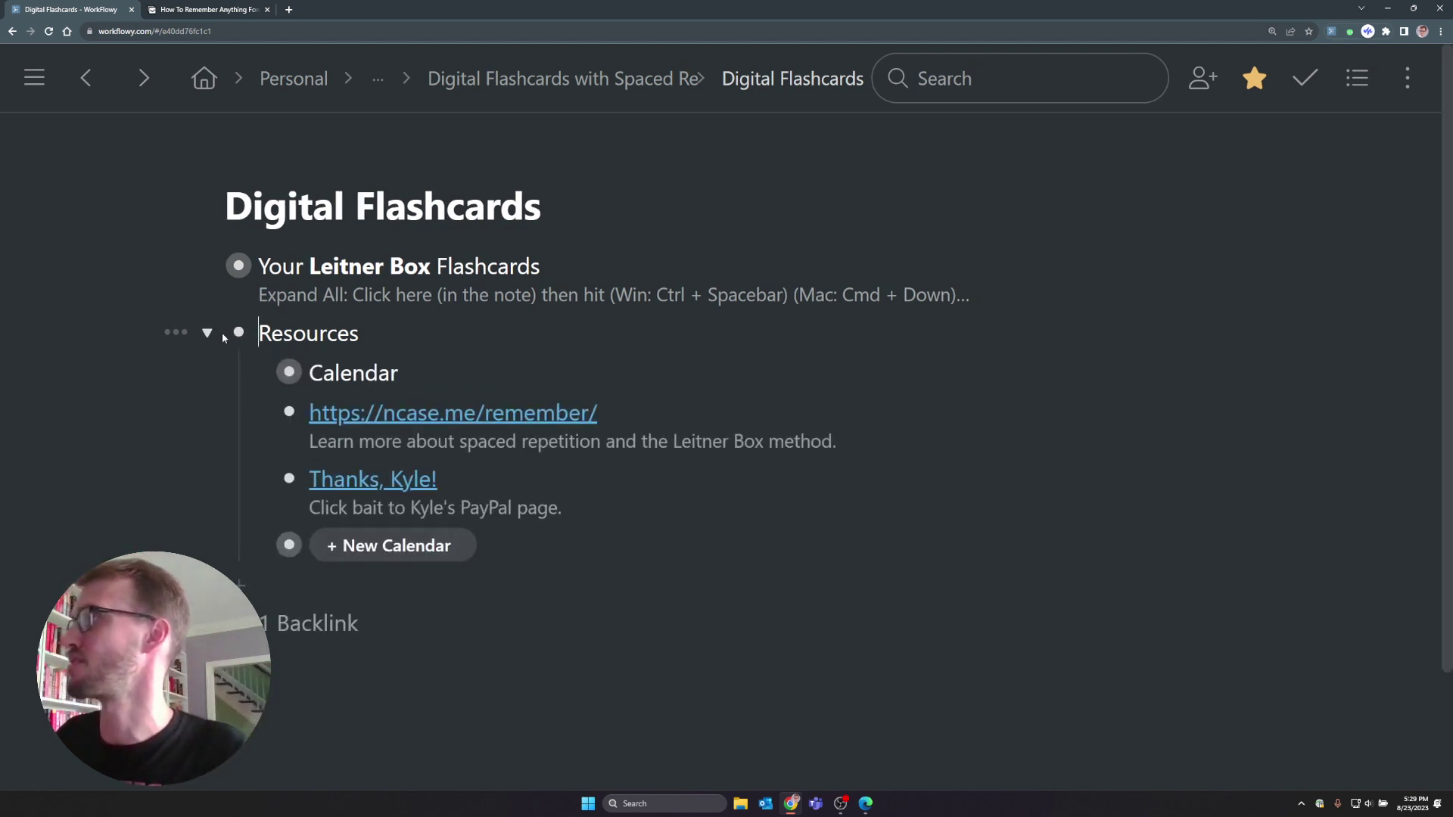
{"action": "left_click", "coordinate": [209, 334]}
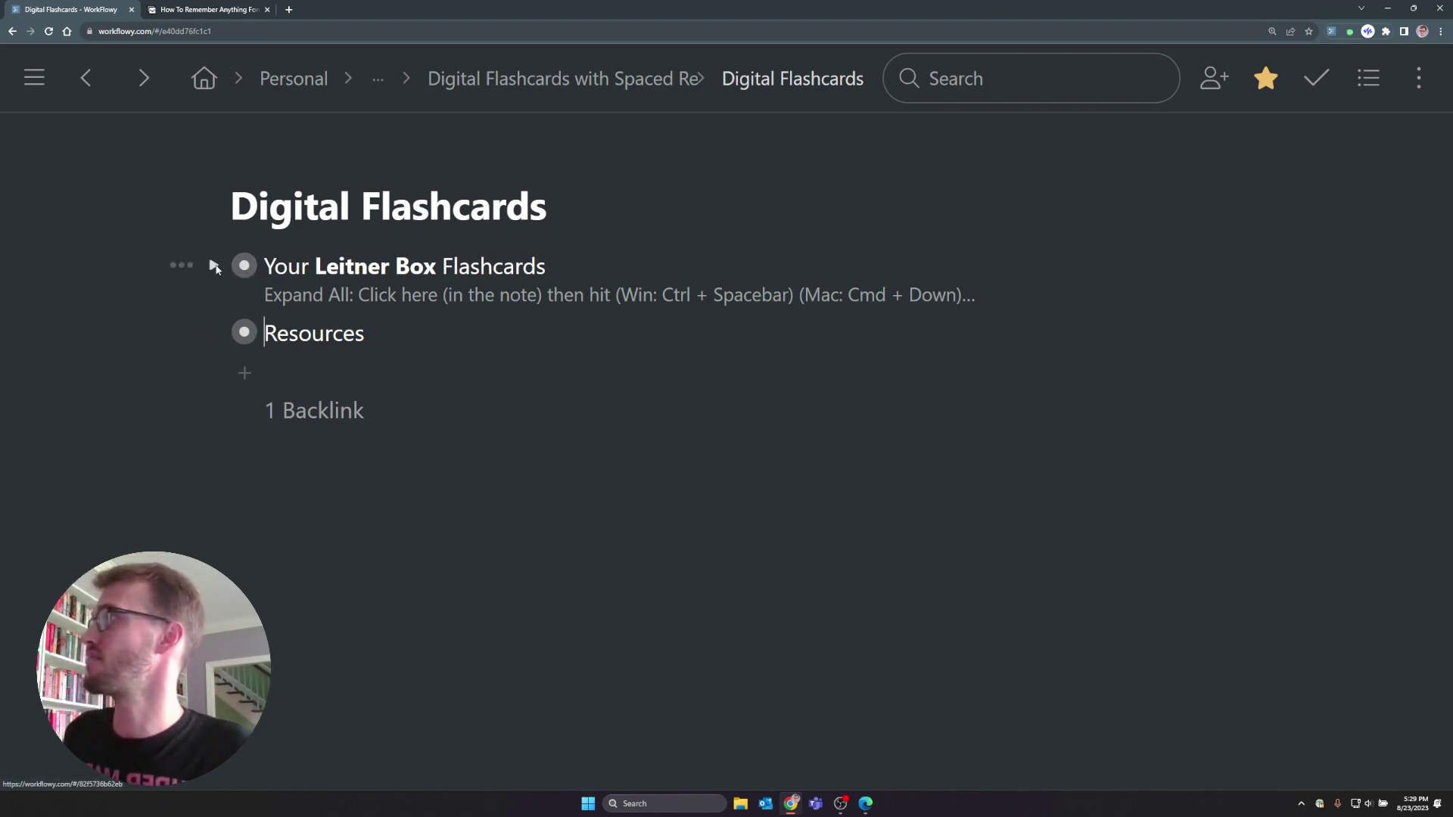
{"action": "left_click", "coordinate": [214, 265]}
{"action": "left_click", "coordinate": [213, 264]}
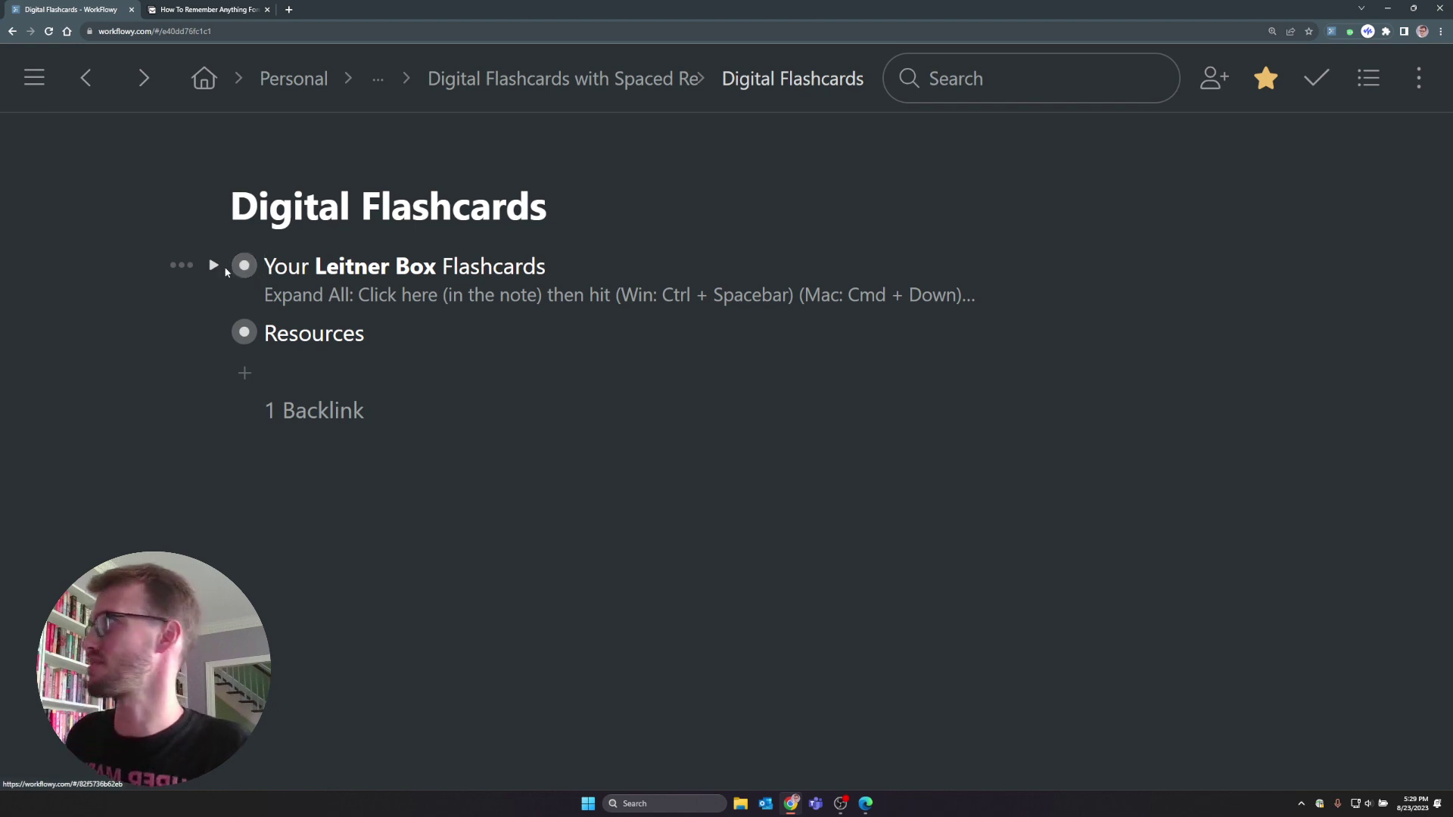
{"action": "left_click", "coordinate": [215, 265]}
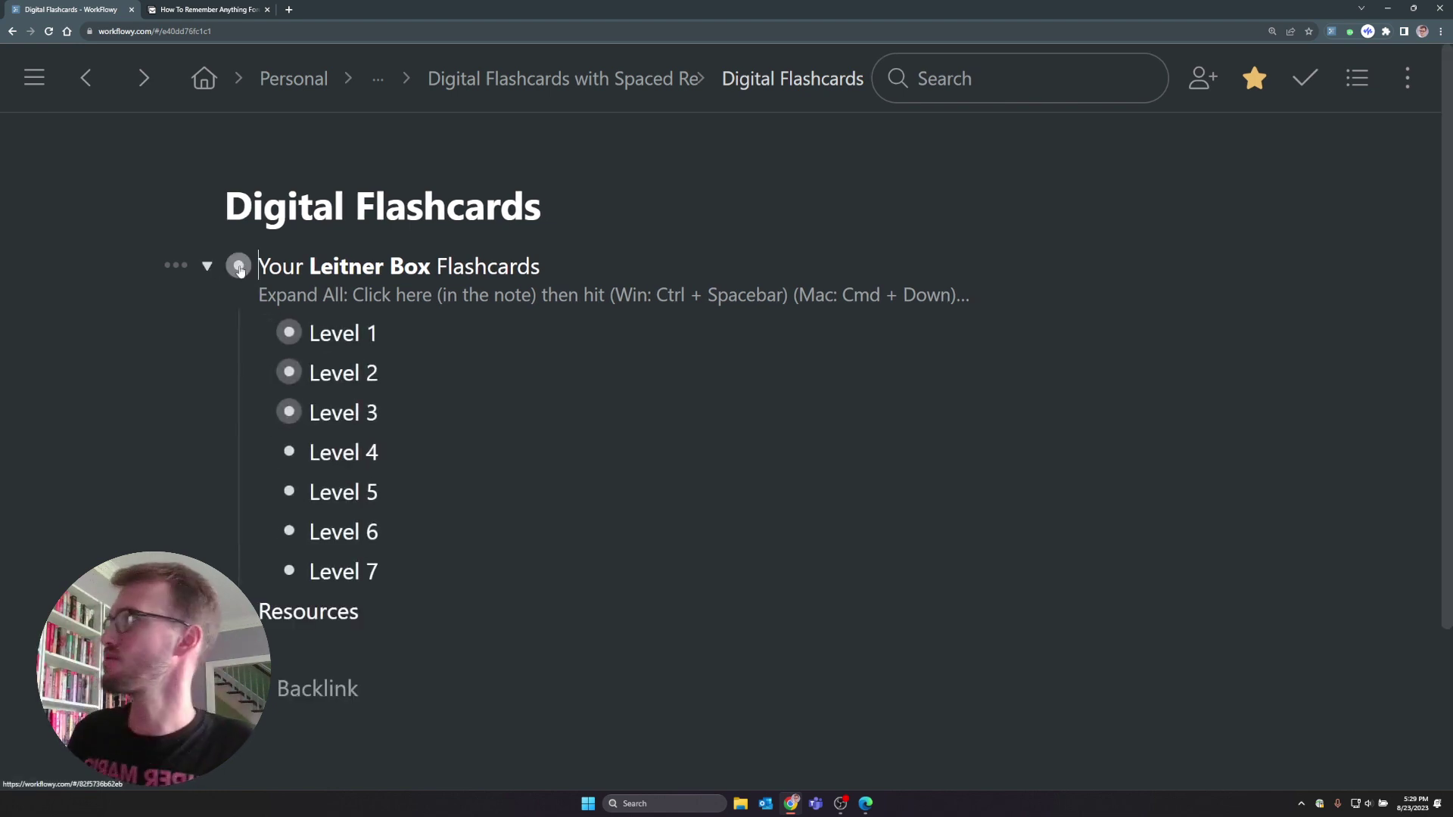
{"action": "left_click", "coordinate": [206, 266]}
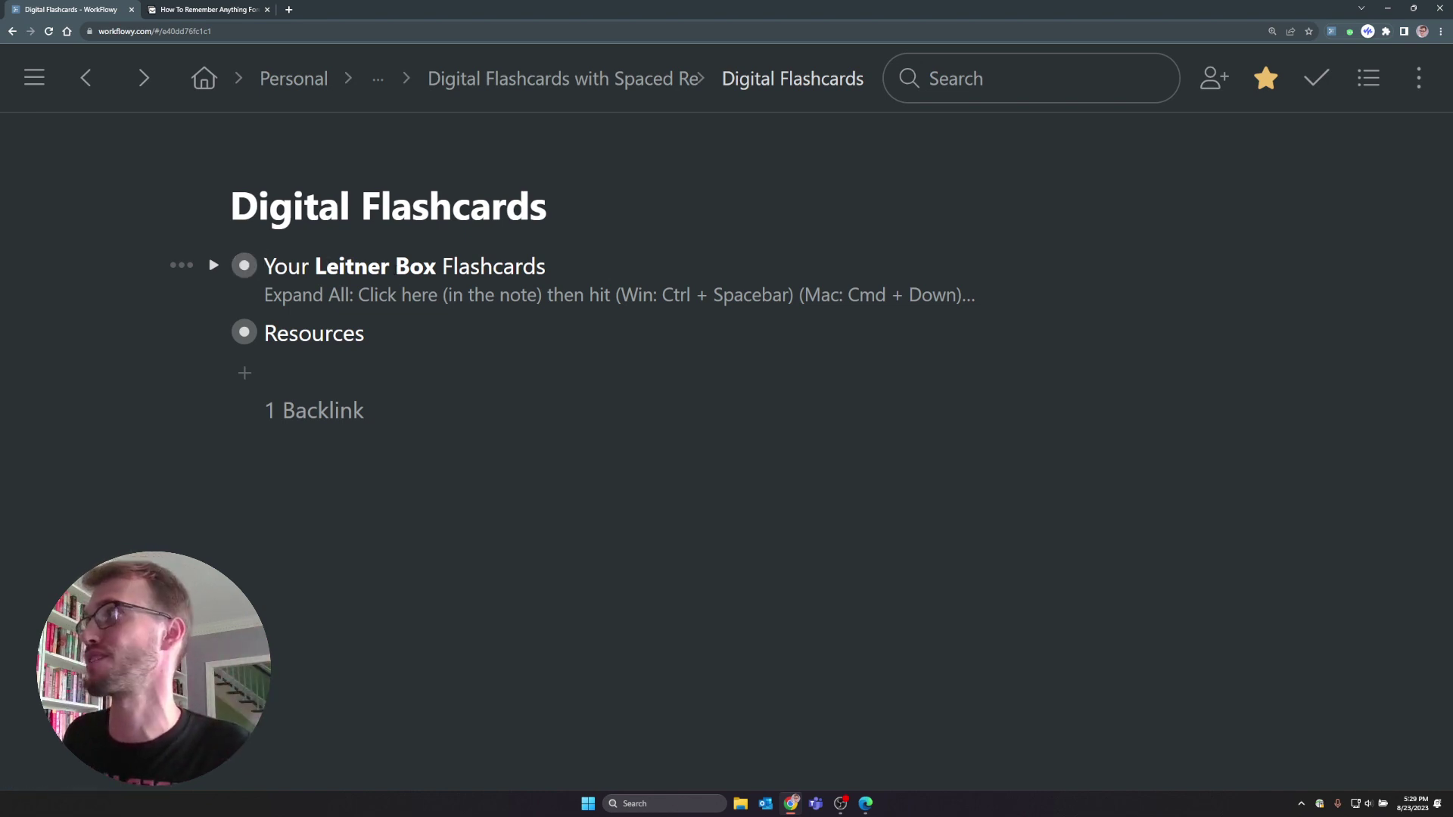
{"action": "left_click", "coordinate": [244, 266]}
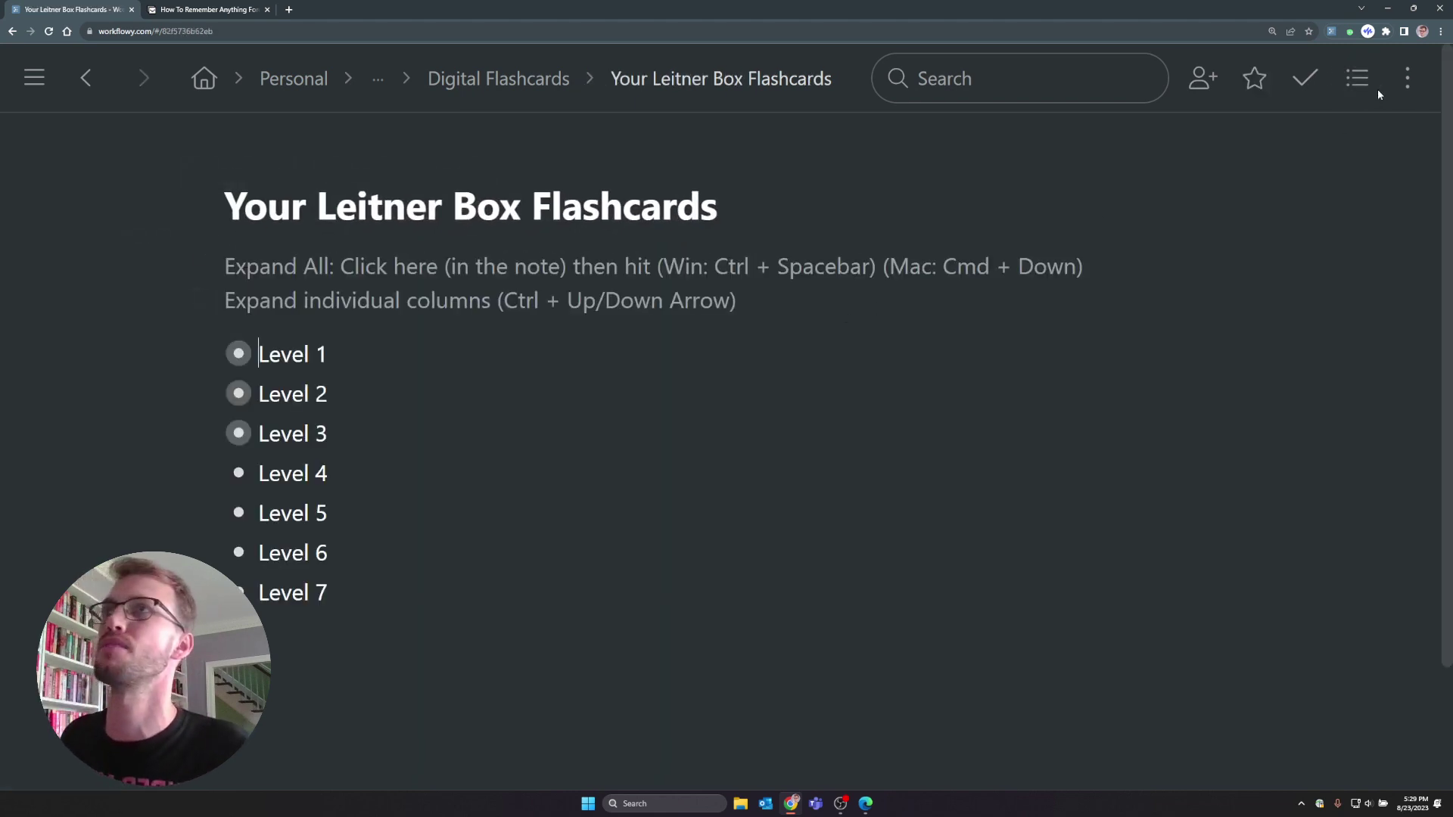
Step: Switch Your Leitner Box Flashcards to Board layout and zoom the browser out one step
{"action": "left_click", "coordinate": [1357, 79]}
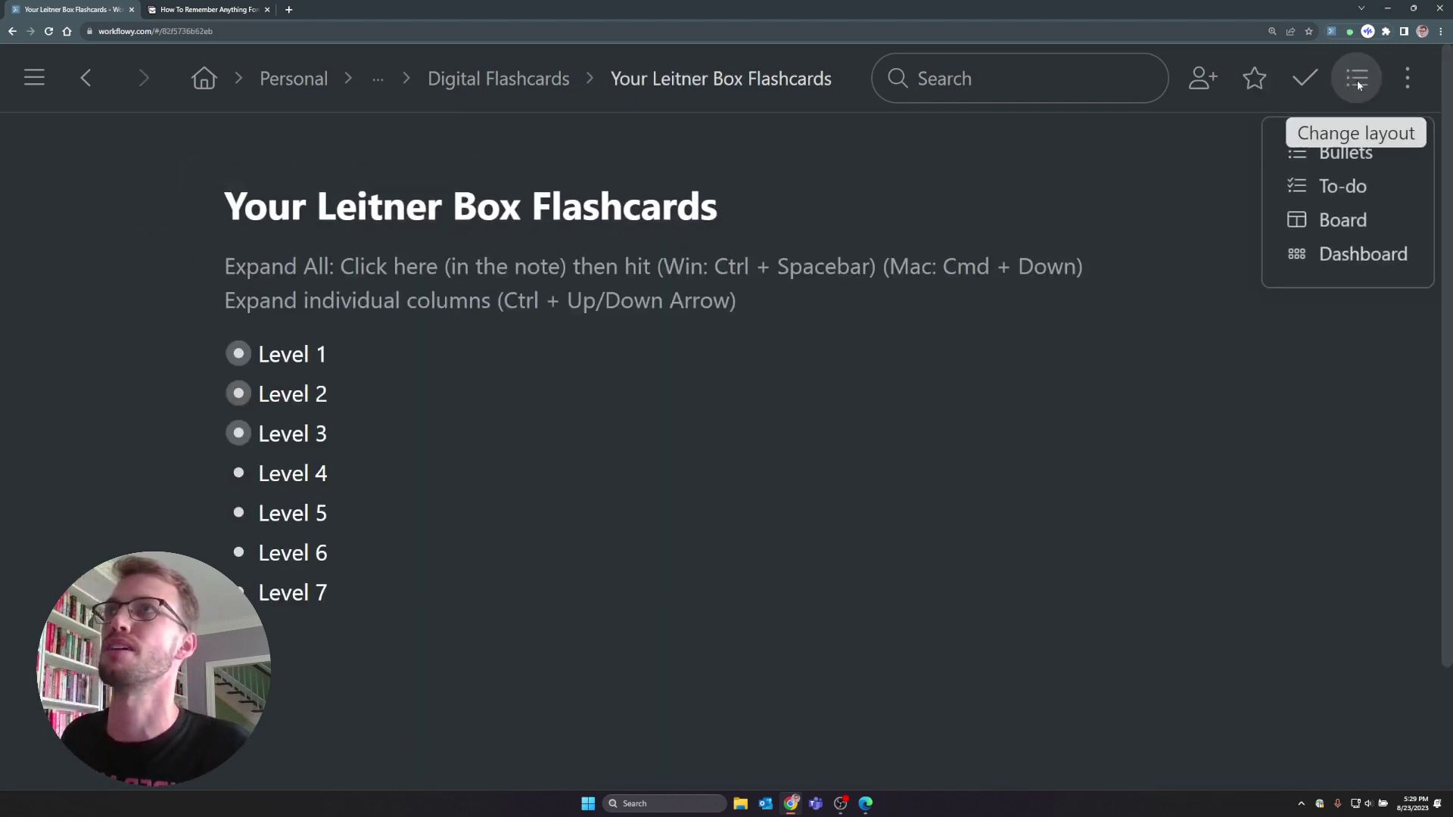
{"action": "left_click", "coordinate": [1343, 221]}
{"action": "key", "text": "ctrl+space"}
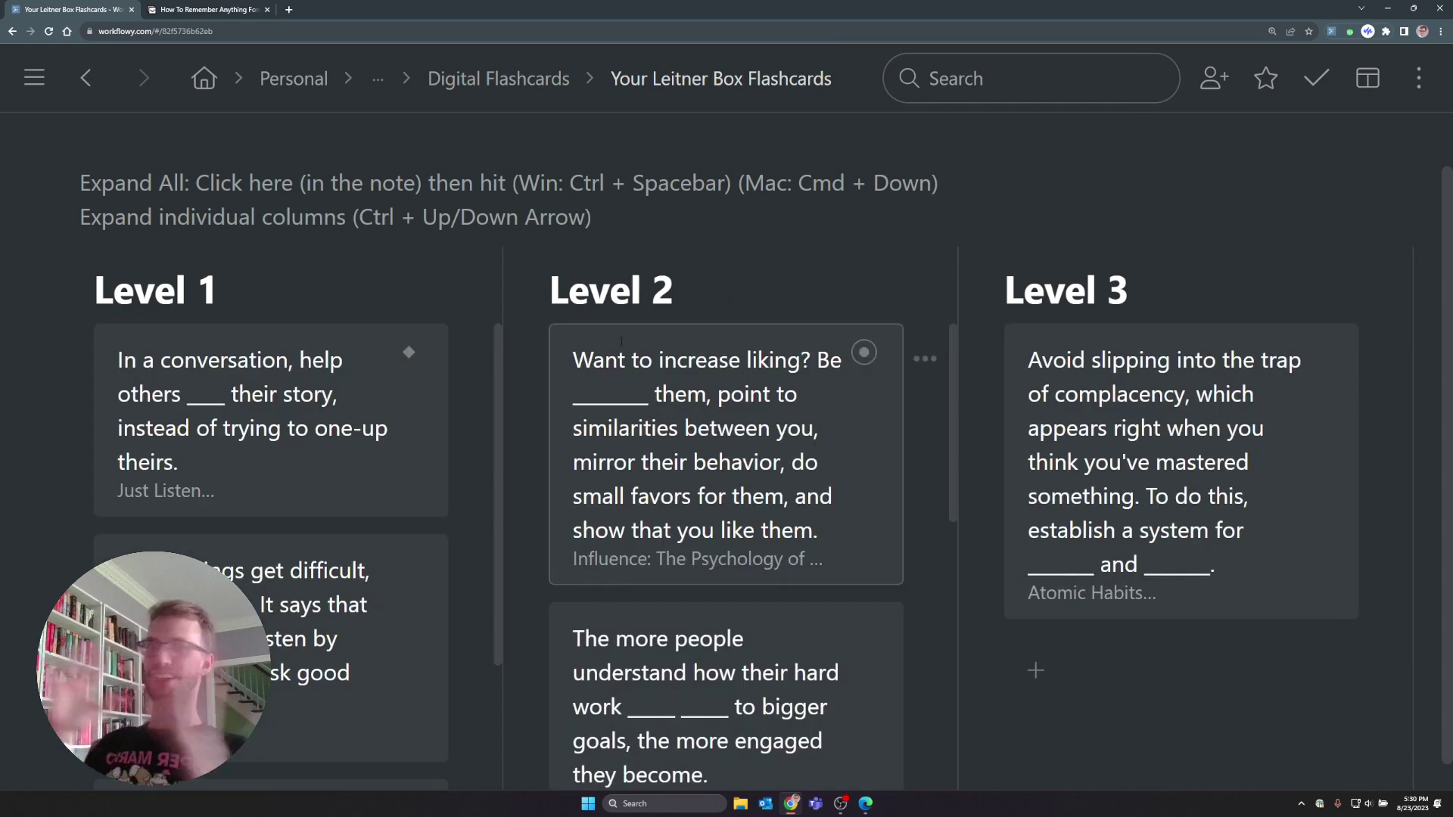
{"action": "scroll", "coordinate": [711, 394], "scroll_direction": "right", "scroll_amount": 1}
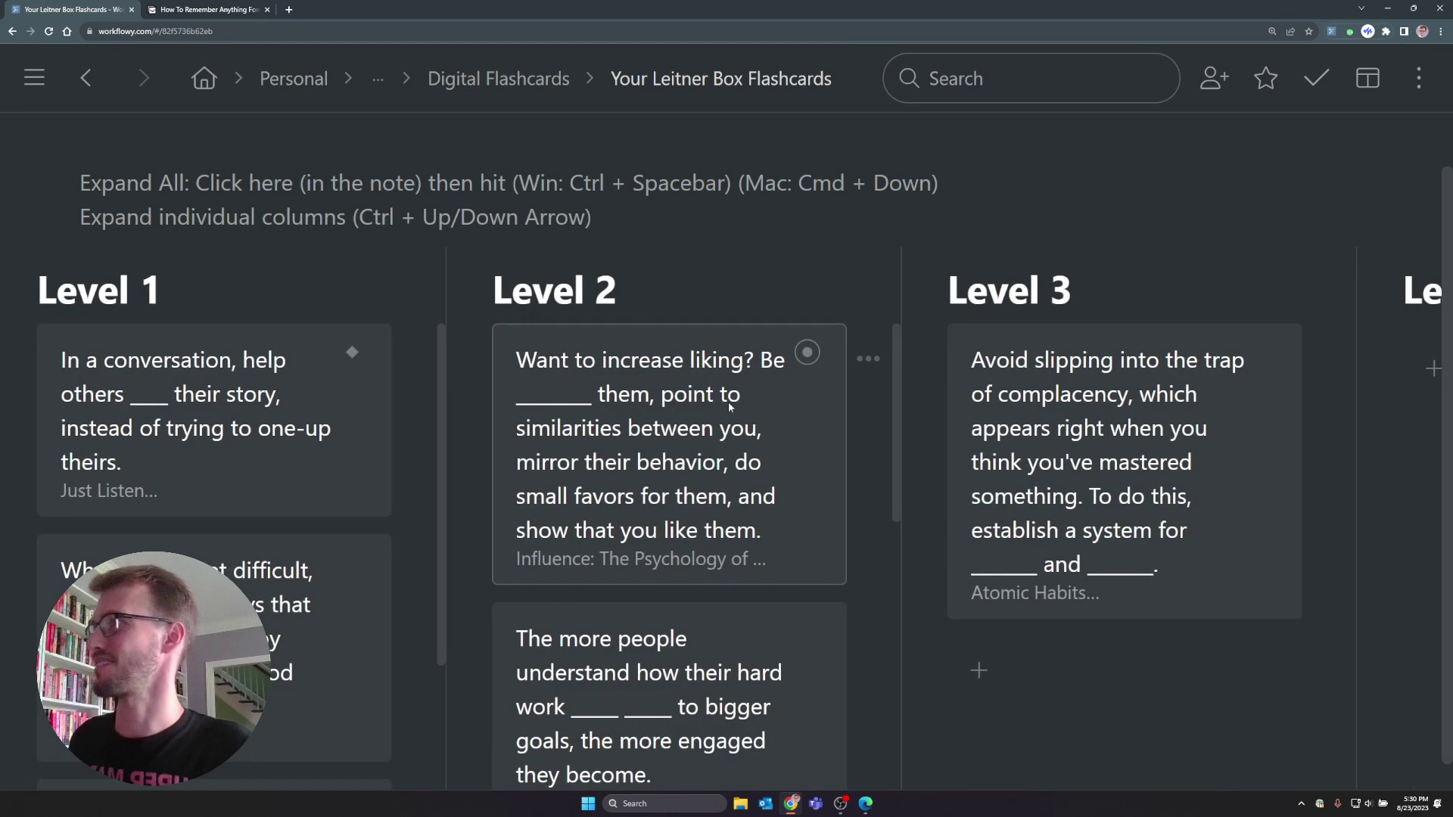
{"action": "key", "text": "ctrl+minus"}
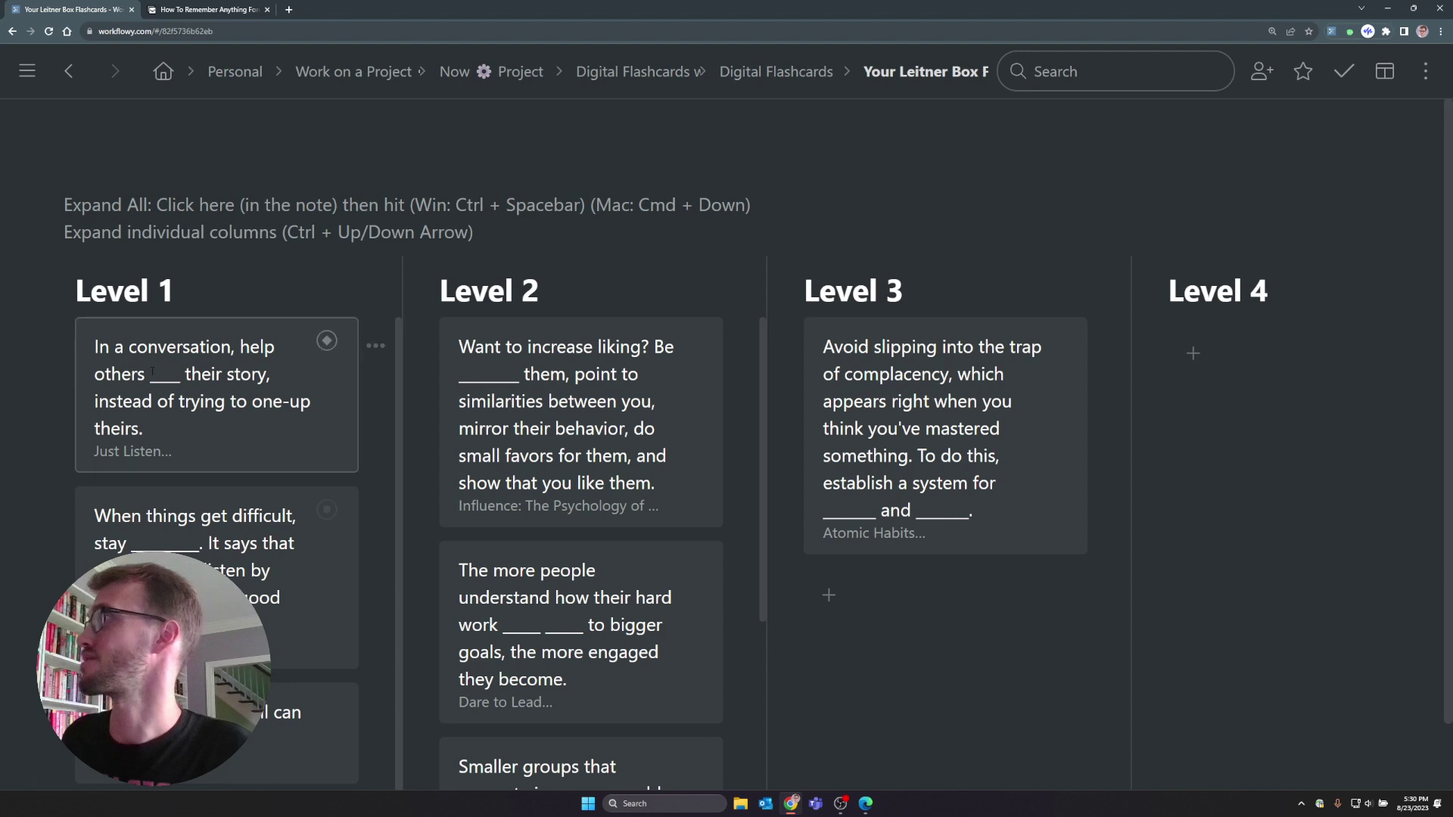
Step: Collapse the Level 1 and Level 3 columns so Level 2's cards stay visible
{"action": "left_click", "coordinate": [61, 294]}
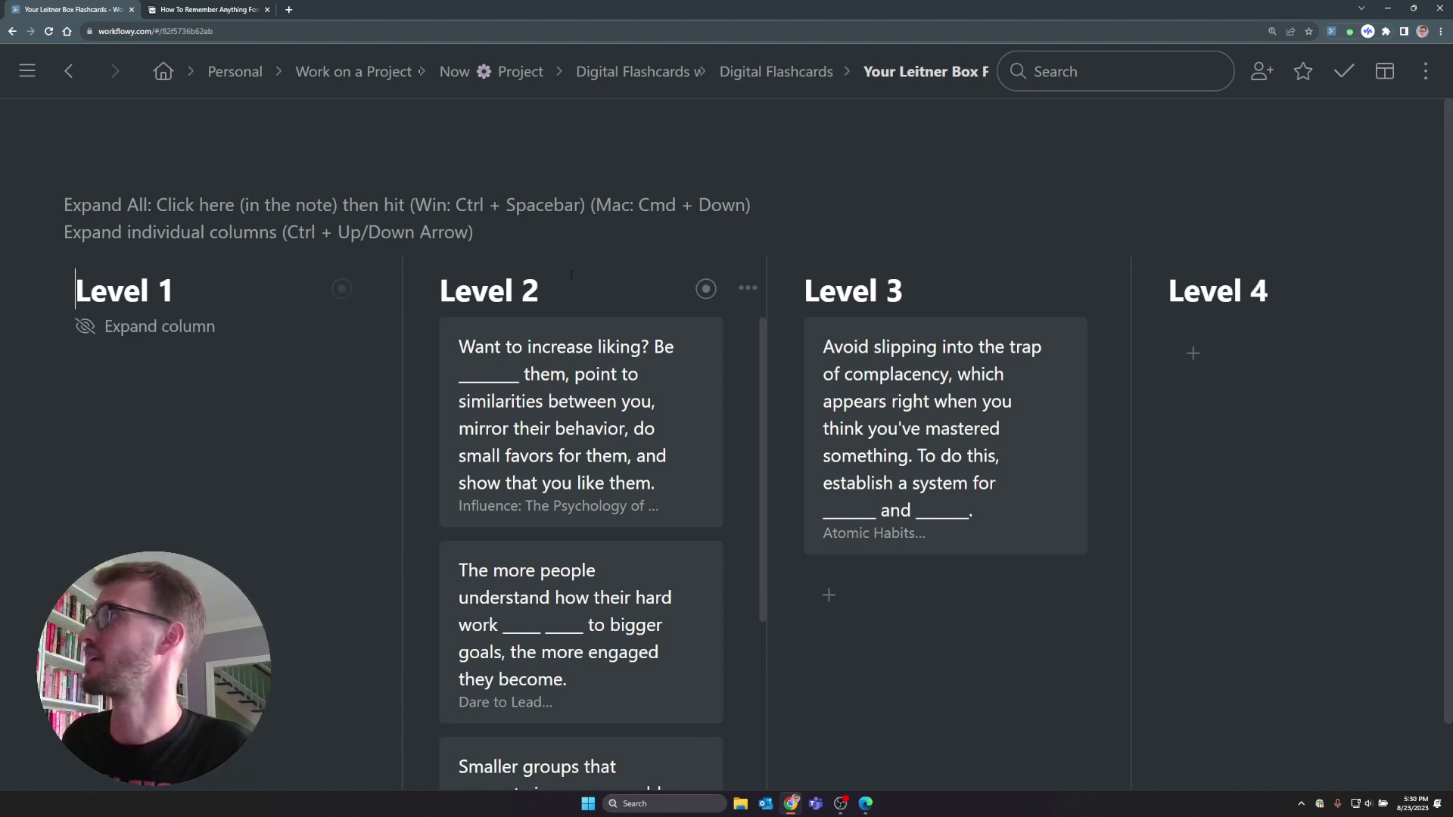
{"action": "left_click", "coordinate": [787, 291]}
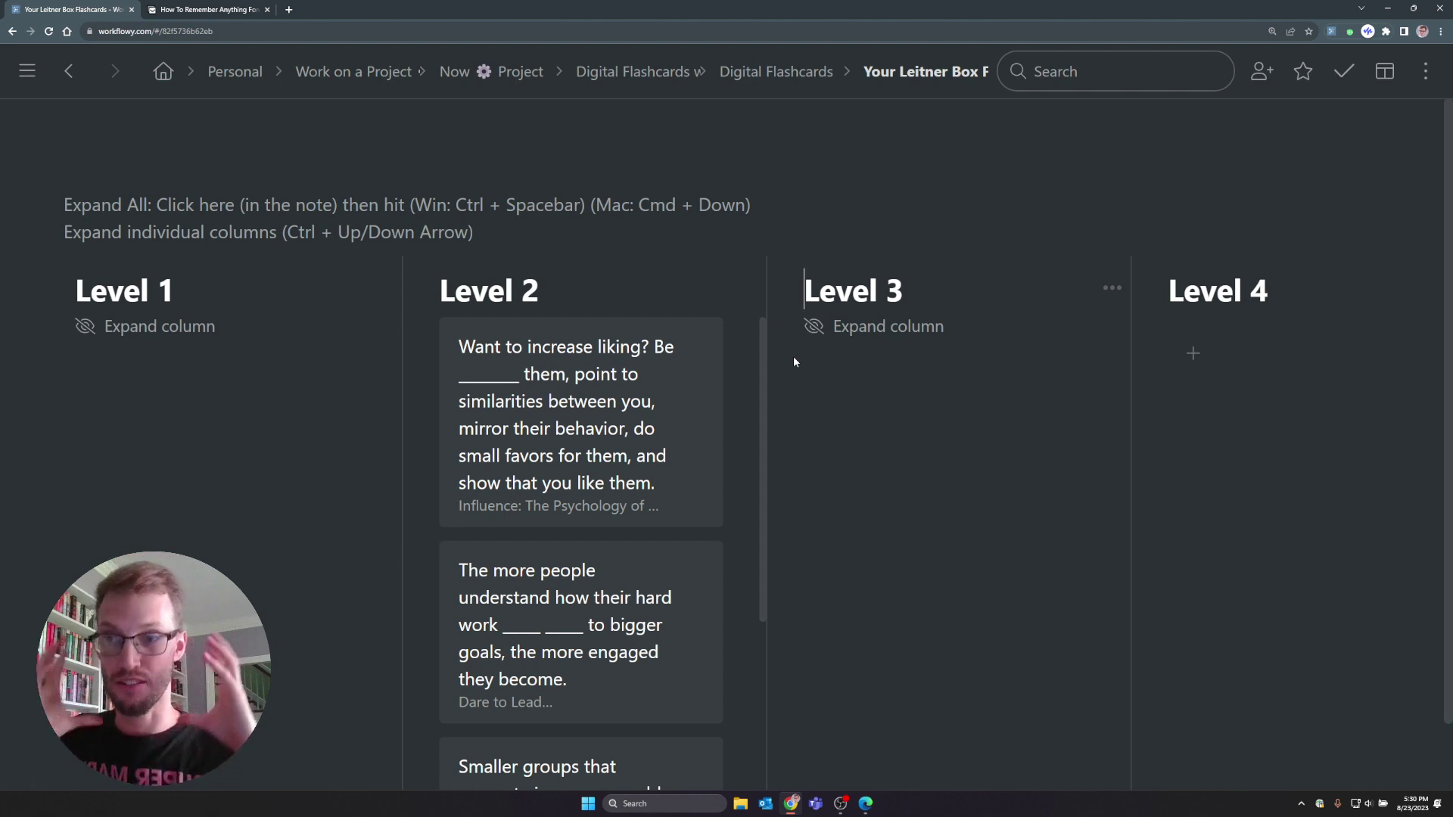
{"action": "left_click_drag", "start_coordinate": [524, 346], "coordinate": [611, 455]}
{"action": "left_click", "coordinate": [611, 456]}
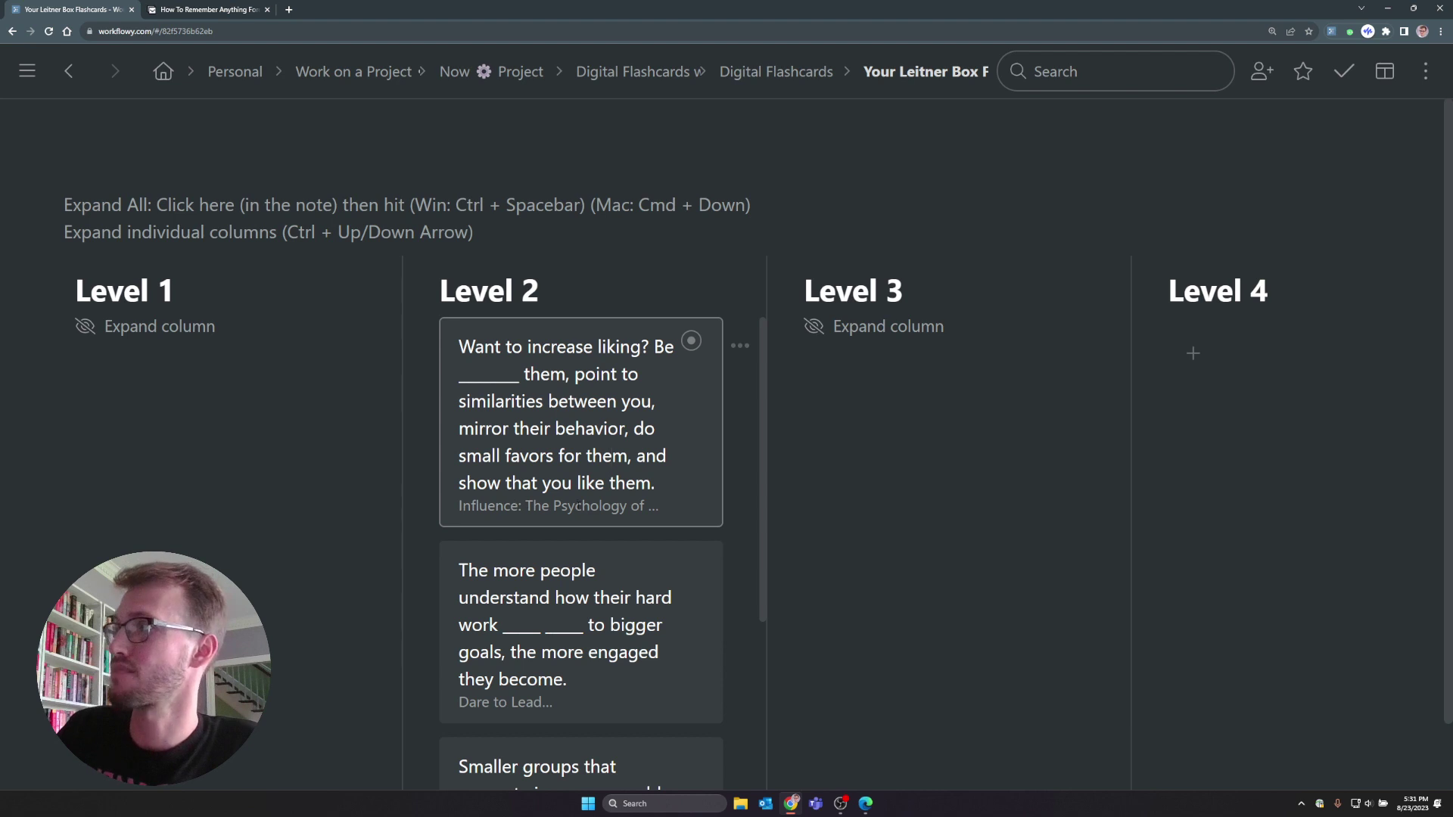
Step: Reveal the 'Want to increase liking?' answer, drag the card into Level 3, and verify it there
{"action": "left_click", "coordinate": [575, 506]}
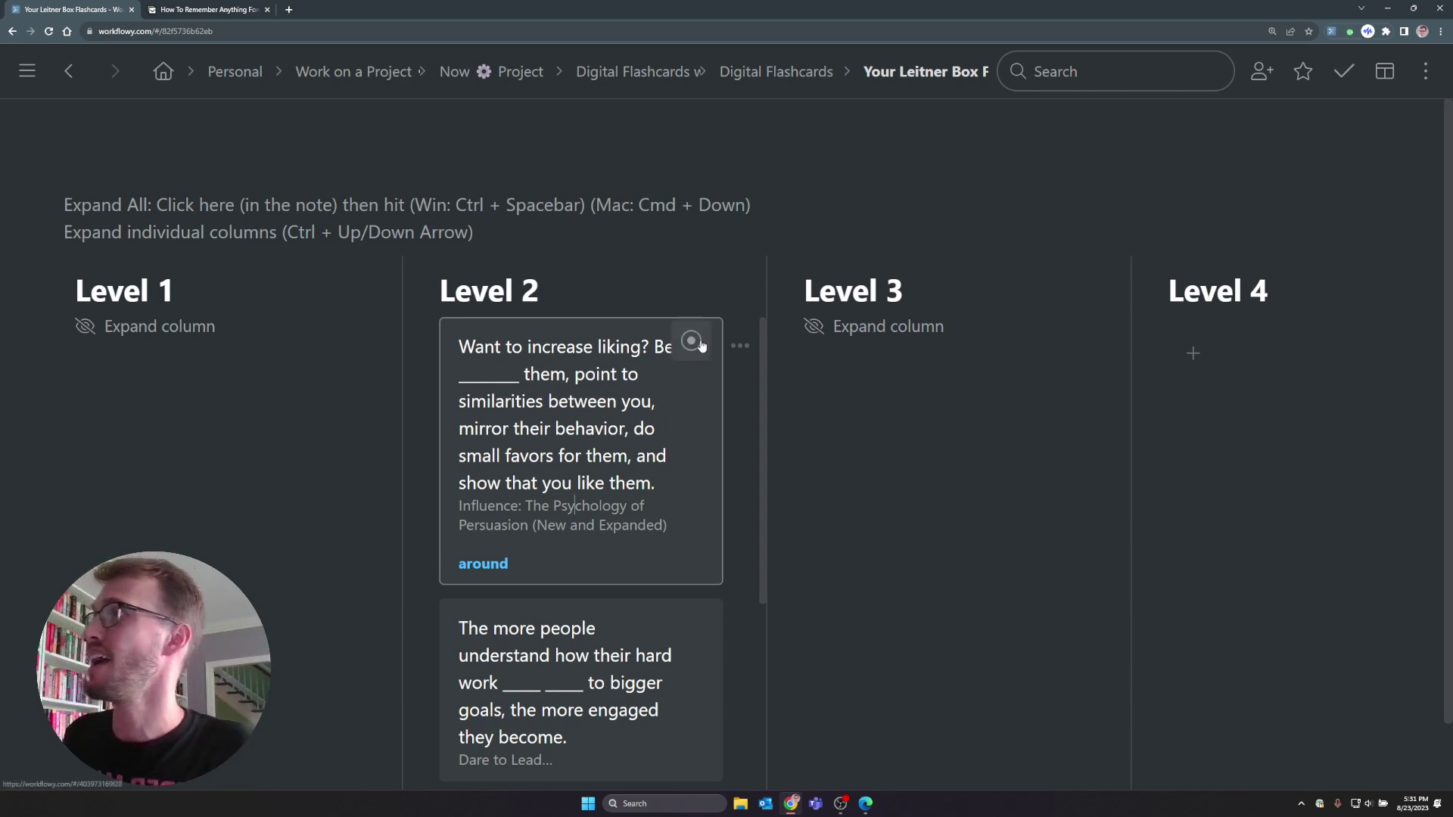
{"action": "left_click_drag", "start_coordinate": [691, 340], "coordinate": [948, 342]}
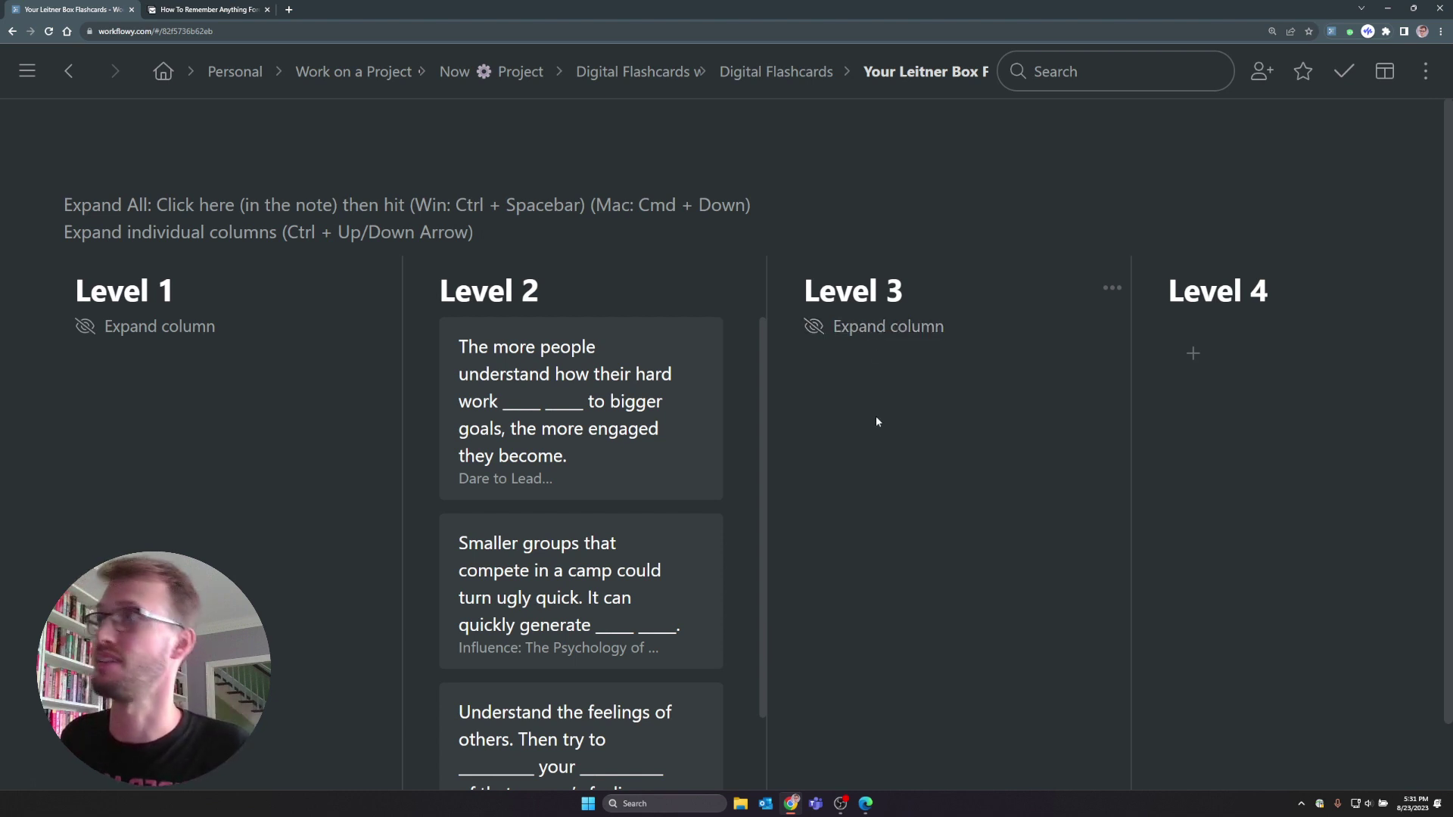
{"action": "left_click", "coordinate": [850, 328]}
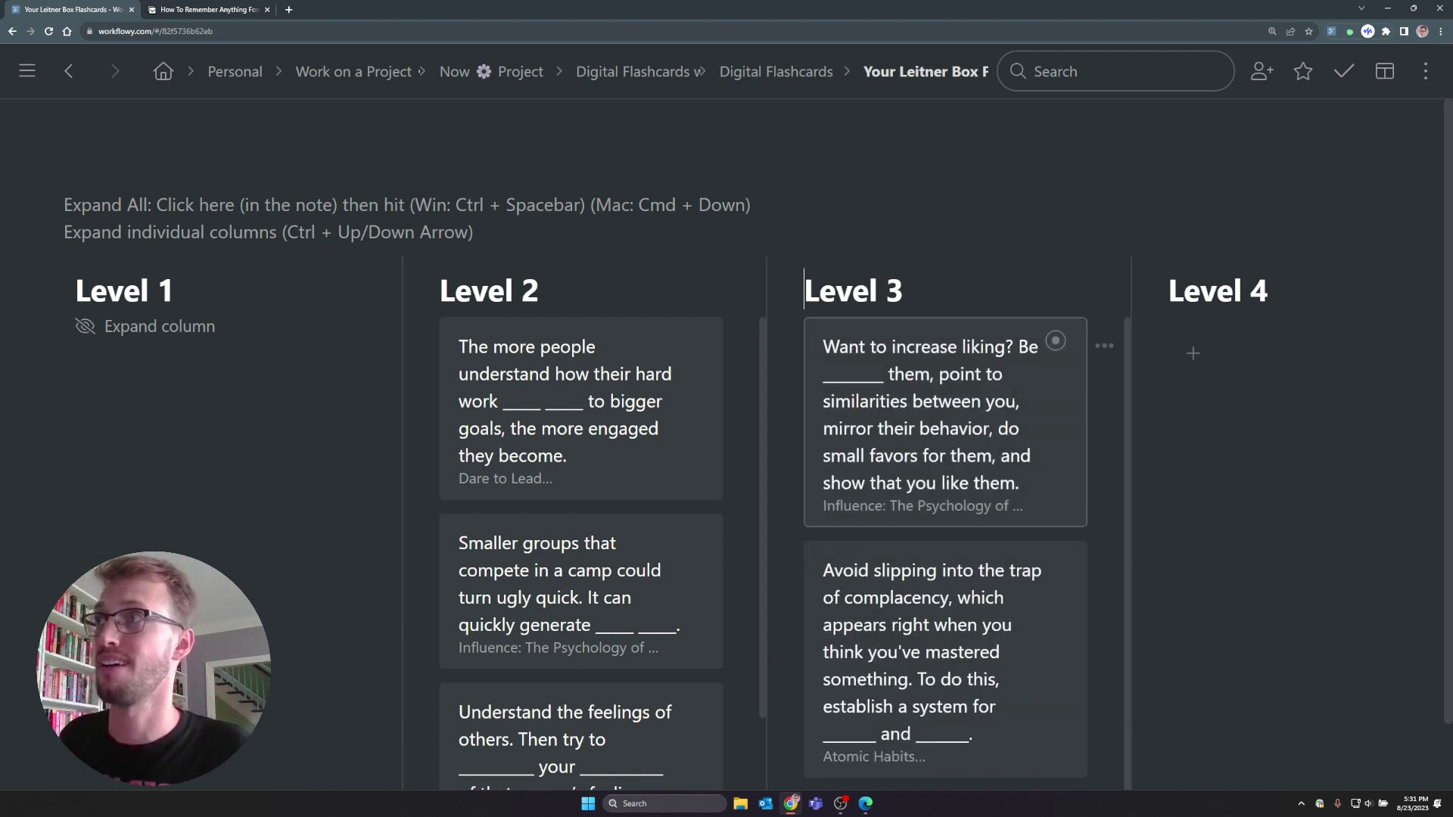
{"action": "left_click", "coordinate": [789, 292]}
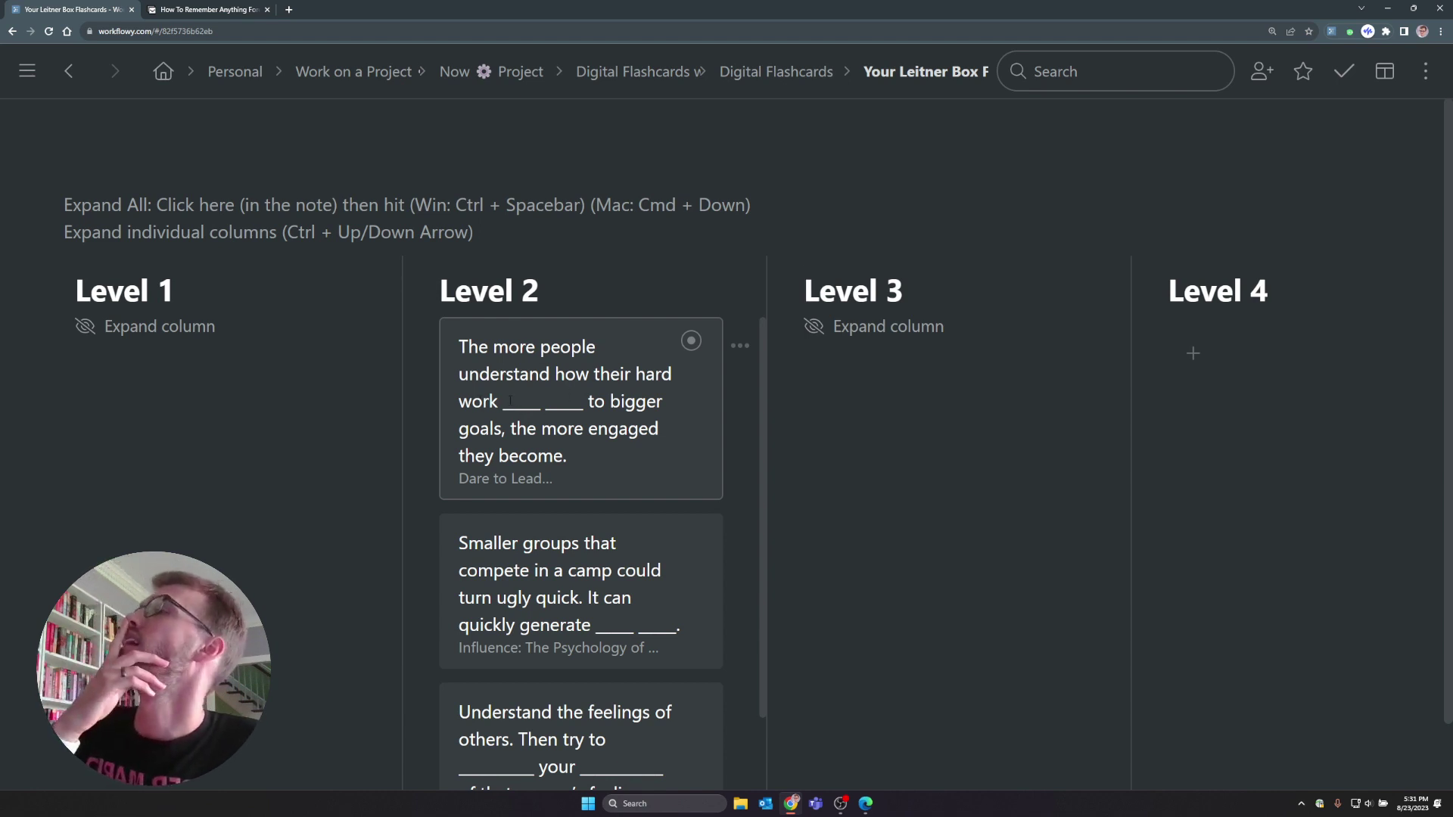
Step: Reveal answers and move the hard-work, Smaller groups, feelings and wife-name cards into Level 3
{"action": "left_click", "coordinate": [609, 479]}
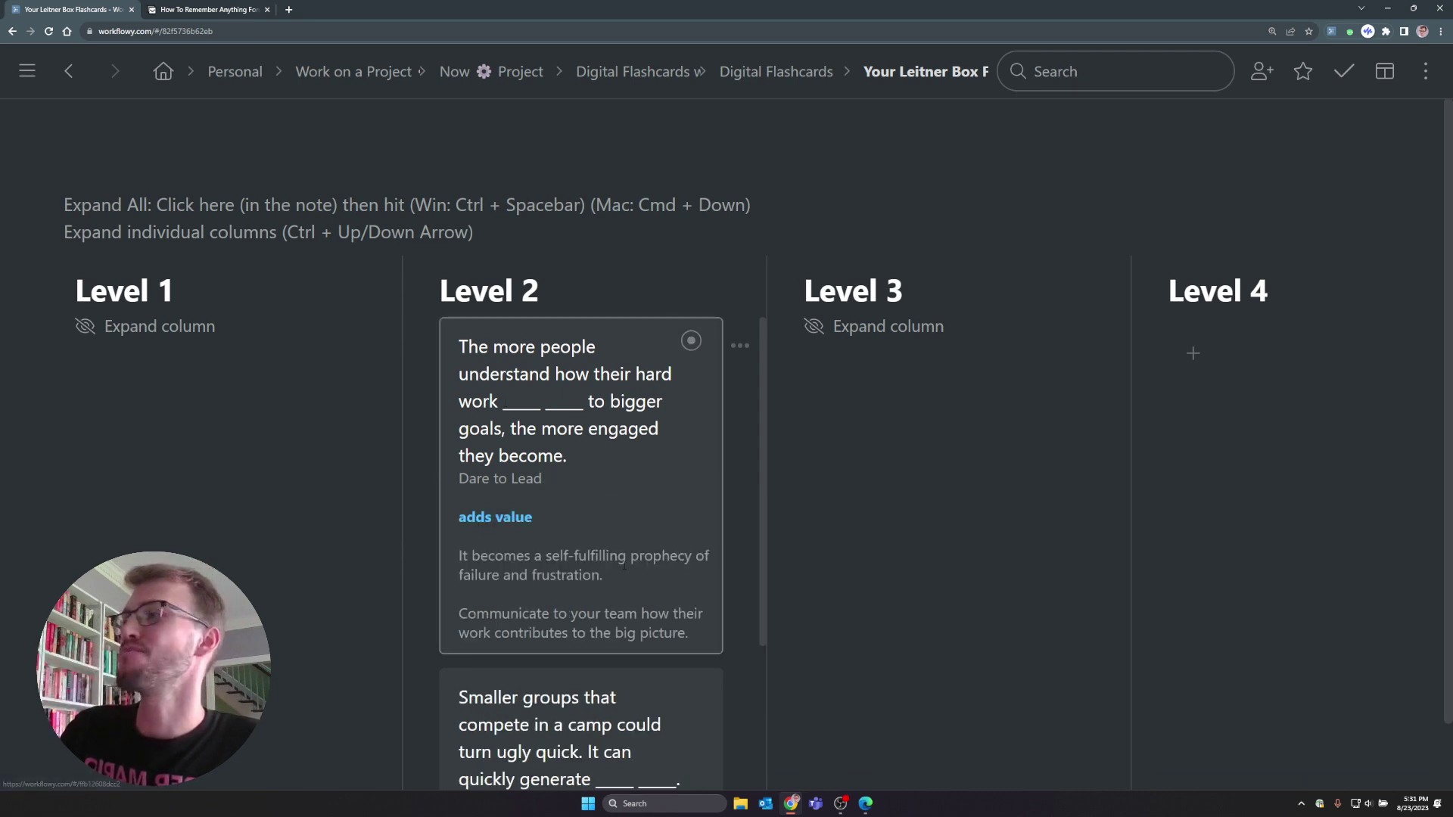
{"action": "left_click_drag", "start_coordinate": [681, 366], "coordinate": [860, 331]}
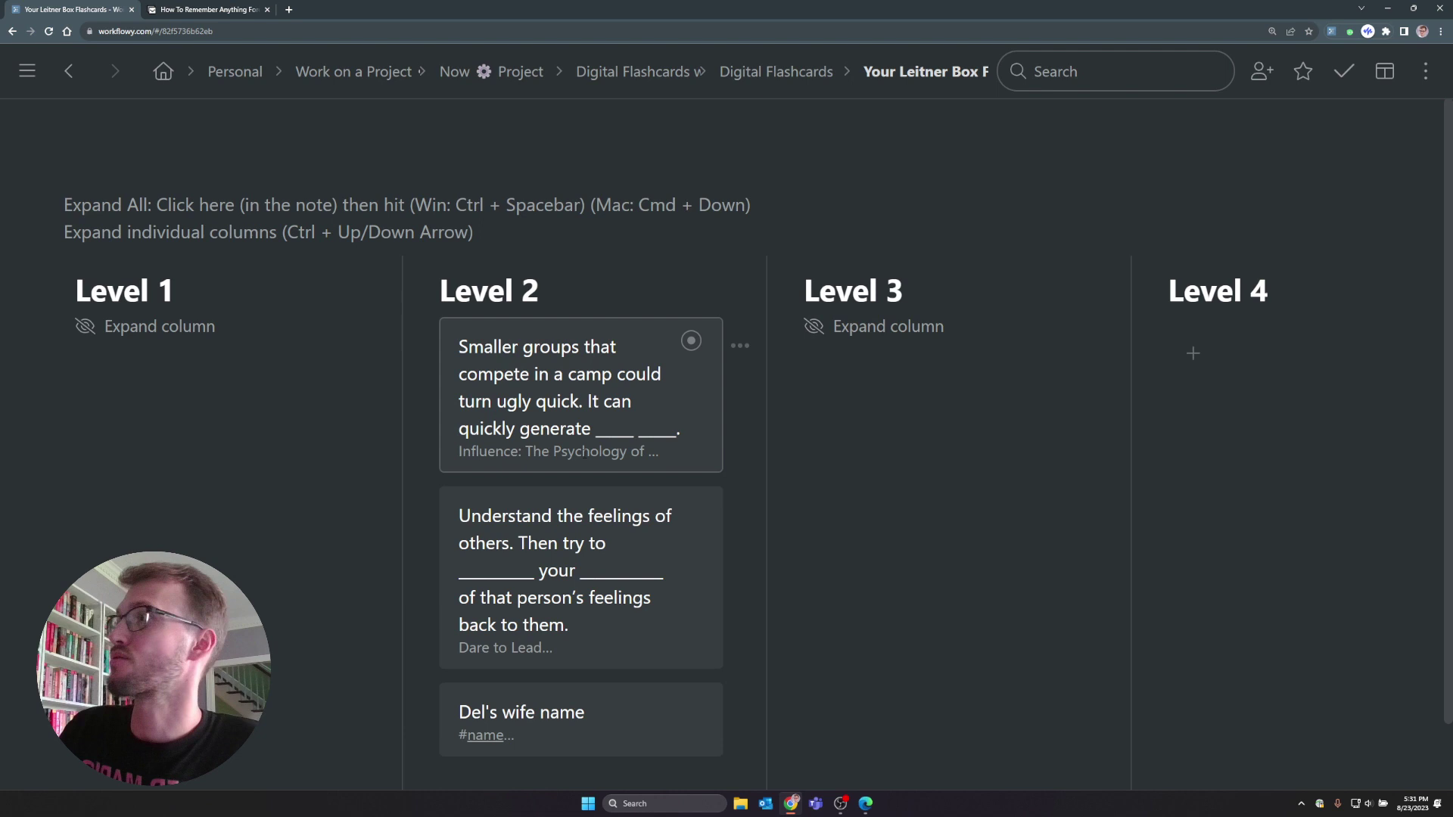
{"action": "left_click", "coordinate": [585, 452]}
{"action": "left_click_drag", "start_coordinate": [691, 341], "coordinate": [832, 327]}
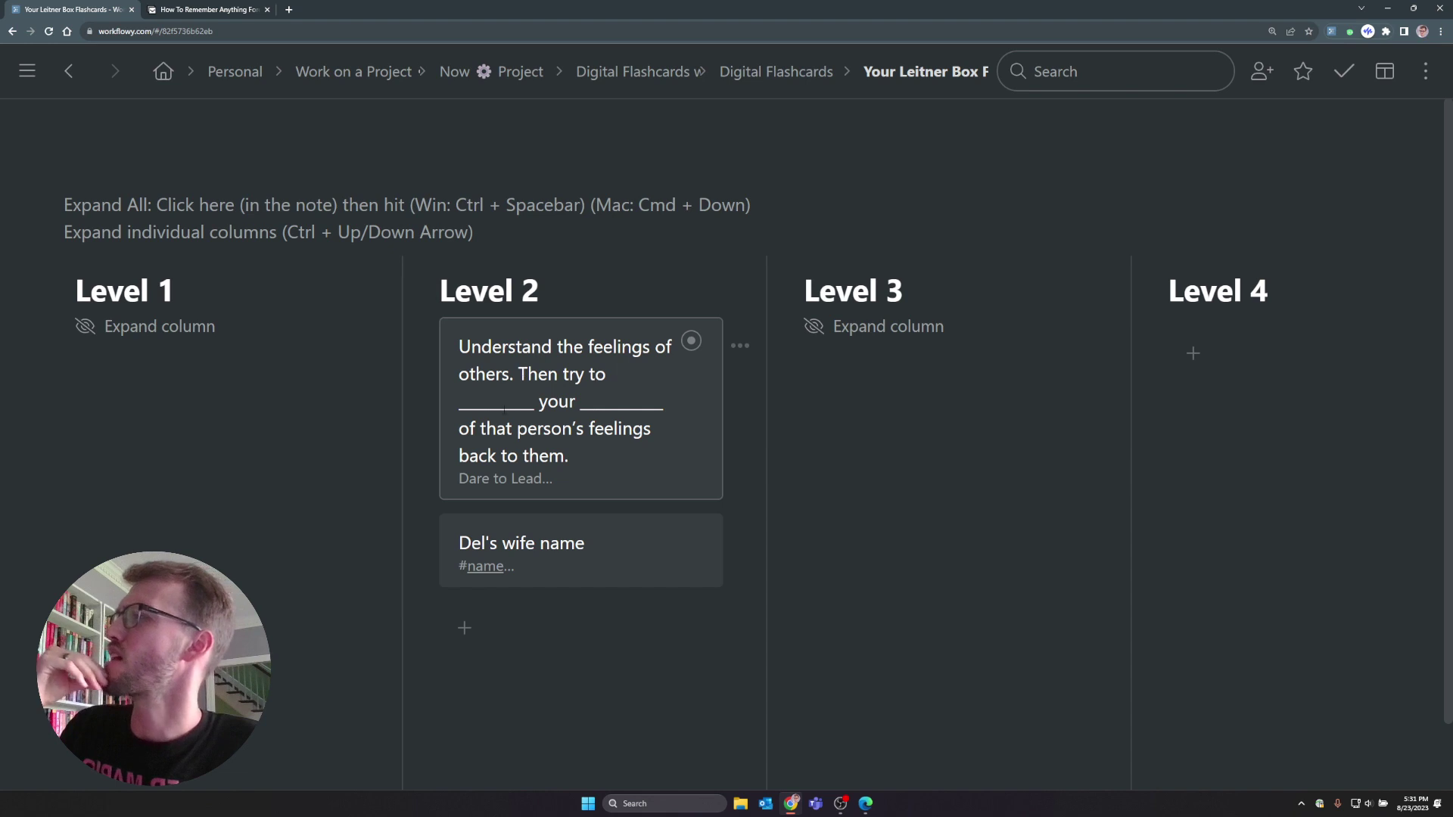
{"action": "left_click", "coordinate": [557, 480]}
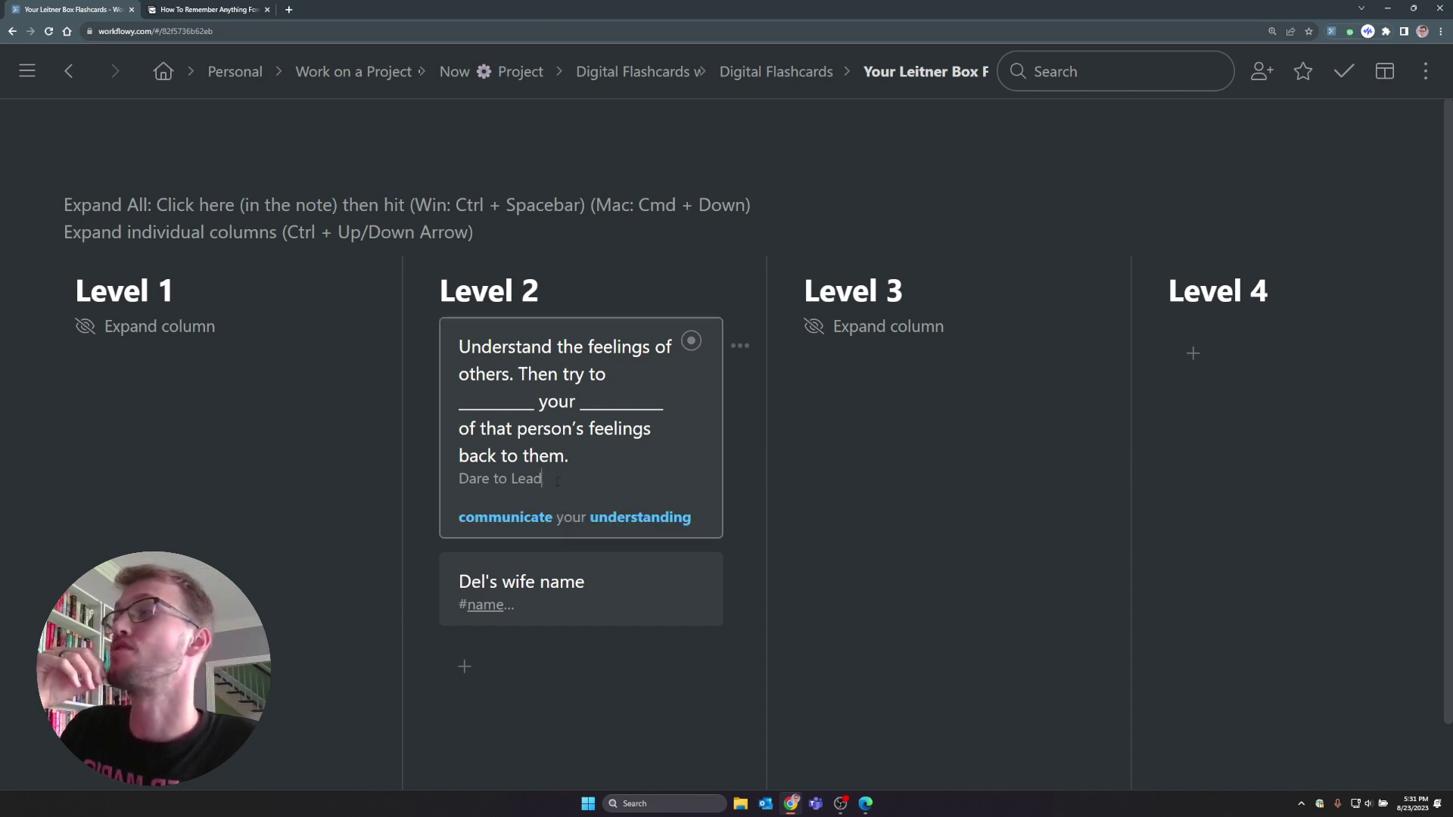
{"action": "left_click_drag", "start_coordinate": [691, 341], "coordinate": [832, 333]}
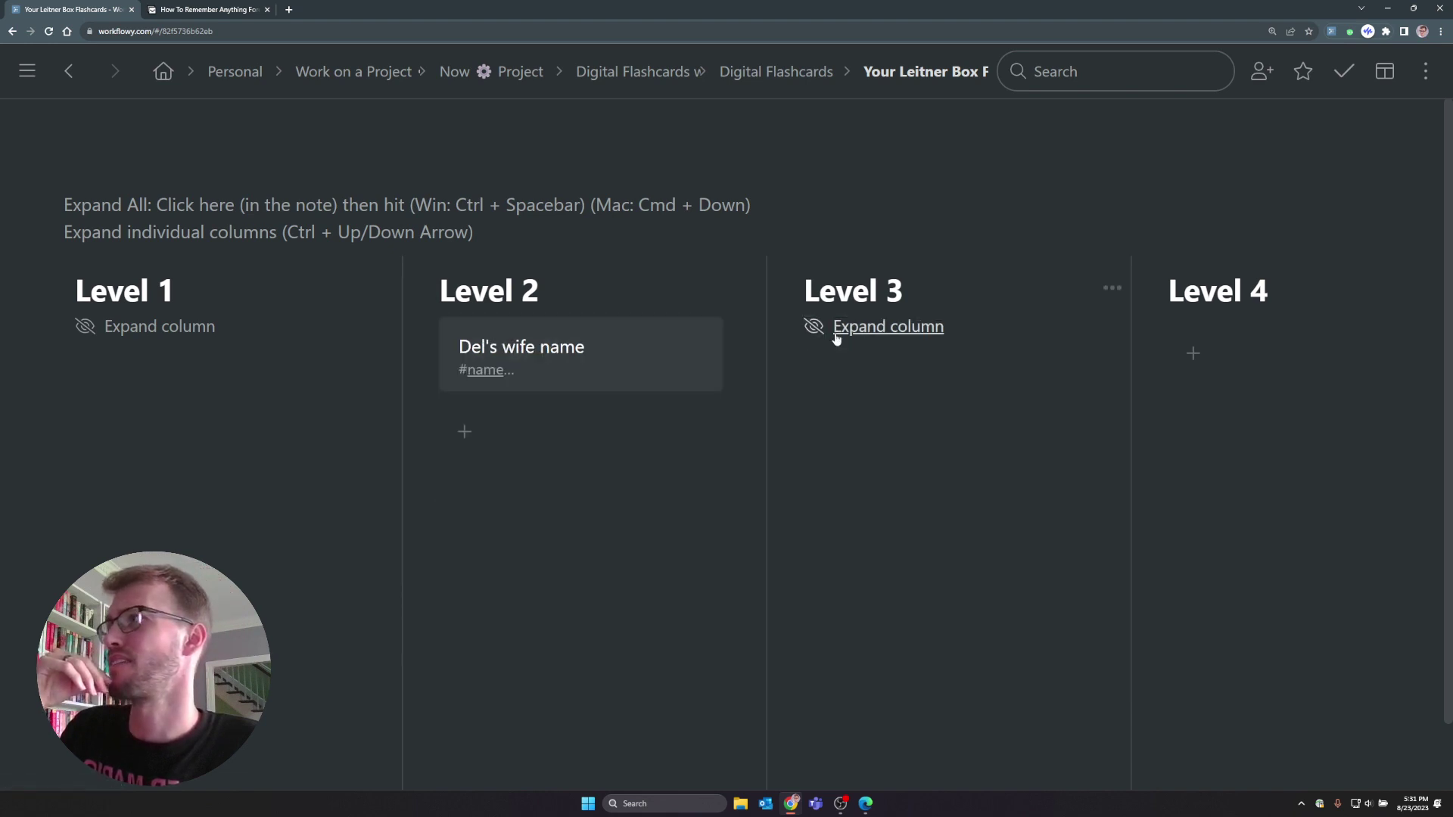
{"action": "left_click", "coordinate": [578, 371]}
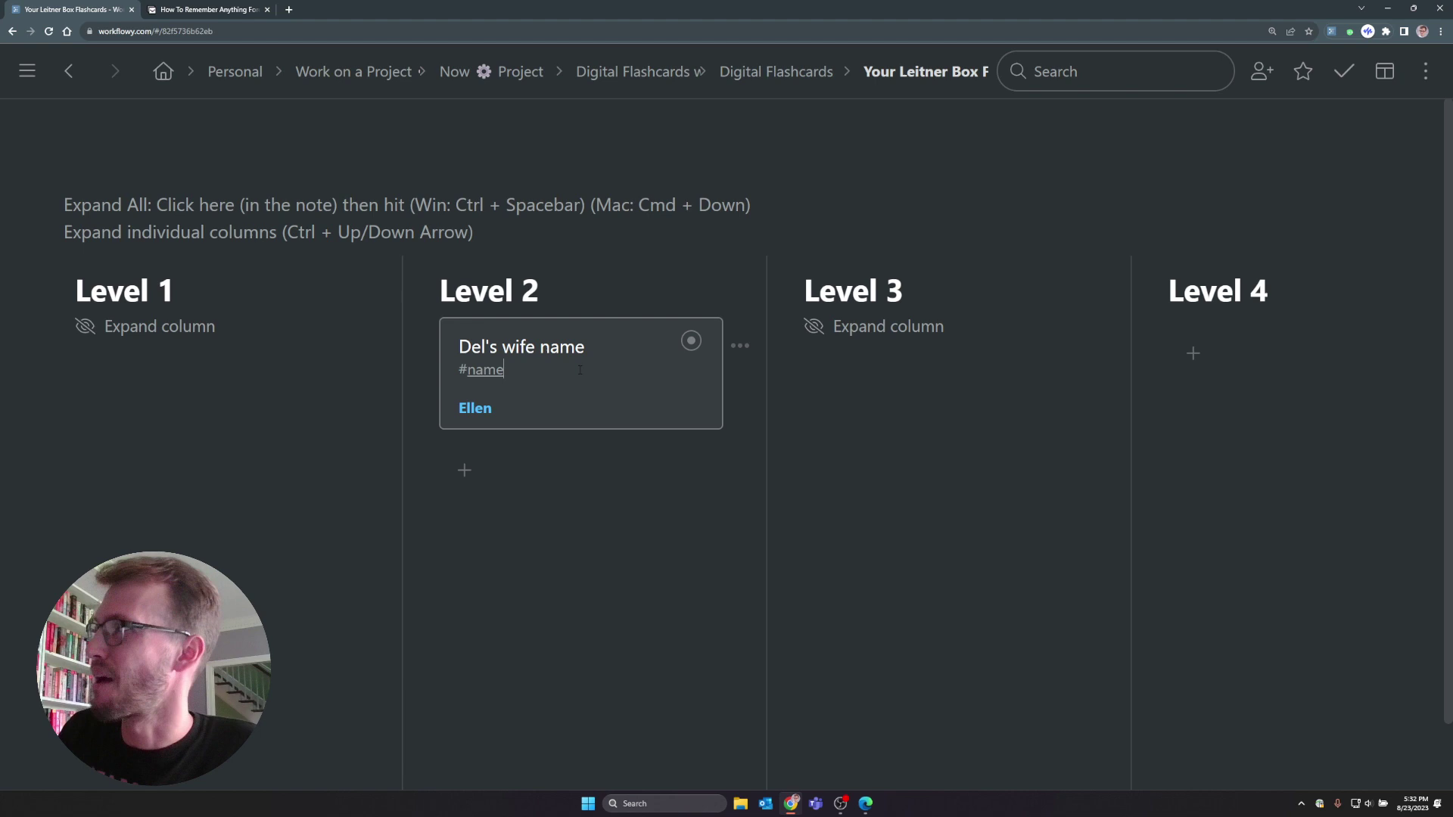
{"action": "key", "text": "Escape"}
{"action": "left_click_drag", "start_coordinate": [691, 340], "coordinate": [795, 337]}
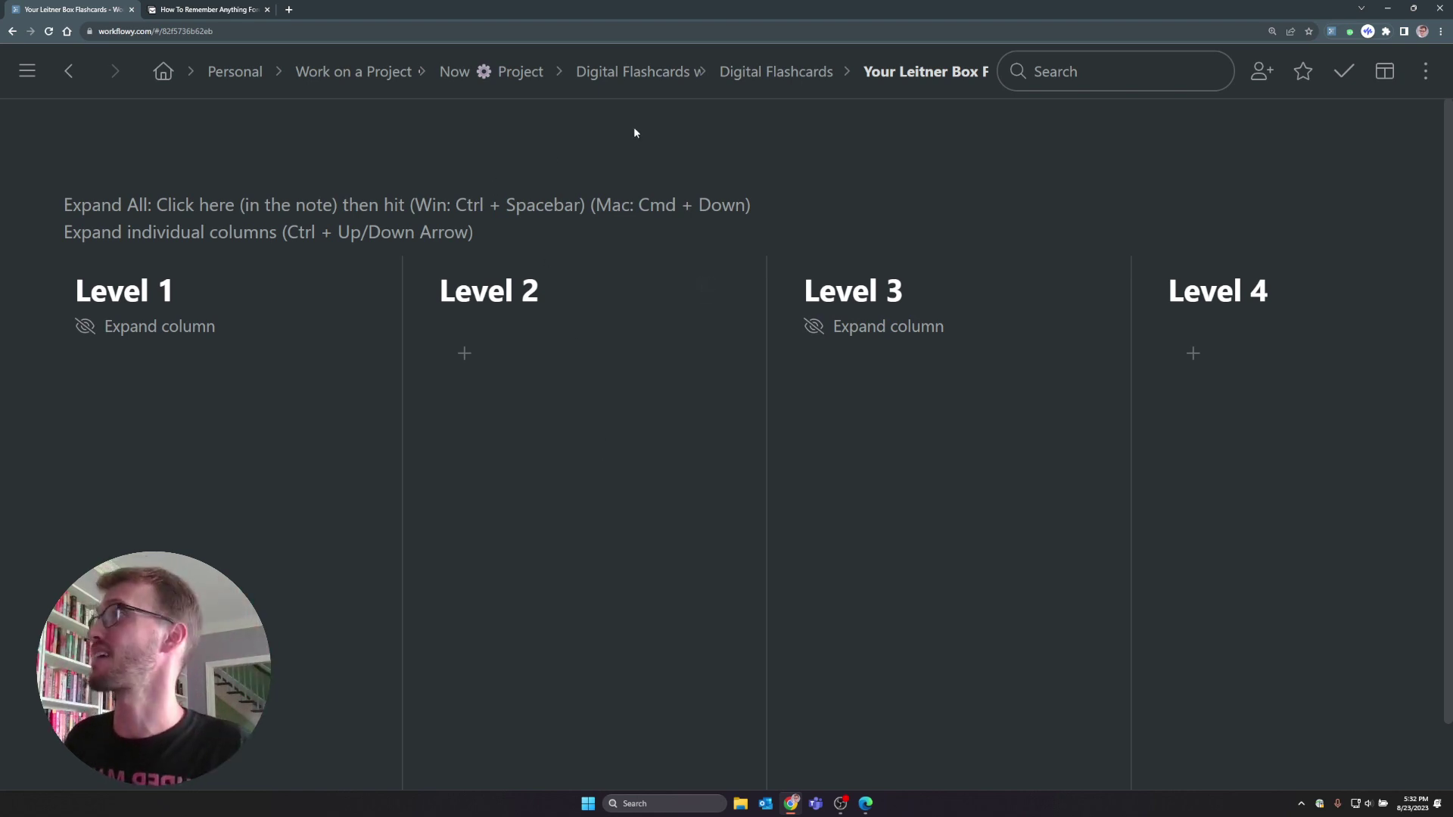
Step: On the Digital Flashcards page, expand Resources and the Calendar to check Day 1's Level 2 and Level 1 entries
{"action": "left_click", "coordinate": [808, 71]}
{"action": "left_click", "coordinate": [316, 275]}
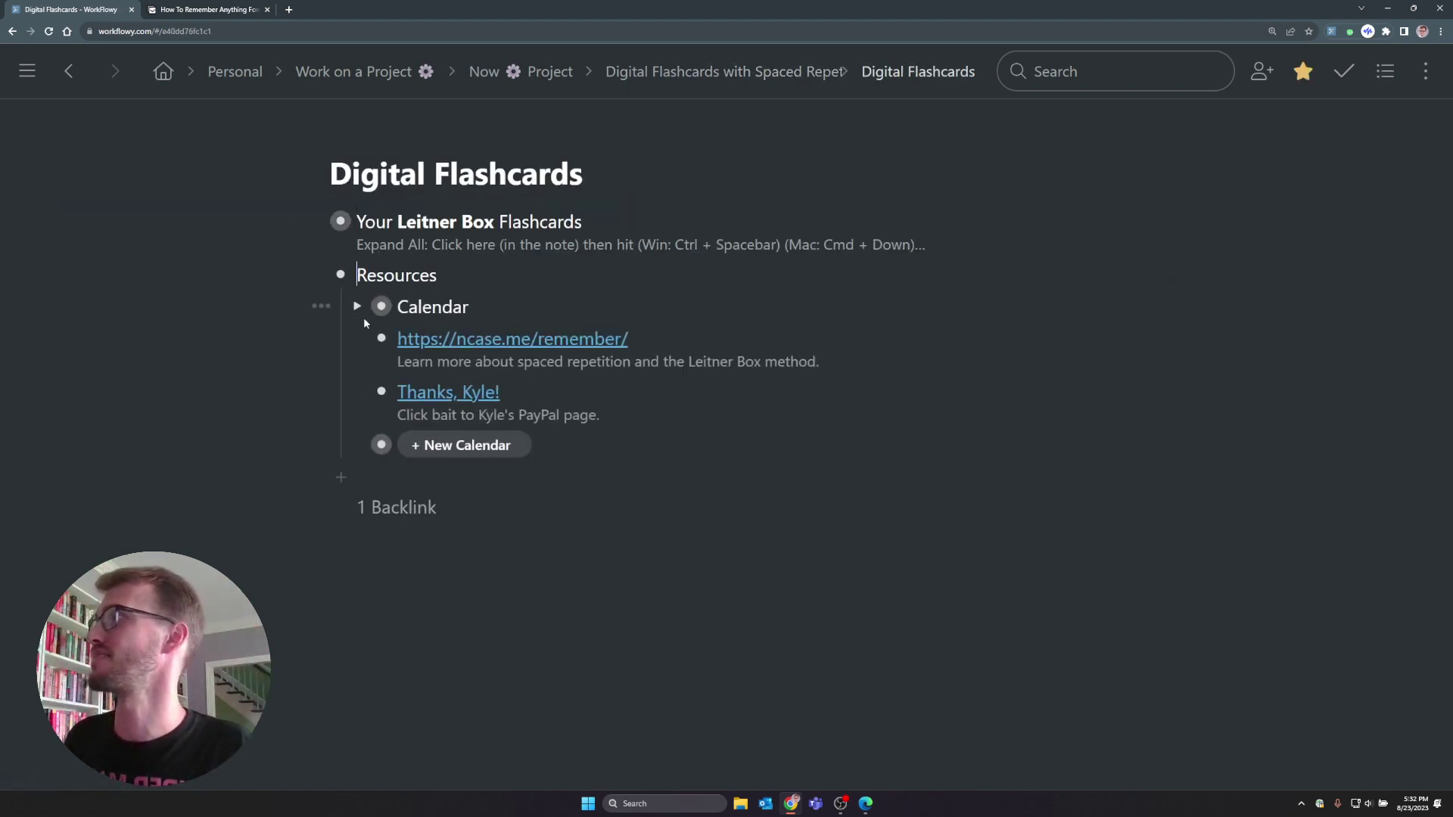
{"action": "left_click", "coordinate": [359, 307]}
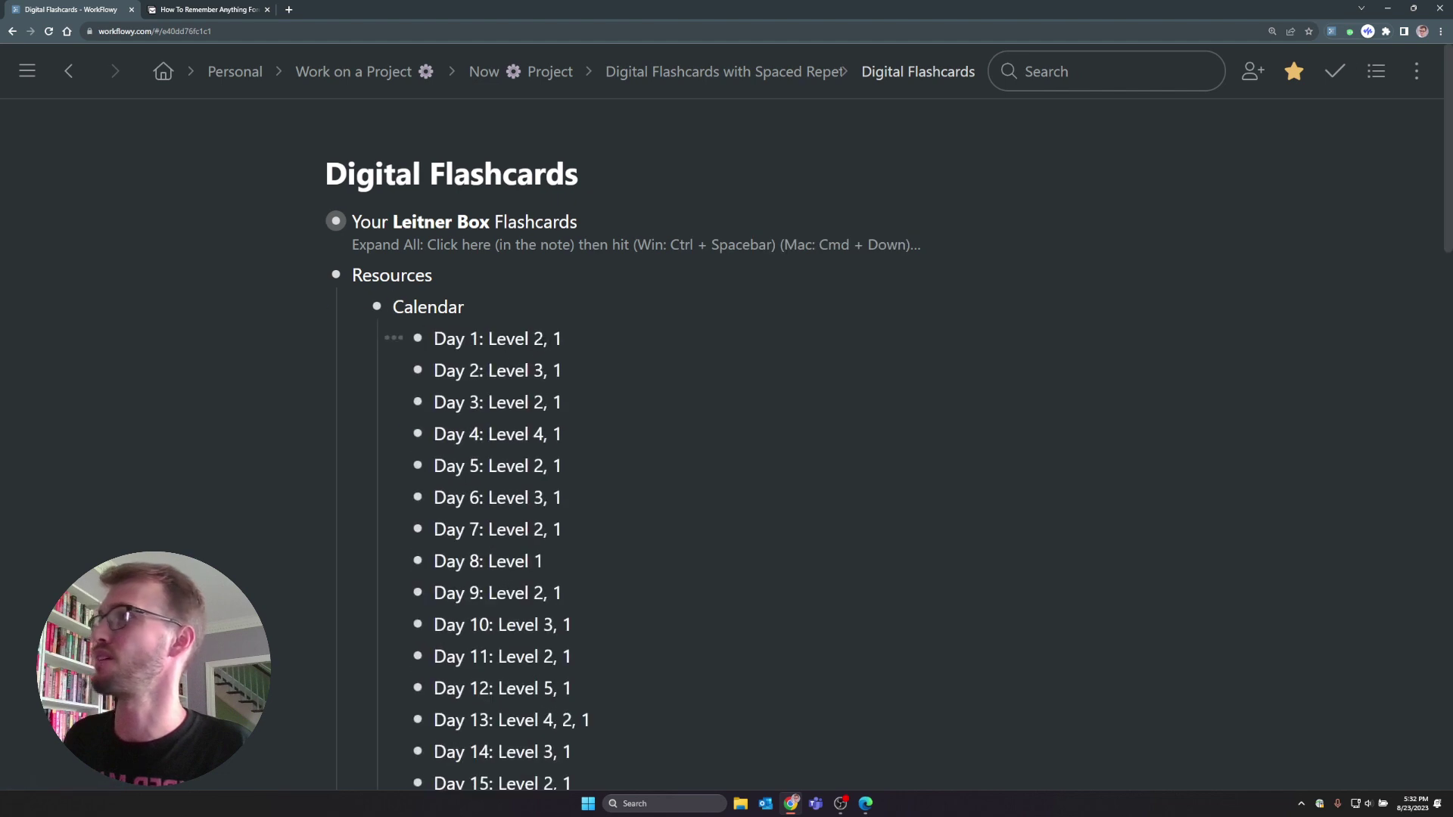
{"action": "left_click_drag", "start_coordinate": [483, 339], "coordinate": [544, 339]}
{"action": "key", "text": "End"}
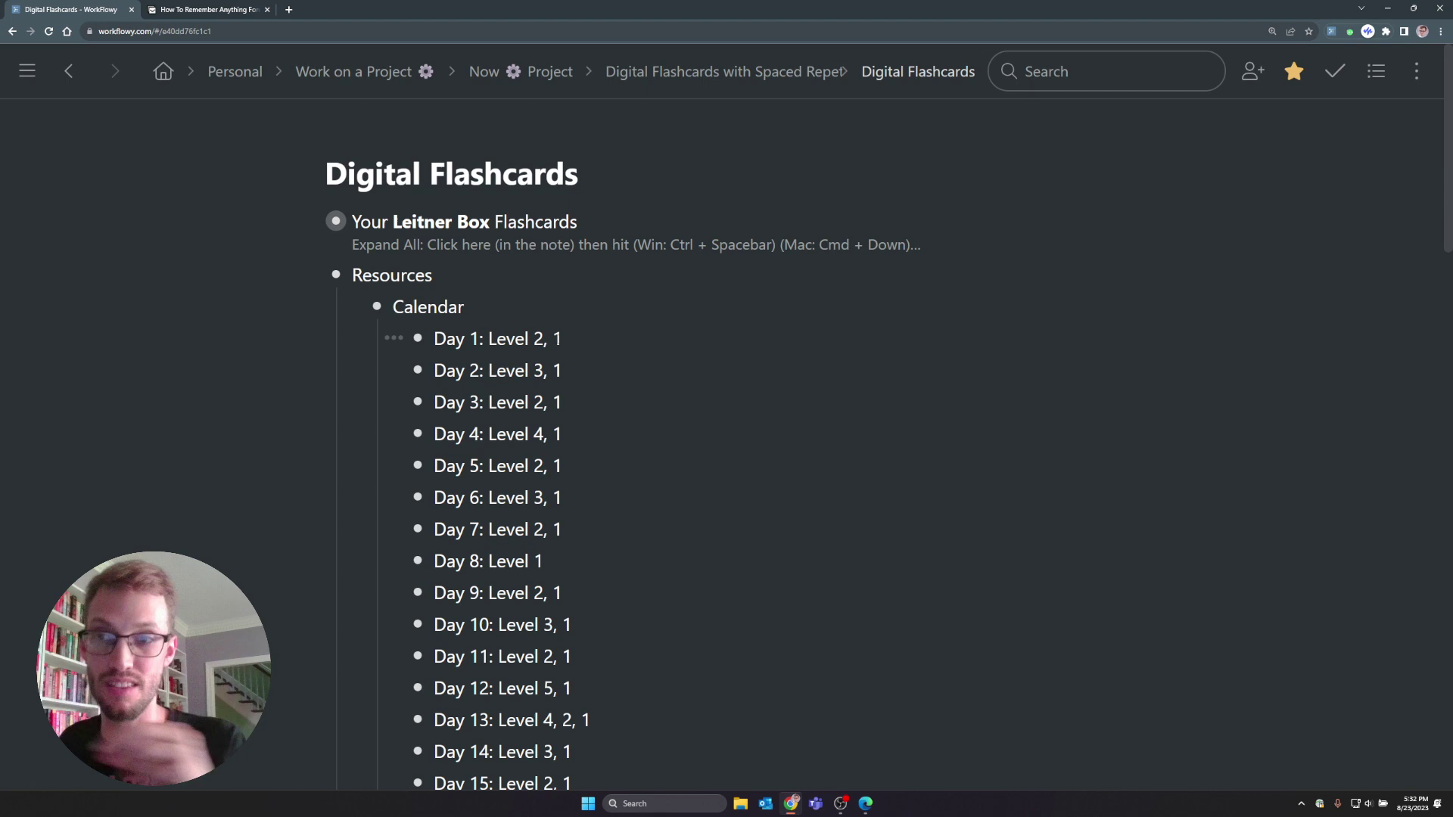
{"action": "left_click", "coordinate": [554, 339]}
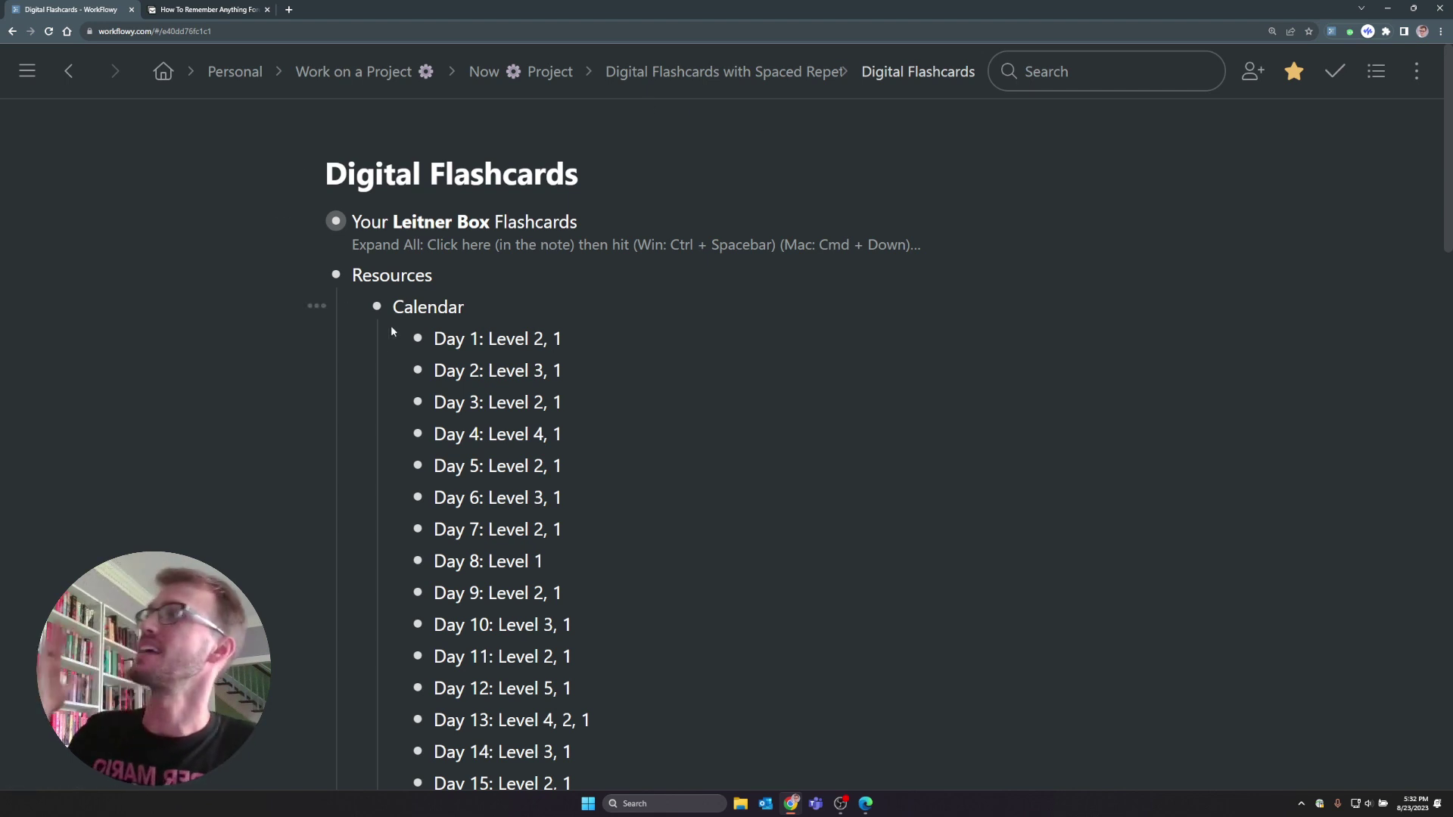
{"action": "left_click", "coordinate": [353, 307]}
Step: Return to the Leitner Box board, expand the Level 1 column, then switch to the How To Remember Anything article
{"action": "left_click", "coordinate": [336, 221]}
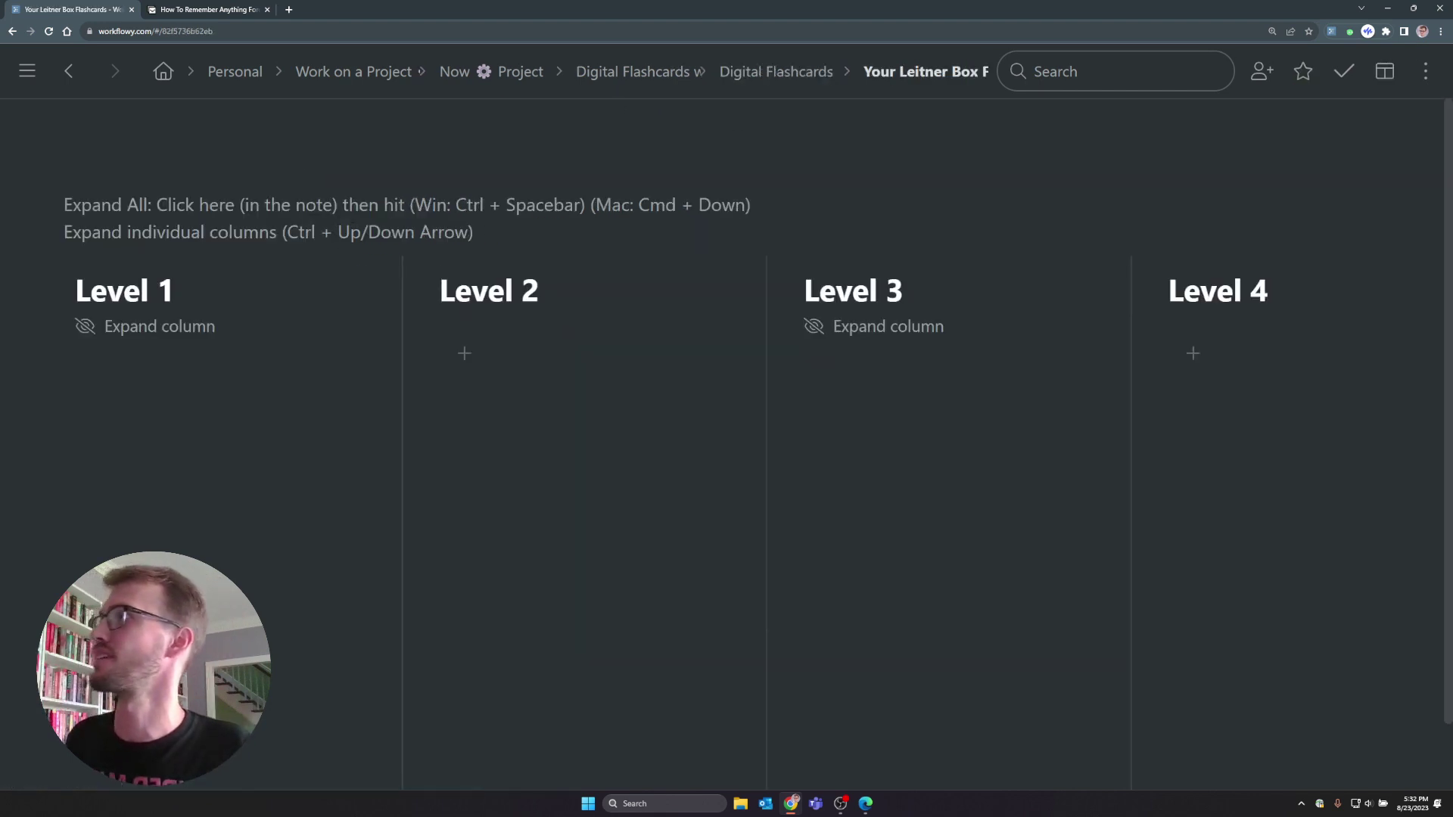
{"action": "left_click", "coordinate": [156, 327]}
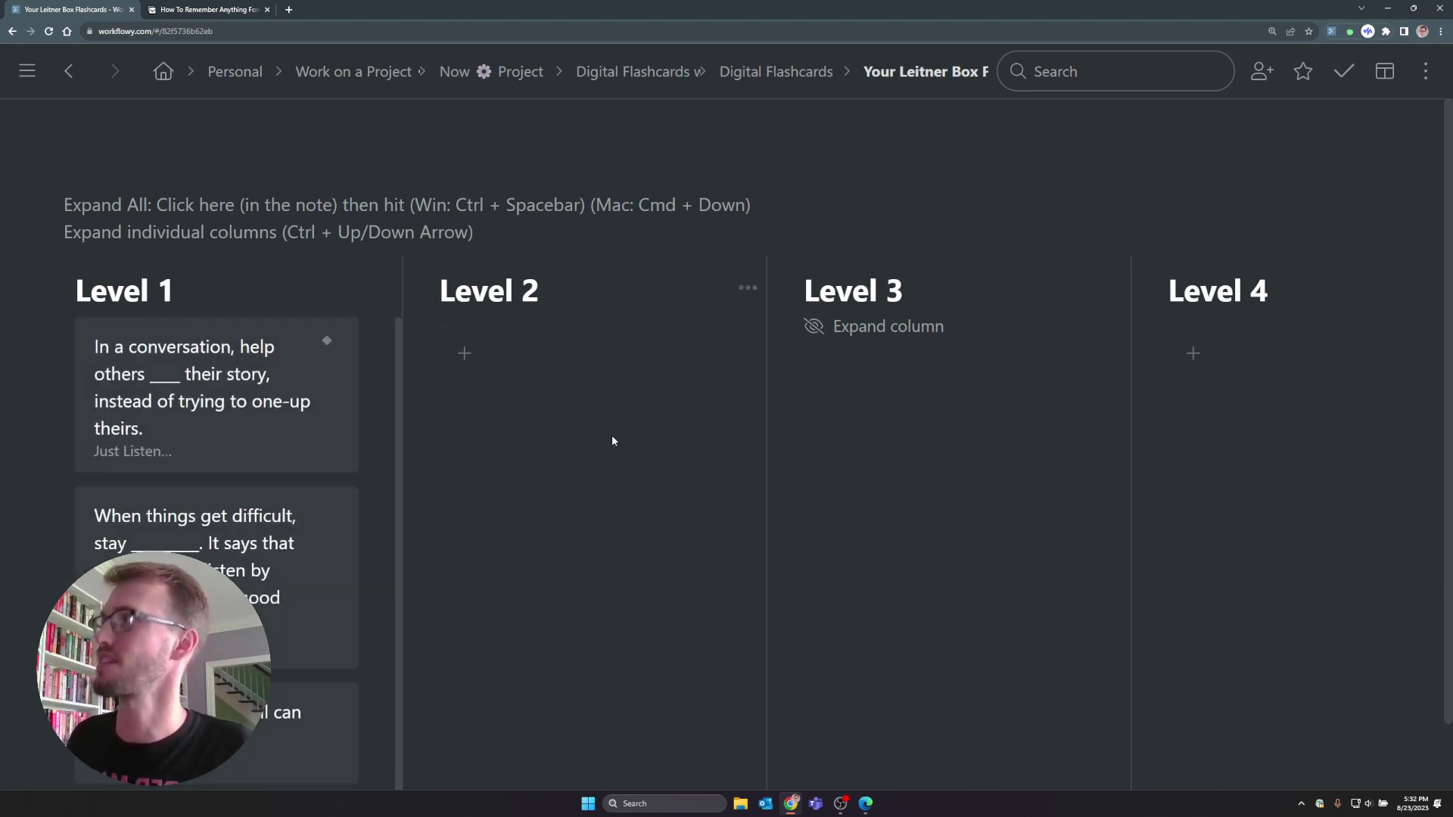
{"action": "scroll", "coordinate": [211, 466], "scroll_direction": "down", "scroll_amount": 1}
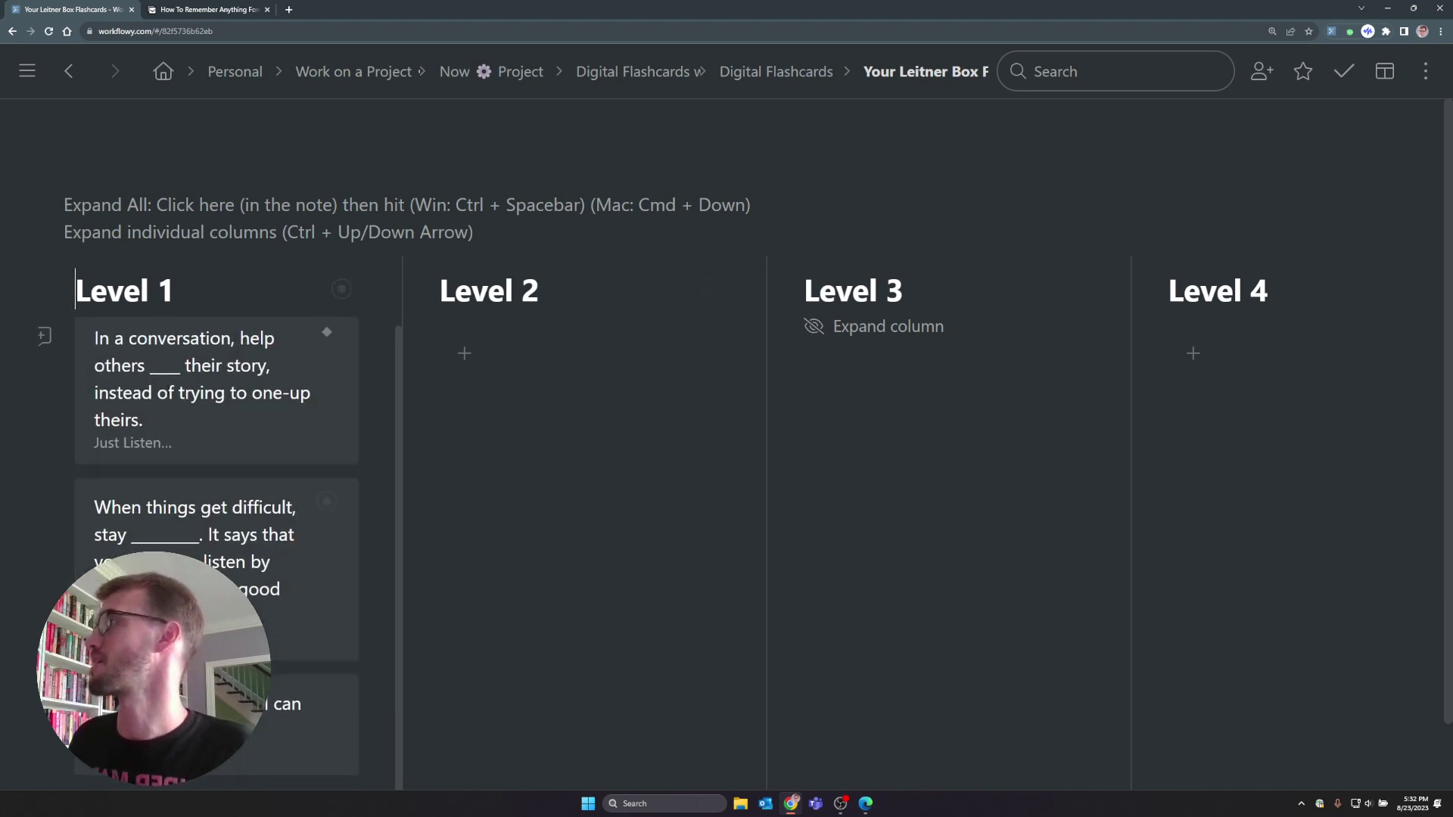
{"action": "scroll", "coordinate": [219, 516], "scroll_direction": "down", "scroll_amount": 1}
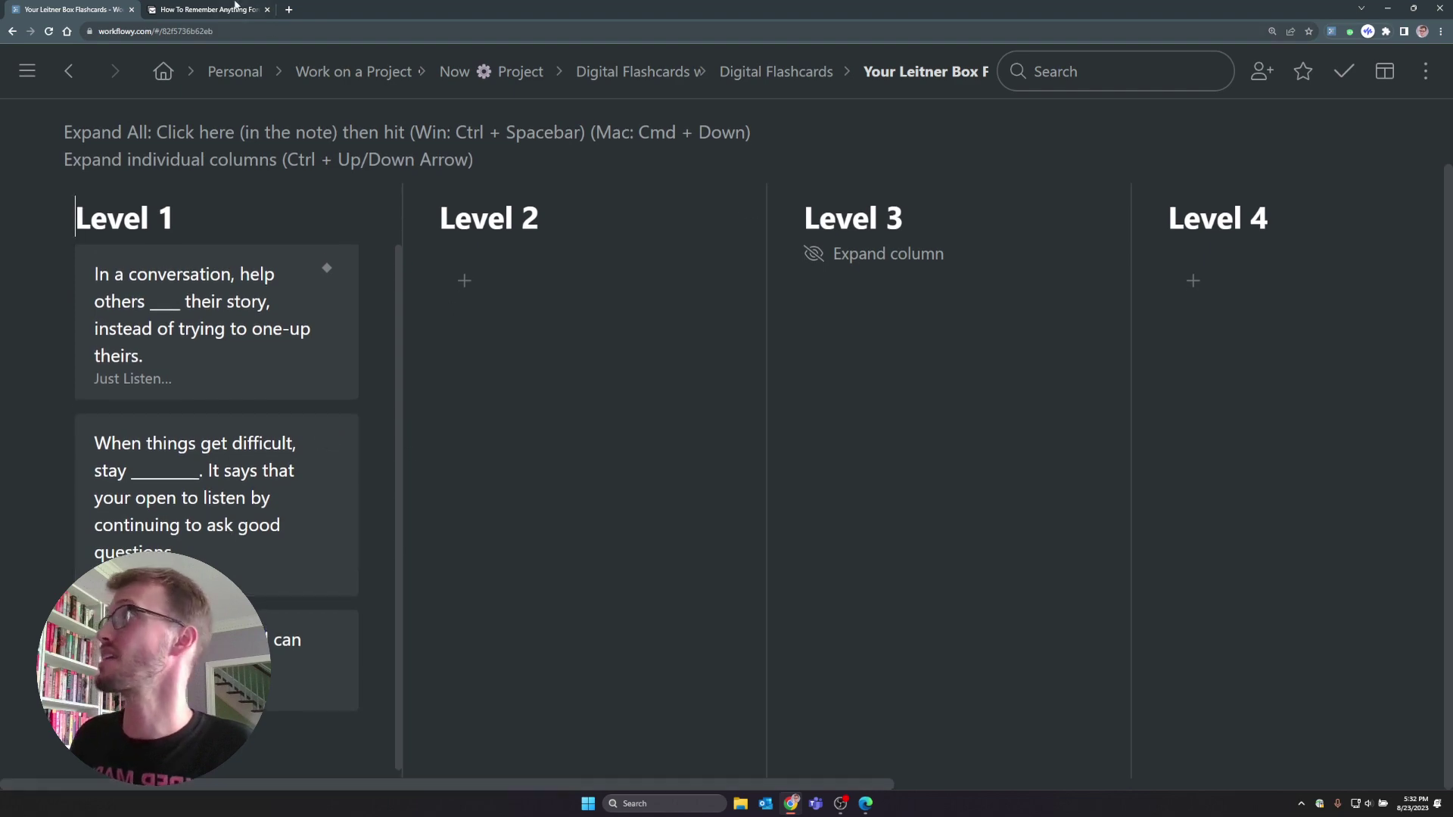
{"action": "left_click", "coordinate": [196, 9]}
Step: Scroll past the article's Leitner Box simulation and return to the Leitner Box flashcards board
{"action": "scroll", "coordinate": [454, 276], "scroll_direction": "down", "scroll_amount": 5}
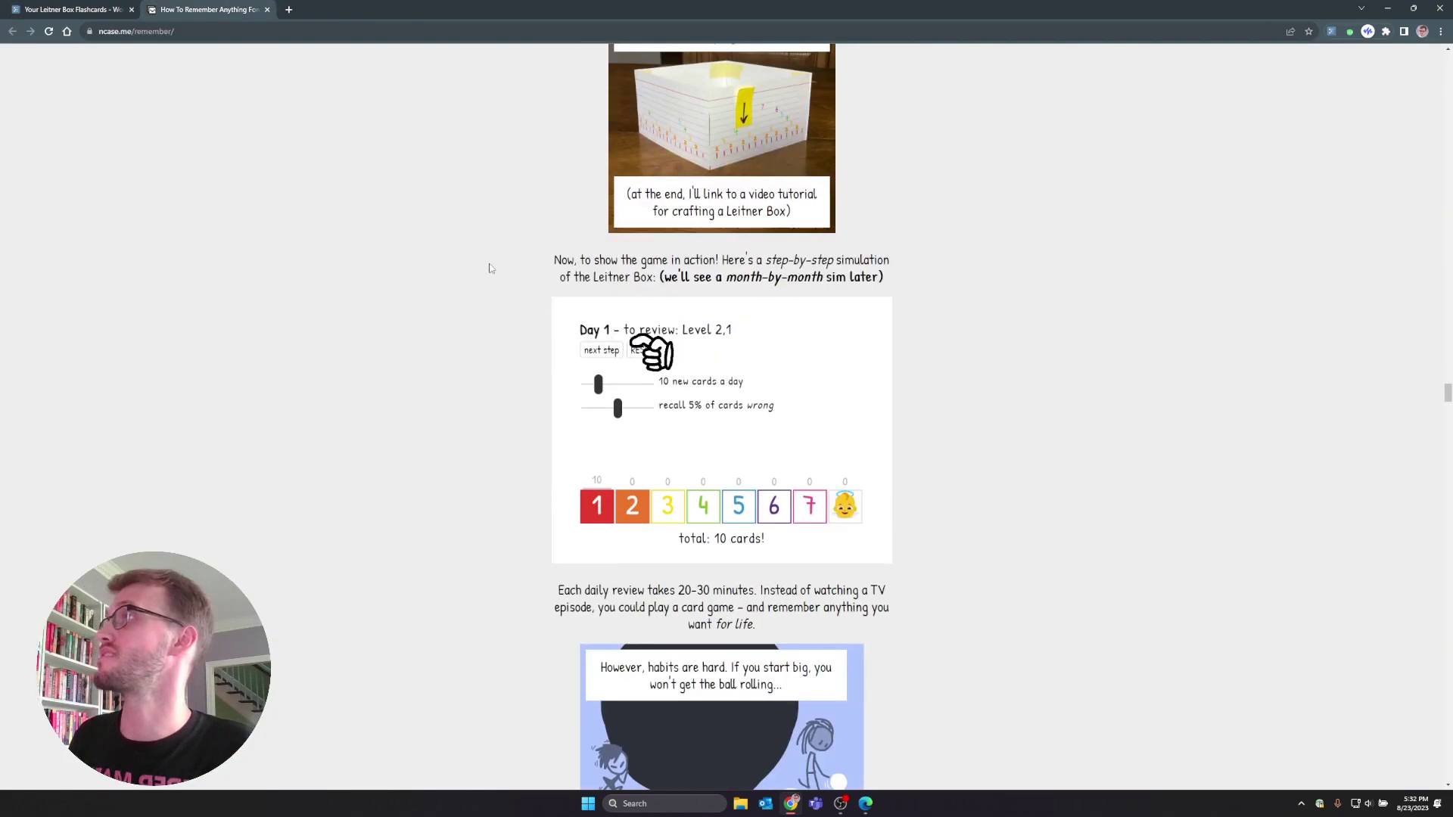
{"action": "scroll", "coordinate": [488, 269], "scroll_direction": "down", "scroll_amount": 6}
{"action": "scroll", "coordinate": [489, 268], "scroll_direction": "down", "scroll_amount": 6}
{"action": "left_click", "coordinate": [86, 9]}
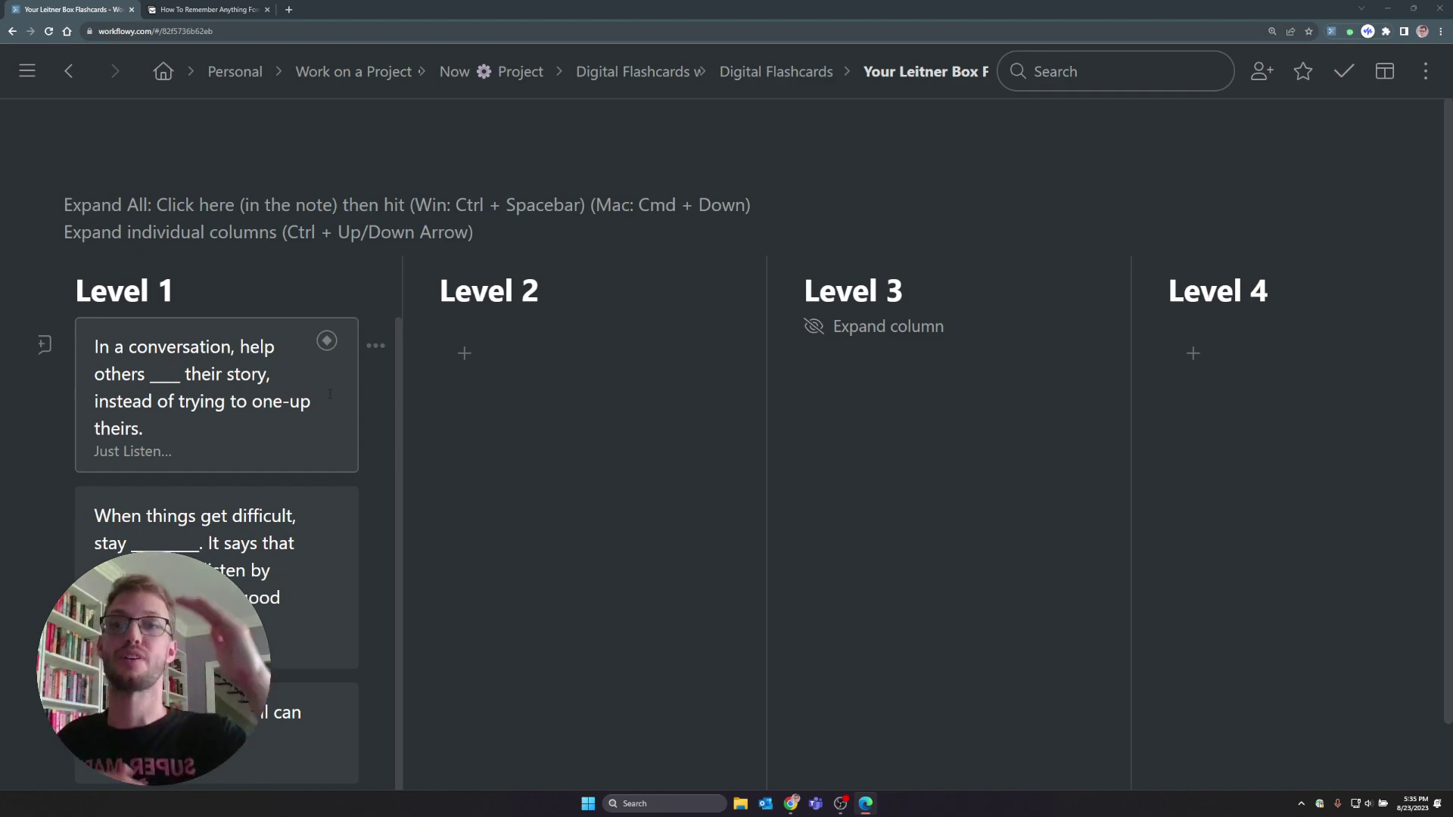
Step: Zoom into the article's flashcard examples and flip the oversized example card to its text side
{"action": "left_click", "coordinate": [271, 7]}
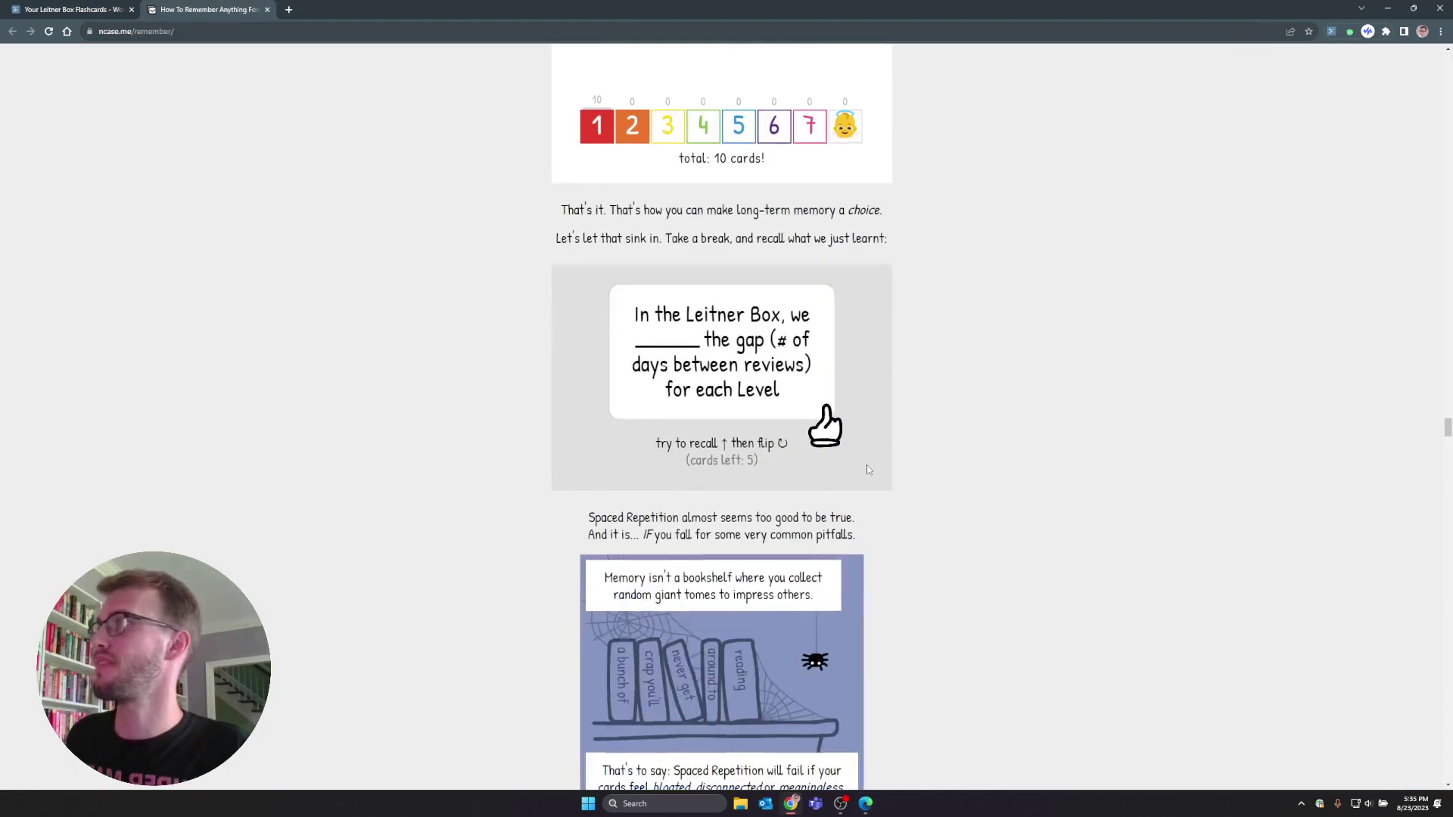
{"action": "scroll", "coordinate": [870, 466], "scroll_direction": "down", "scroll_amount": 15}
{"action": "scroll", "coordinate": [722, 416], "scroll_direction": "up", "scroll_amount": 4}
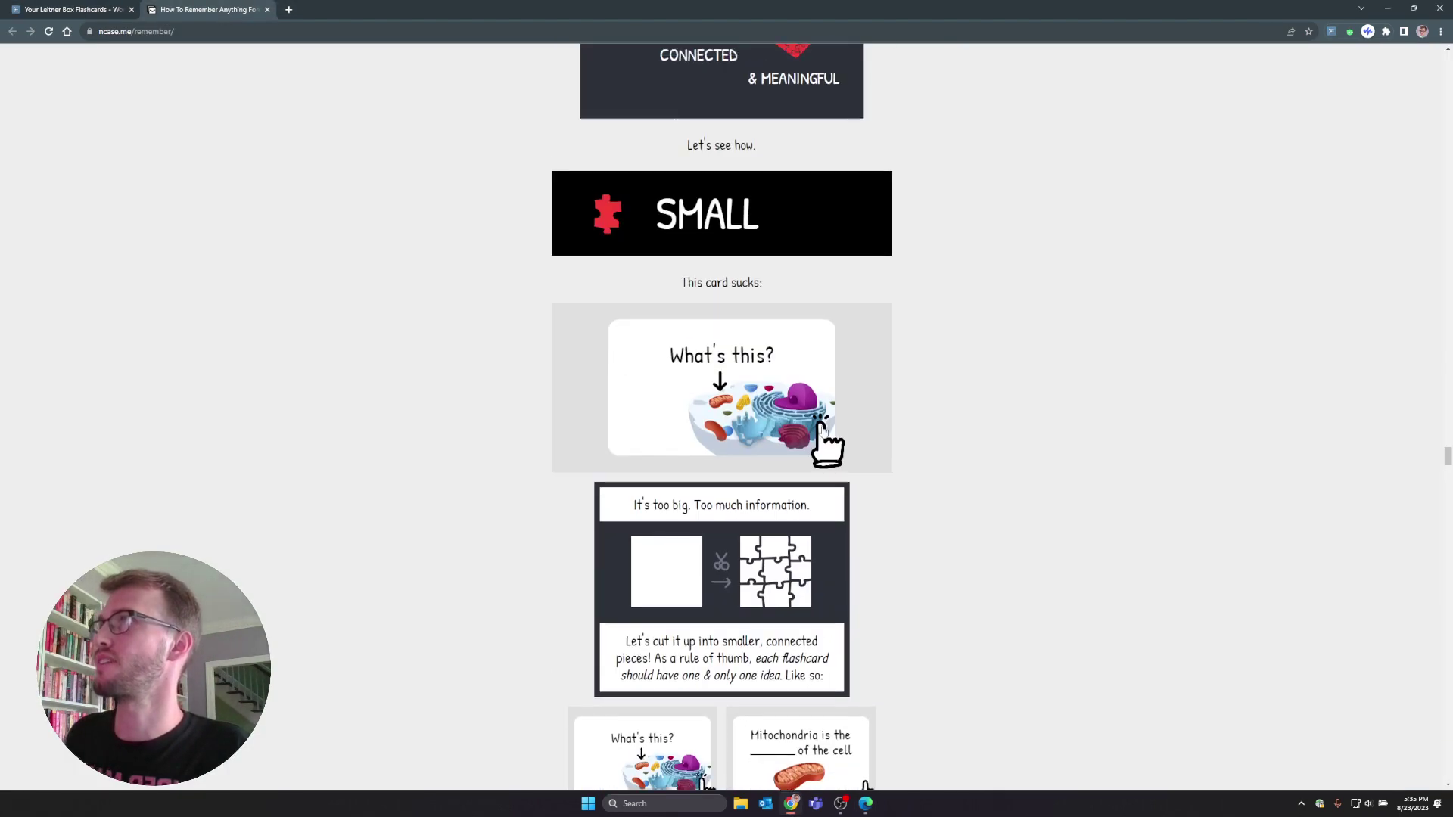
{"action": "scroll", "coordinate": [722, 416], "scroll_direction": "down", "scroll_amount": 2}
{"action": "scroll", "coordinate": [722, 416], "scroll_direction": "up", "scroll_amount": 1}
{"action": "scroll", "coordinate": [719, 267], "scroll_direction": "up", "scroll_amount": 1}
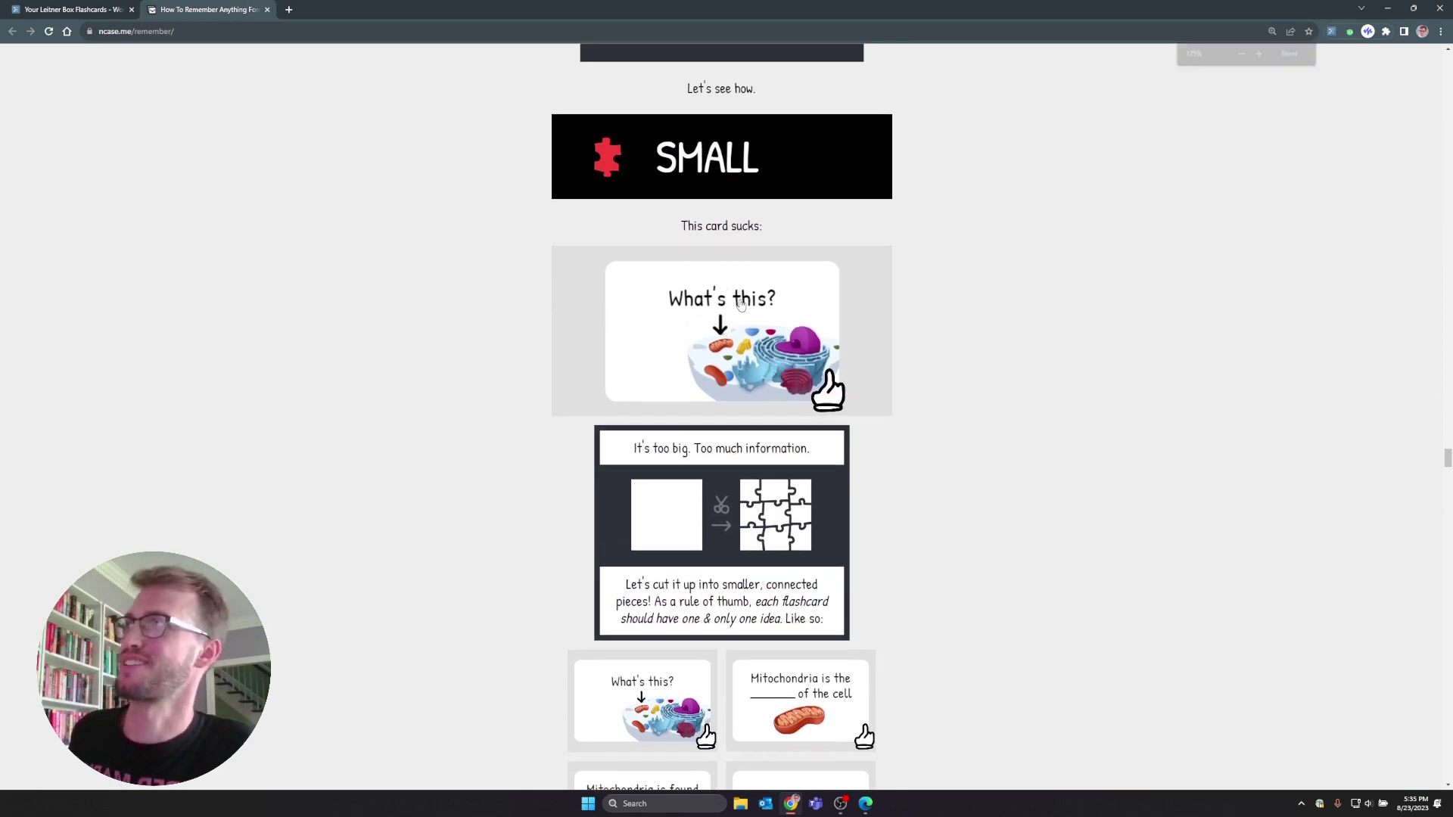
{"action": "key", "text": "ctrl+plus"}
{"action": "key", "text": "ctrl+plus"}
{"action": "key", "text": "ctrl+plus"}
{"action": "key", "text": "ctrl+plus"}
{"action": "left_click", "coordinate": [781, 373]}
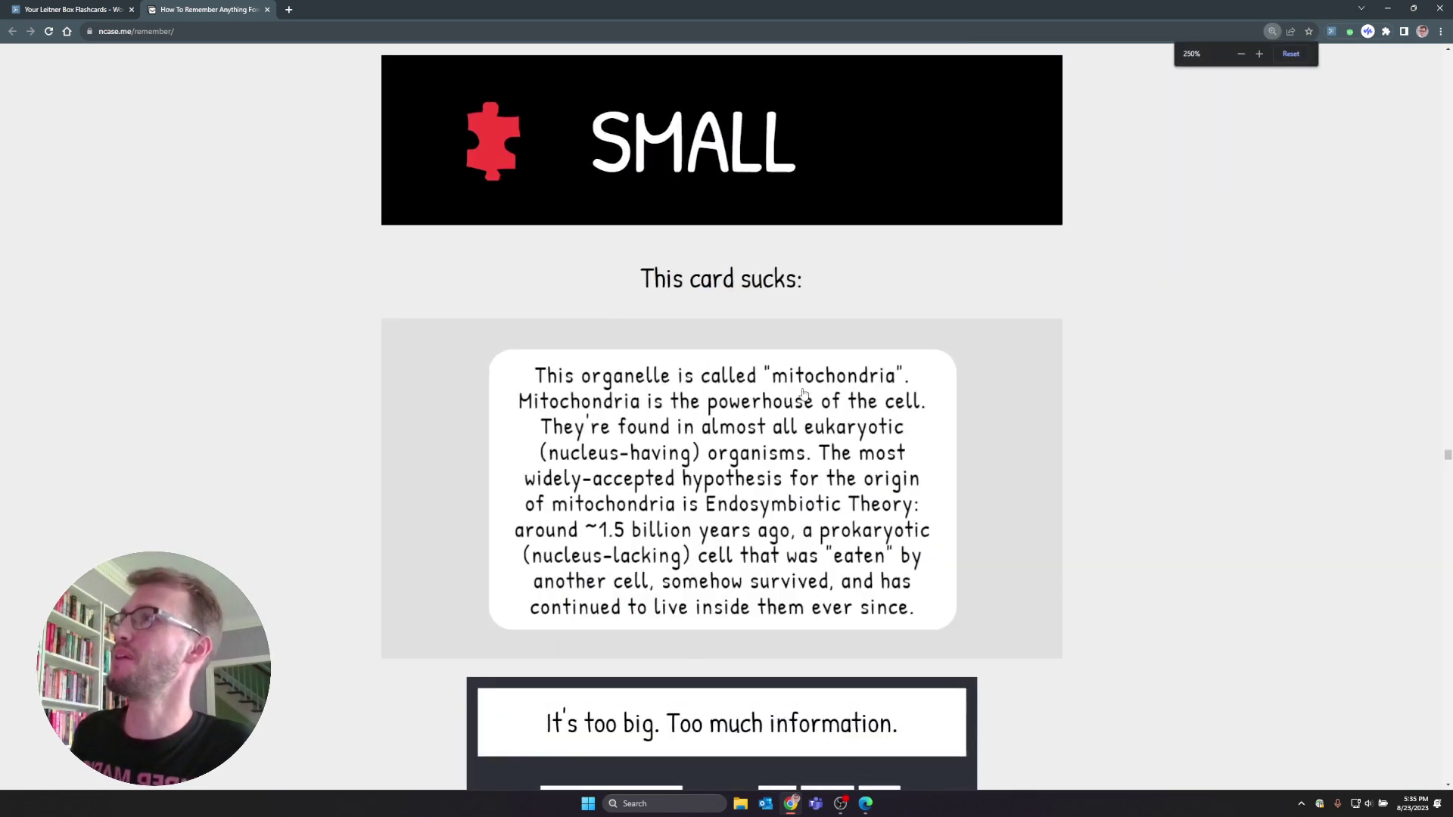
{"action": "key", "text": "ctrl+plus"}
{"action": "key", "text": "ctrl+plus"}
{"action": "scroll", "coordinate": [869, 419], "scroll_direction": "down", "scroll_amount": 2}
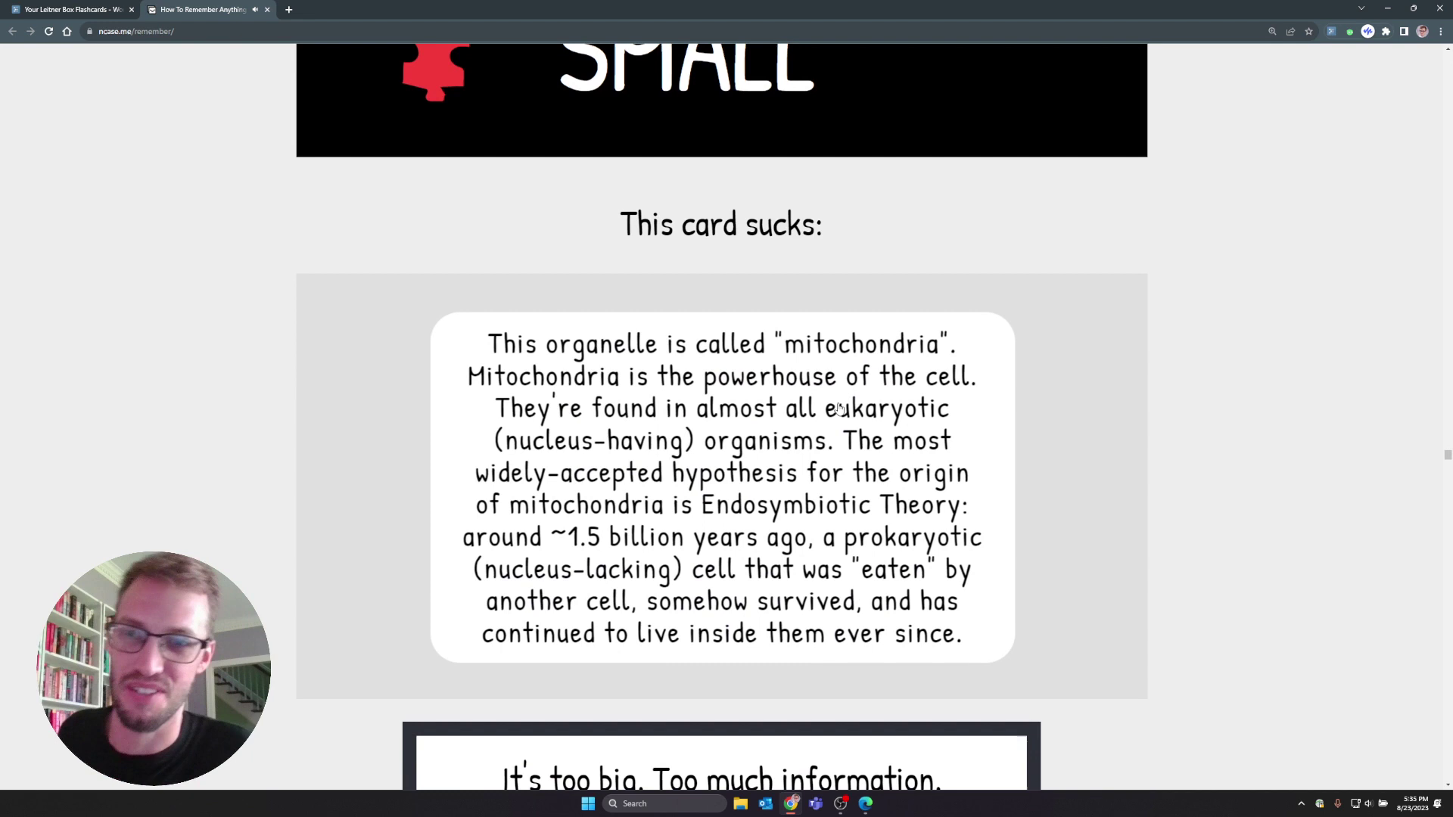
{"action": "scroll", "coordinate": [868, 418], "scroll_direction": "down", "scroll_amount": 5}
{"action": "scroll", "coordinate": [839, 409], "scroll_direction": "down", "scroll_amount": 2}
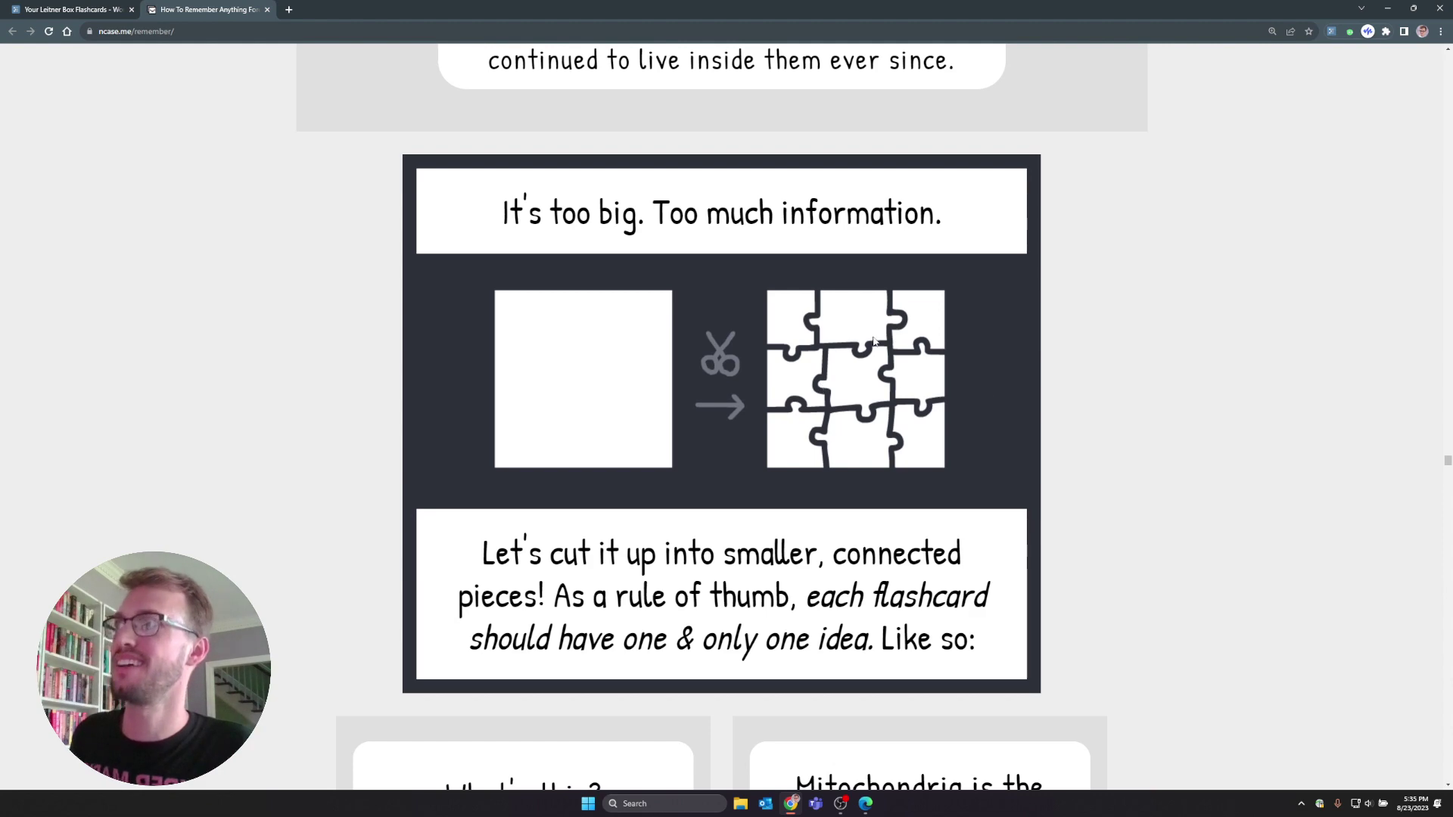
{"action": "scroll", "coordinate": [844, 470], "scroll_direction": "down", "scroll_amount": 5}
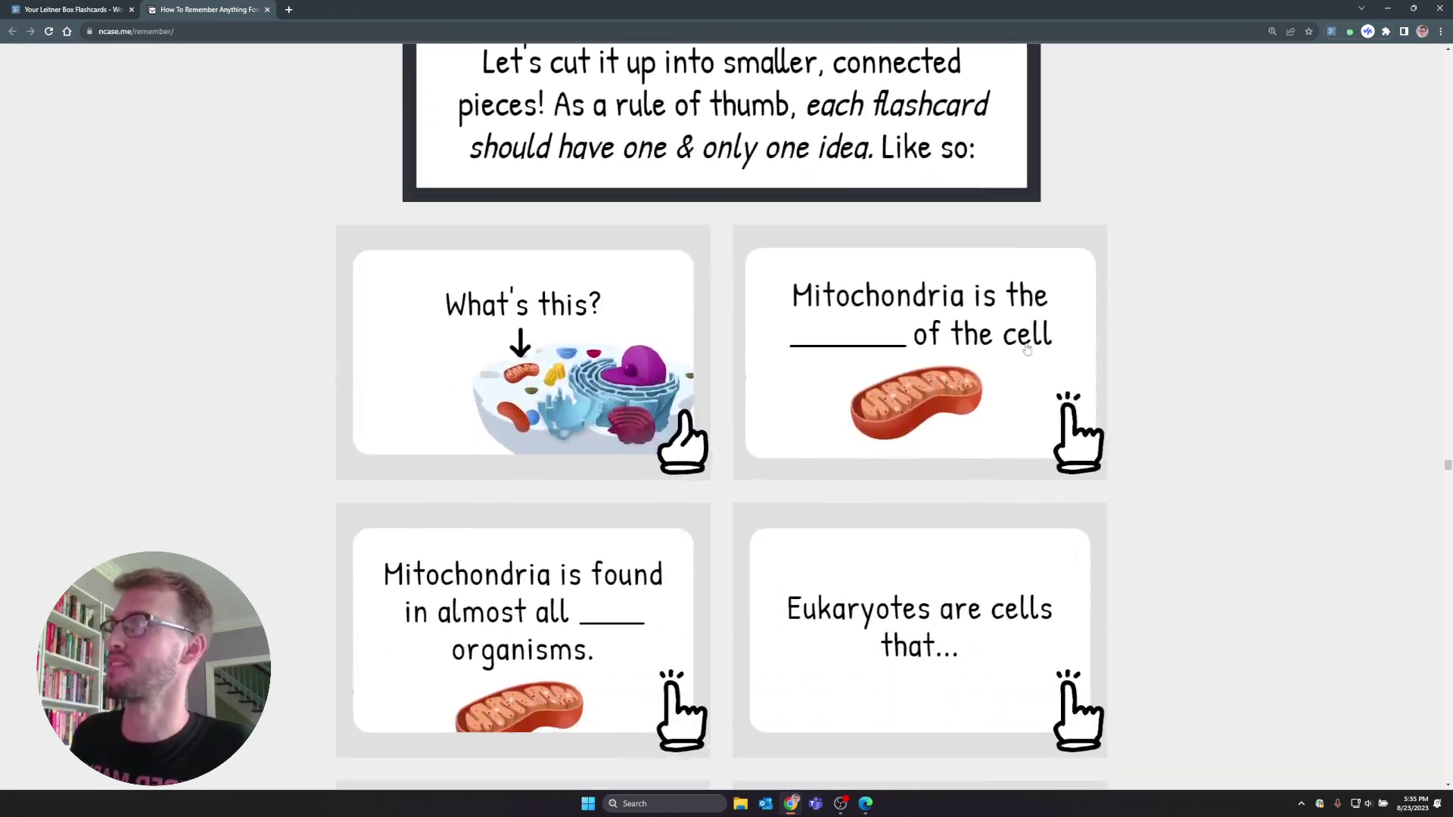
{"action": "key", "text": "ctrl+minus"}
{"action": "key", "text": "ctrl+minus"}
{"action": "key", "text": "ctrl+minus"}
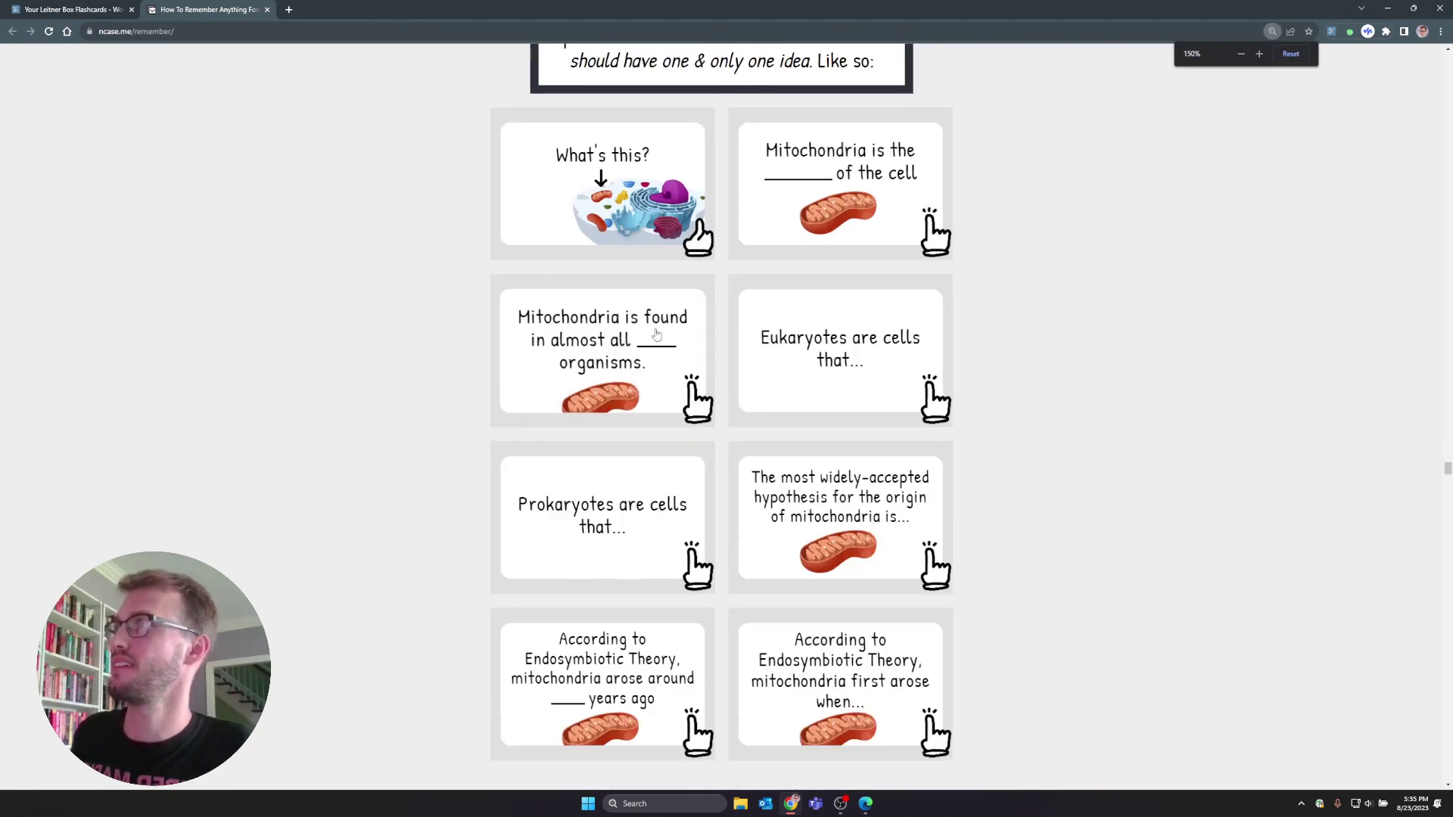
{"action": "scroll", "coordinate": [659, 340], "scroll_direction": "down", "scroll_amount": 2}
{"action": "scroll", "coordinate": [659, 340], "scroll_direction": "up", "scroll_amount": 2}
Step: Flip the What's this? card back to its cell diagram and snip the diagram with Win+Shift+S
{"action": "left_click", "coordinate": [101, 15]}
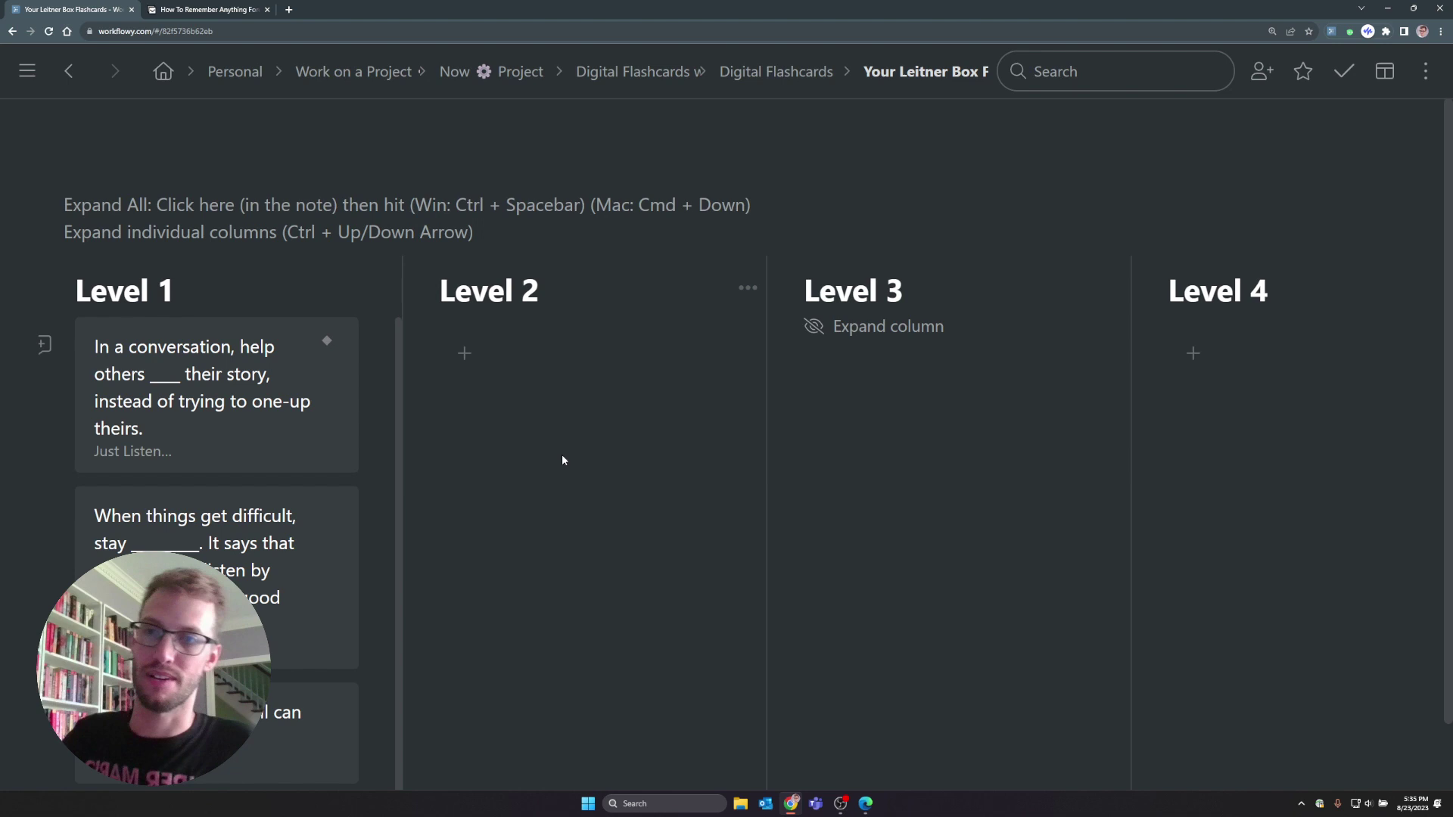
{"action": "key", "text": "ctrl+Tab"}
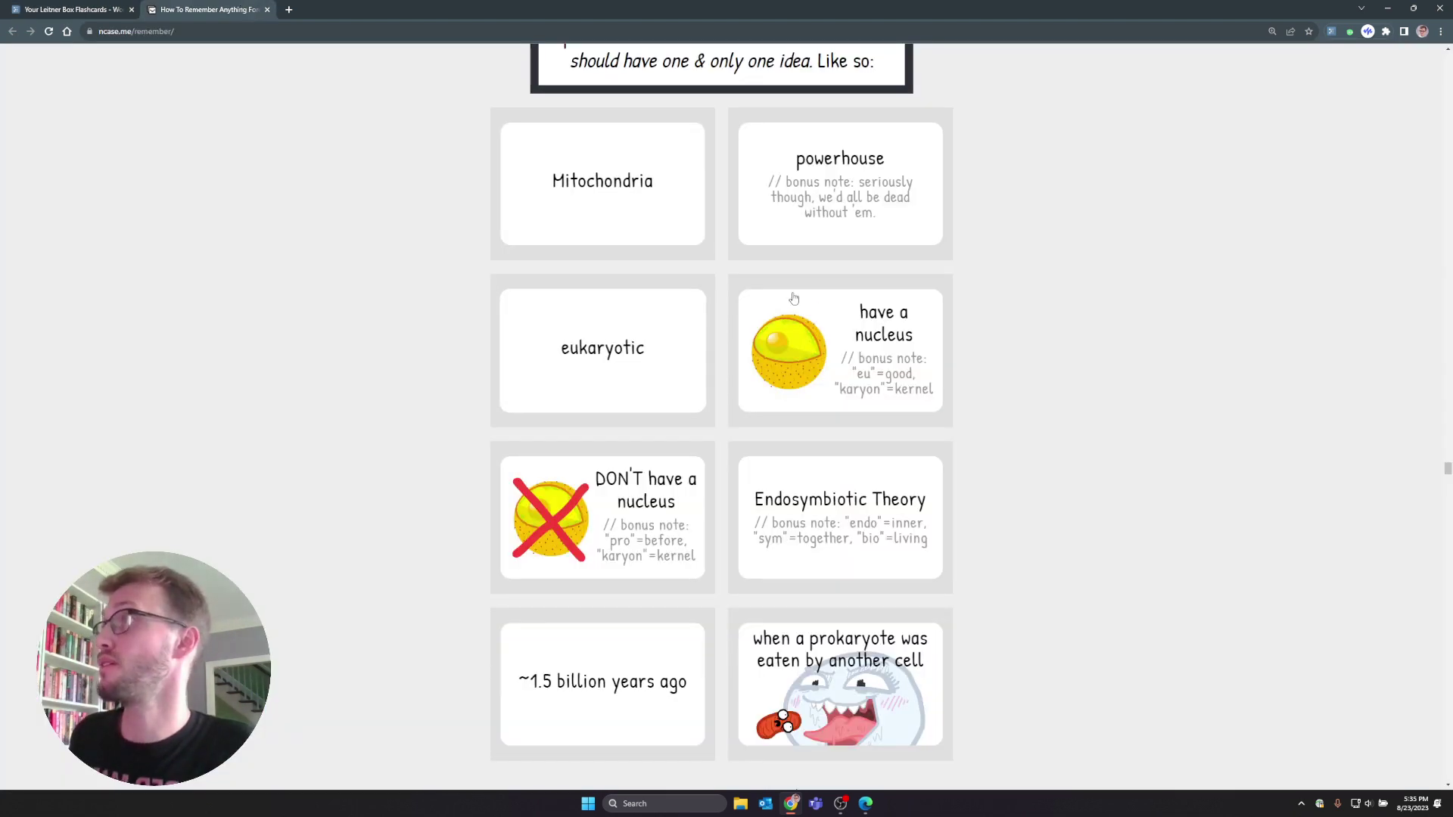
{"action": "scroll", "coordinate": [643, 237], "scroll_direction": "up", "scroll_amount": 2}
{"action": "left_click", "coordinate": [666, 325]}
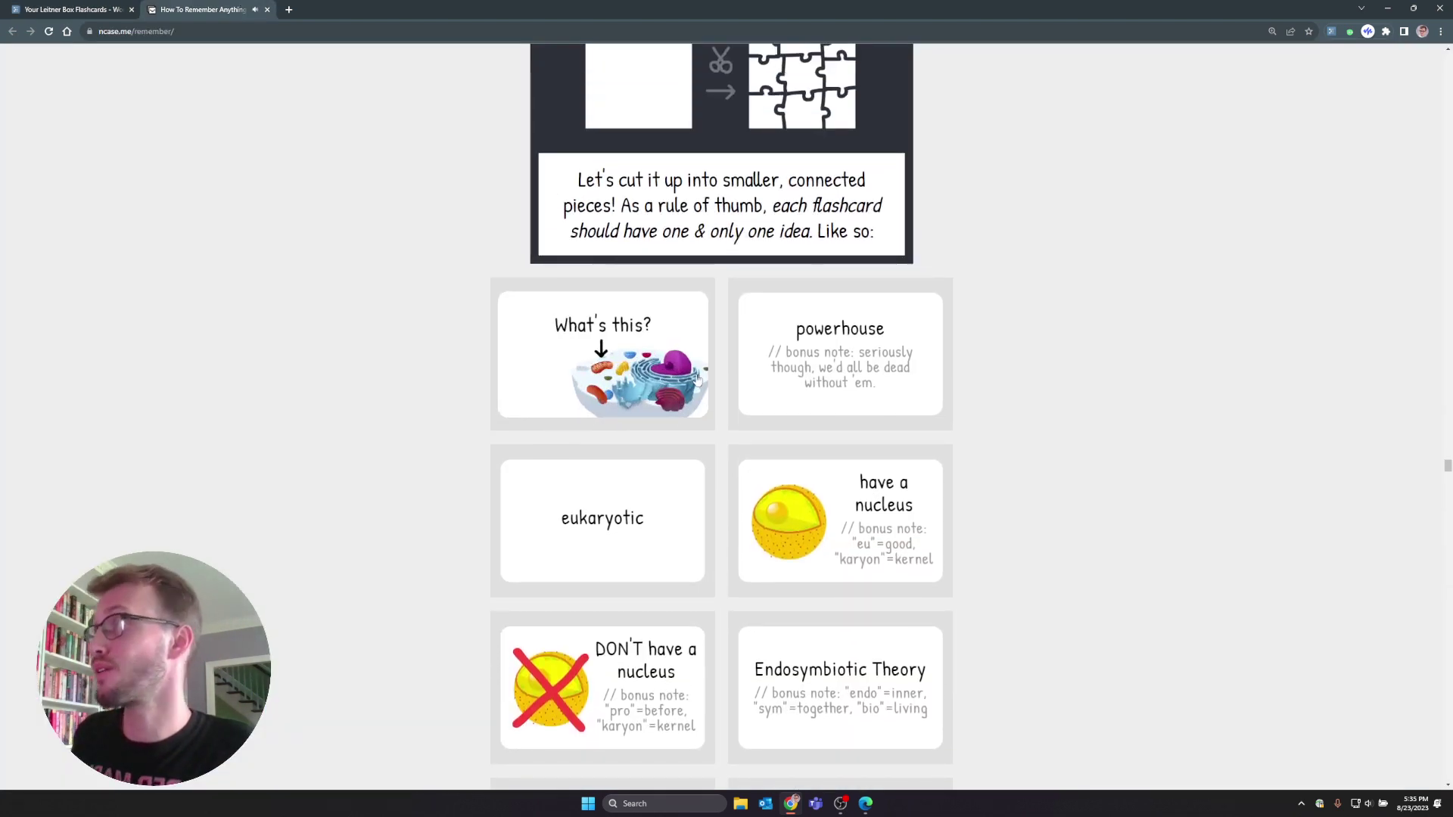
{"action": "scroll", "coordinate": [697, 379], "scroll_direction": "up", "scroll_amount": 2}
{"action": "scroll", "coordinate": [643, 423], "scroll_direction": "up", "scroll_amount": 1}
{"action": "scroll", "coordinate": [603, 450], "scroll_direction": "down", "scroll_amount": 2}
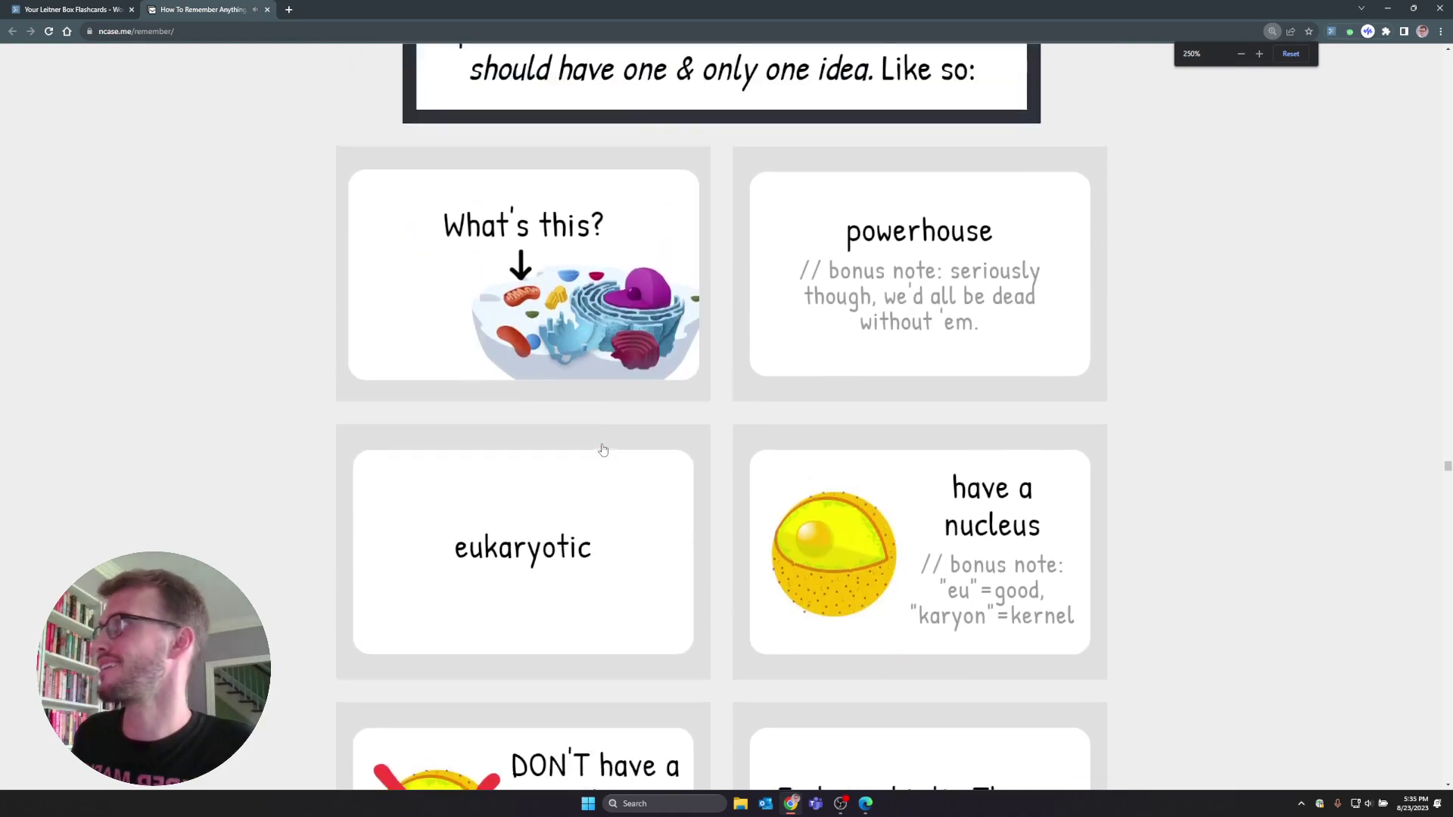
{"action": "scroll", "coordinate": [603, 449], "scroll_direction": "up", "scroll_amount": 1}
{"action": "key", "text": "super+shift+s"}
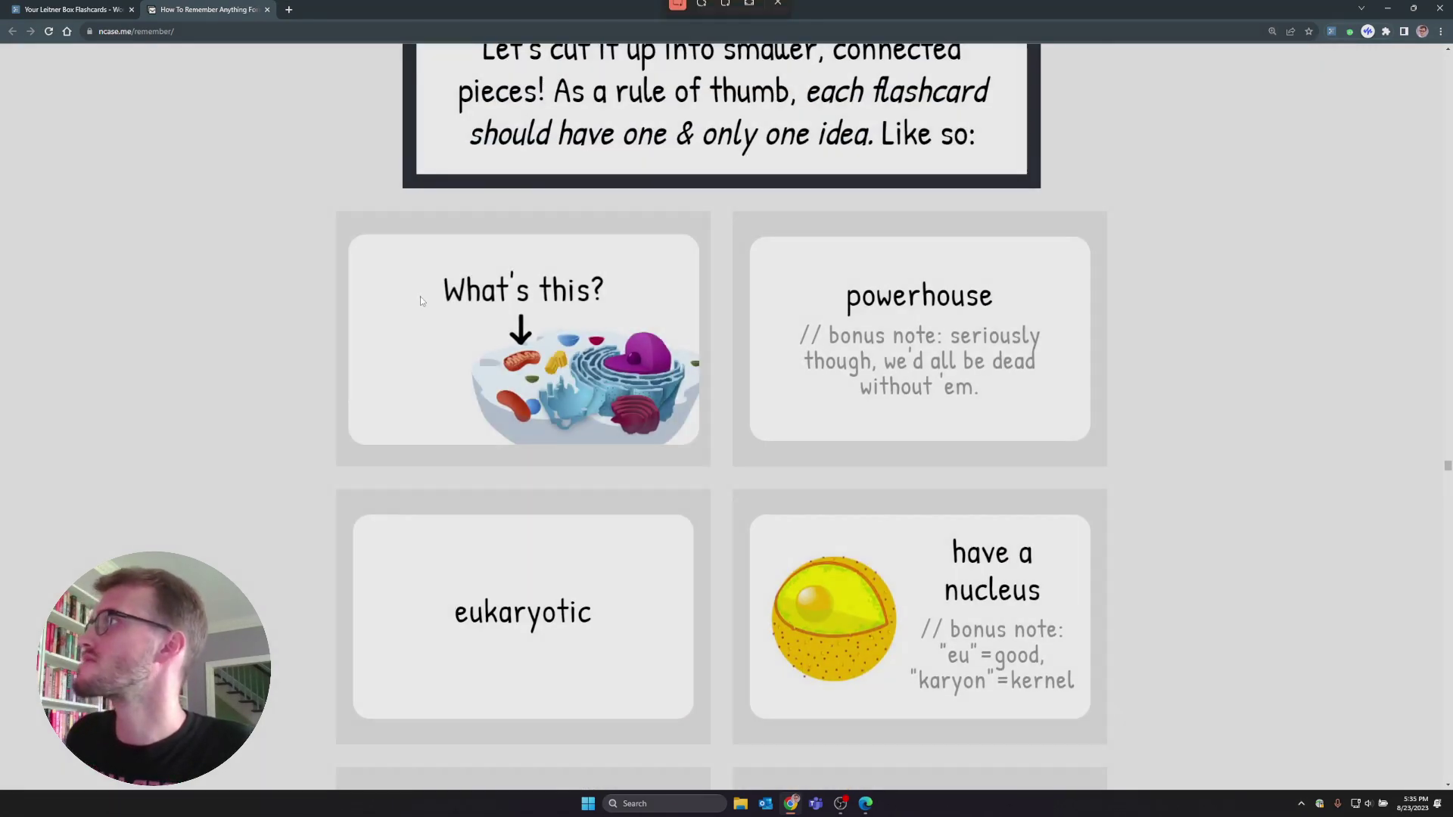
{"action": "left_click_drag", "start_coordinate": [438, 316], "coordinate": [684, 434]}
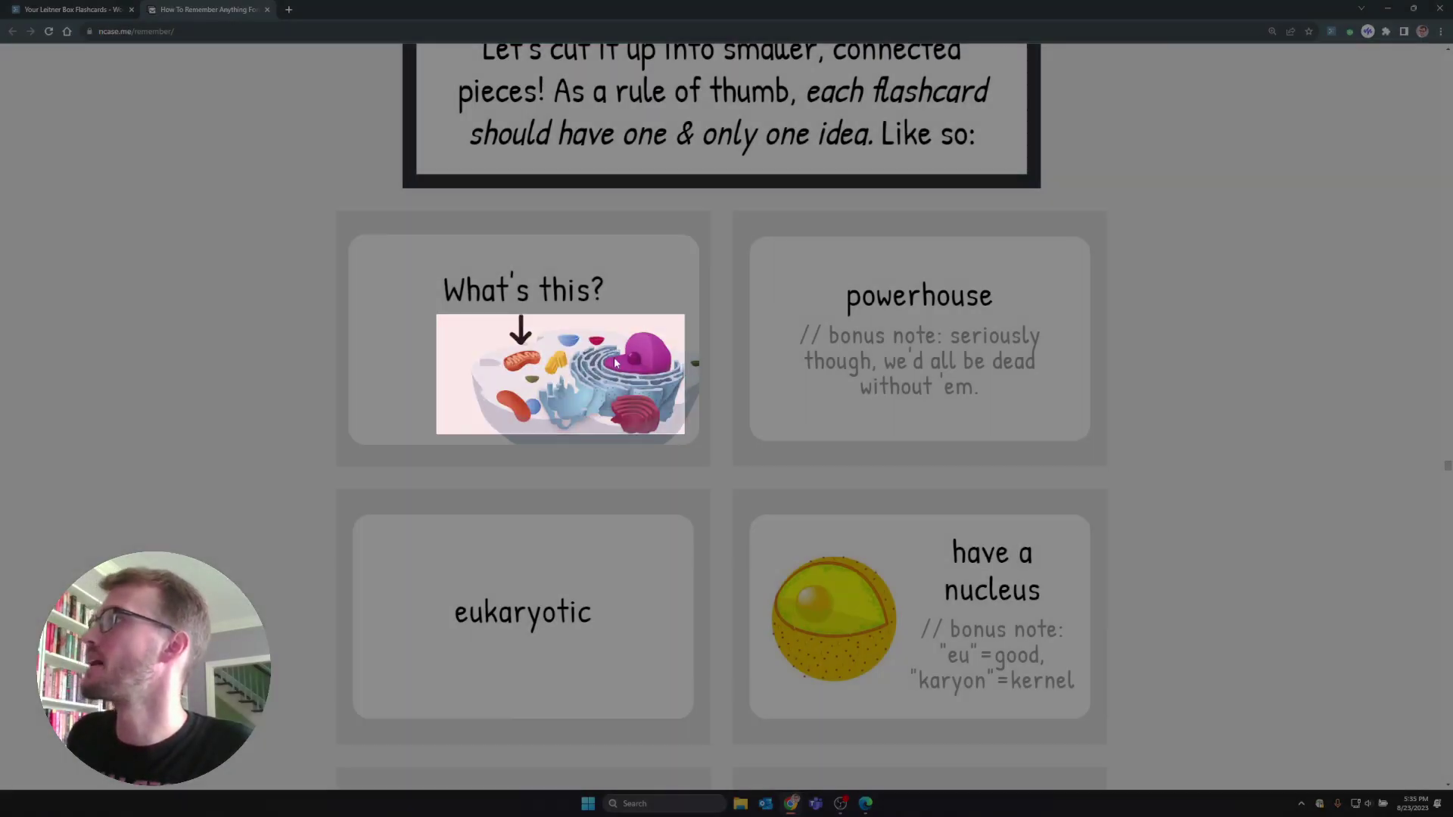
{"action": "left_click", "coordinate": [72, 9]}
Step: Create a Level 2 card 'What's This?' with the pasted cell diagram, a Science note and answer Mitochondria
{"action": "left_click", "coordinate": [463, 352]}
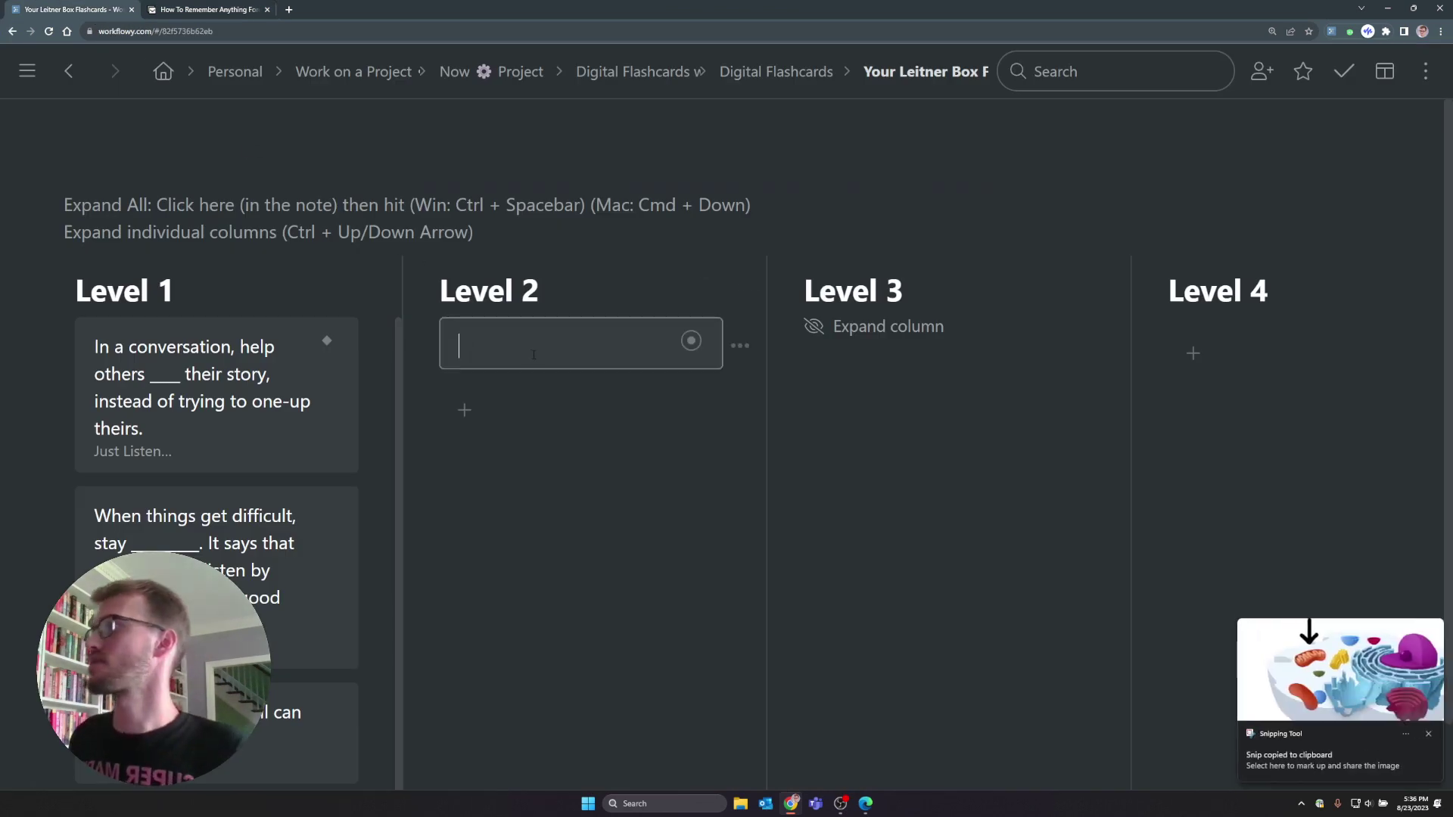
{"action": "type", "text": "What's This?"}
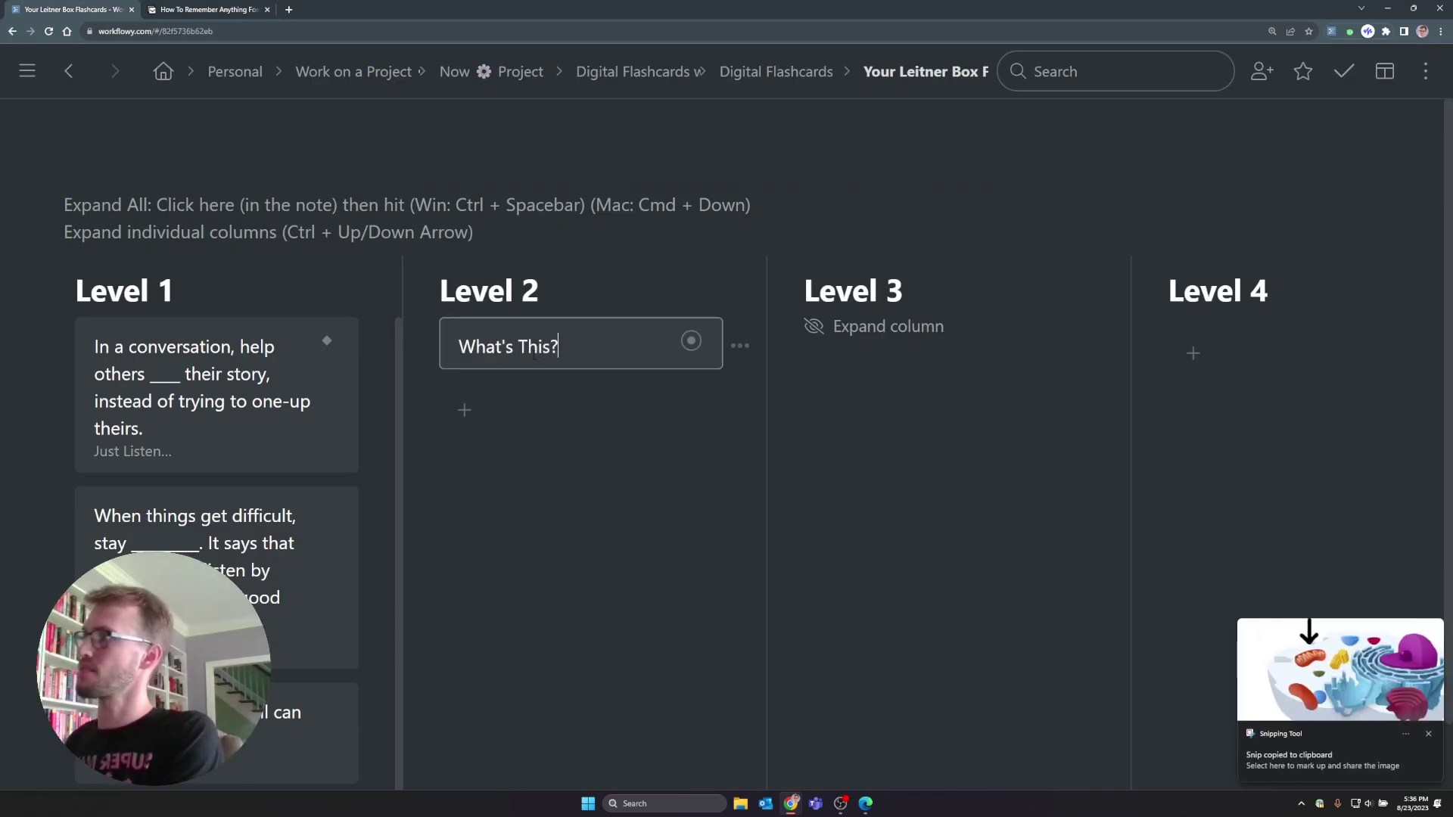
{"action": "key", "text": "ctrl+v"}
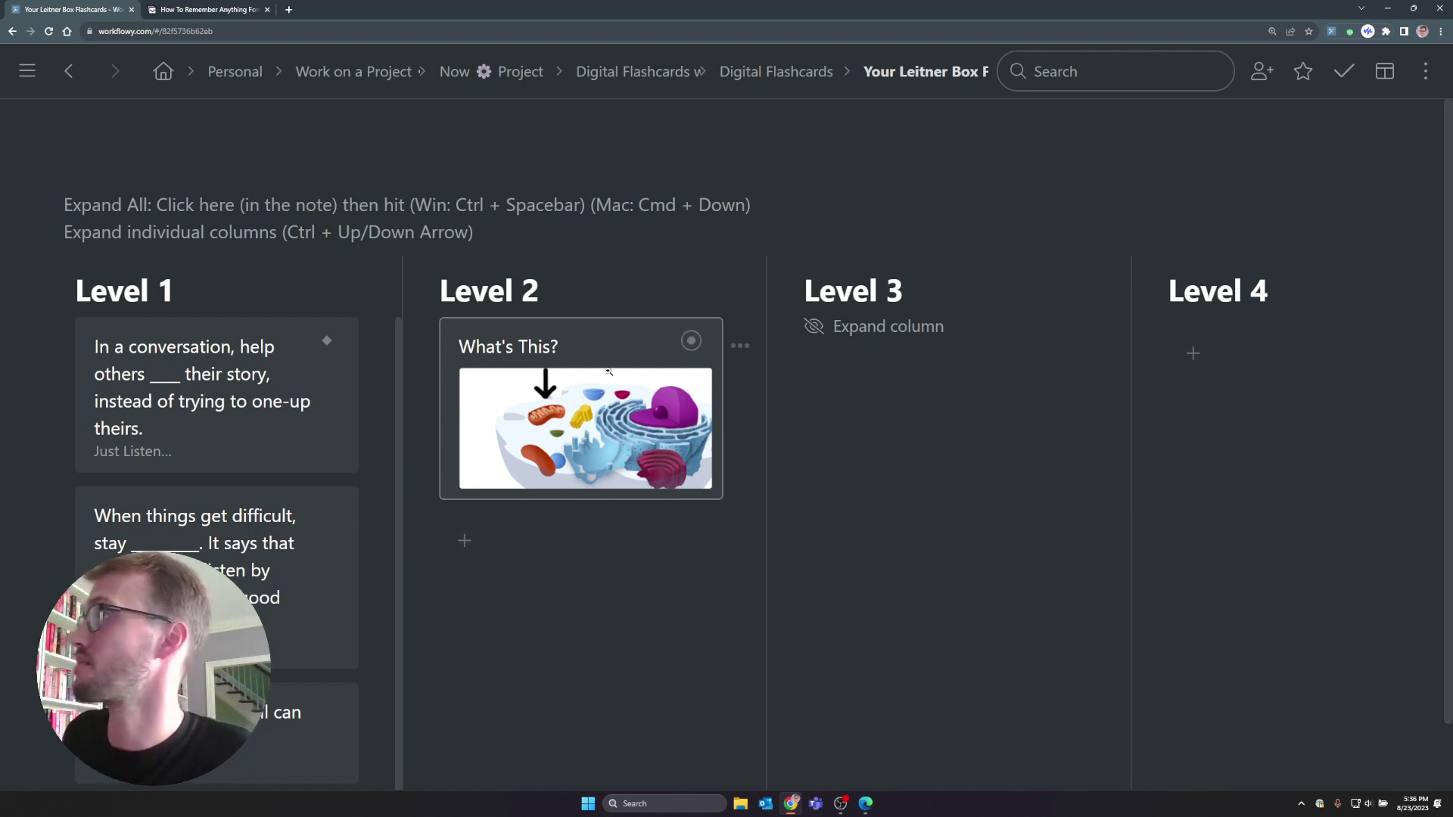
{"action": "mouse_move", "coordinate": [558, 473]}
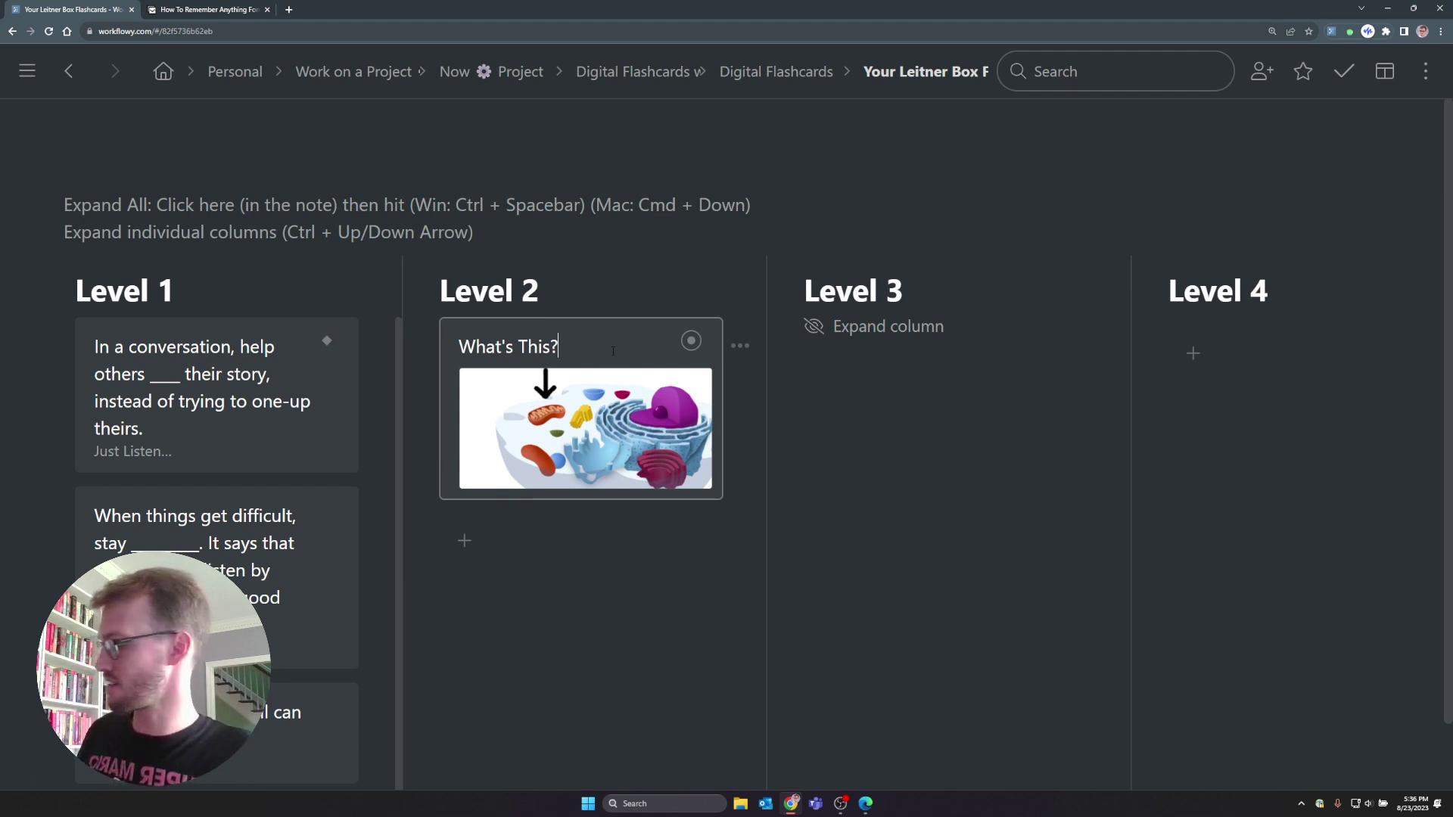
{"action": "key", "text": "shift+Return"}
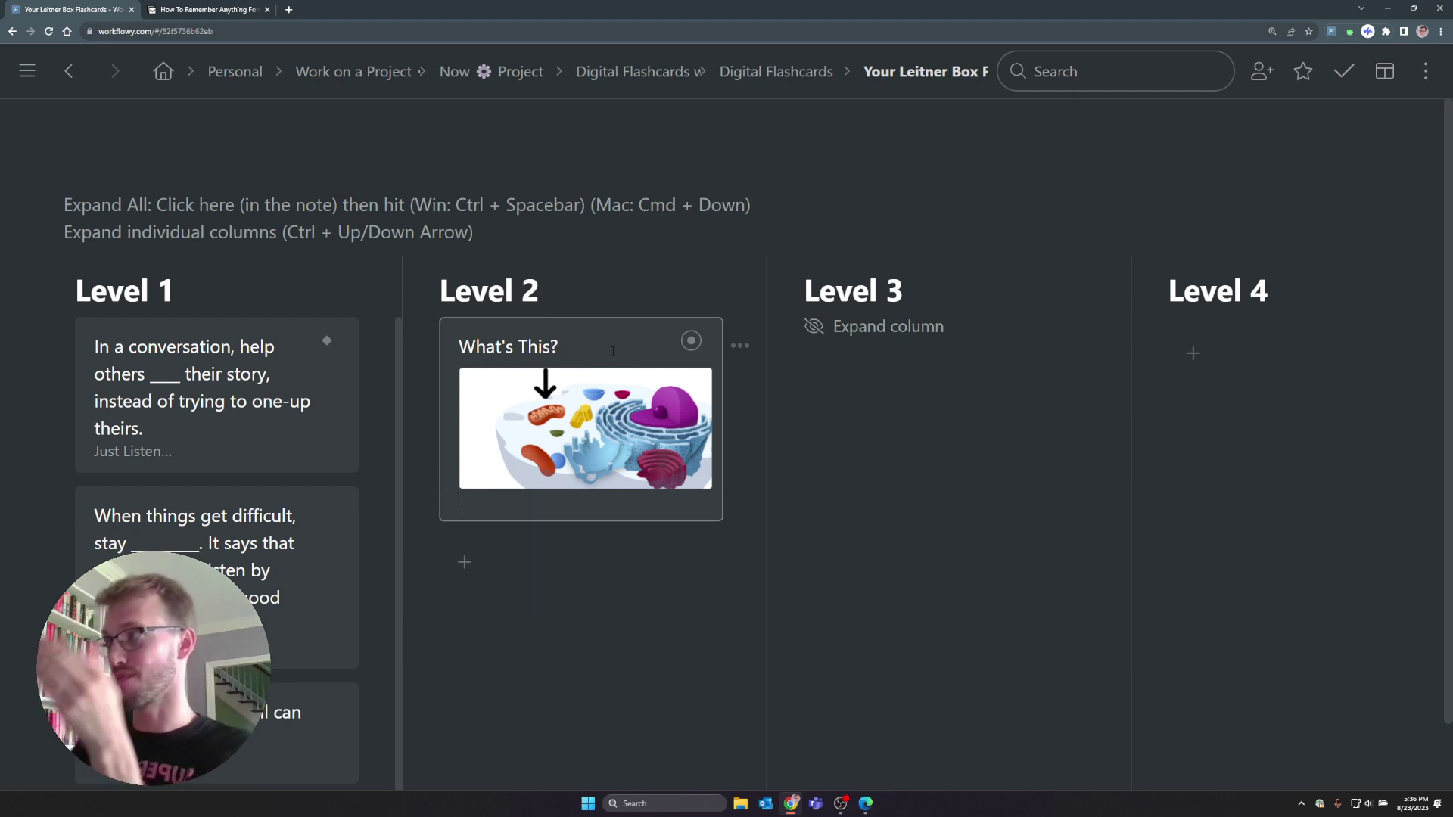
{"action": "type", "text": "Sci"}
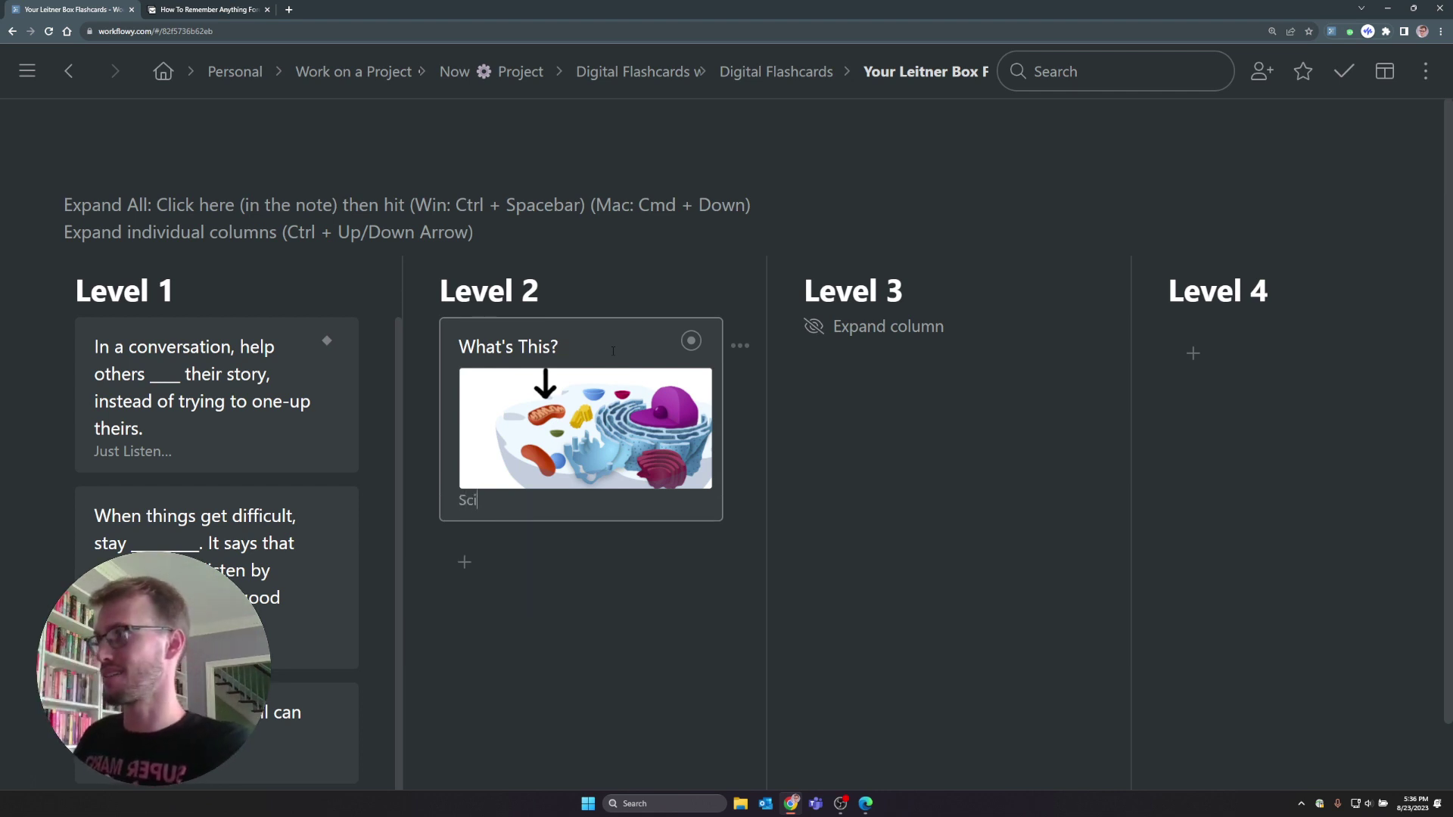
{"action": "type", "text": "ence"}
{"action": "key", "text": "Return"}
{"action": "type", "text": "mito"}
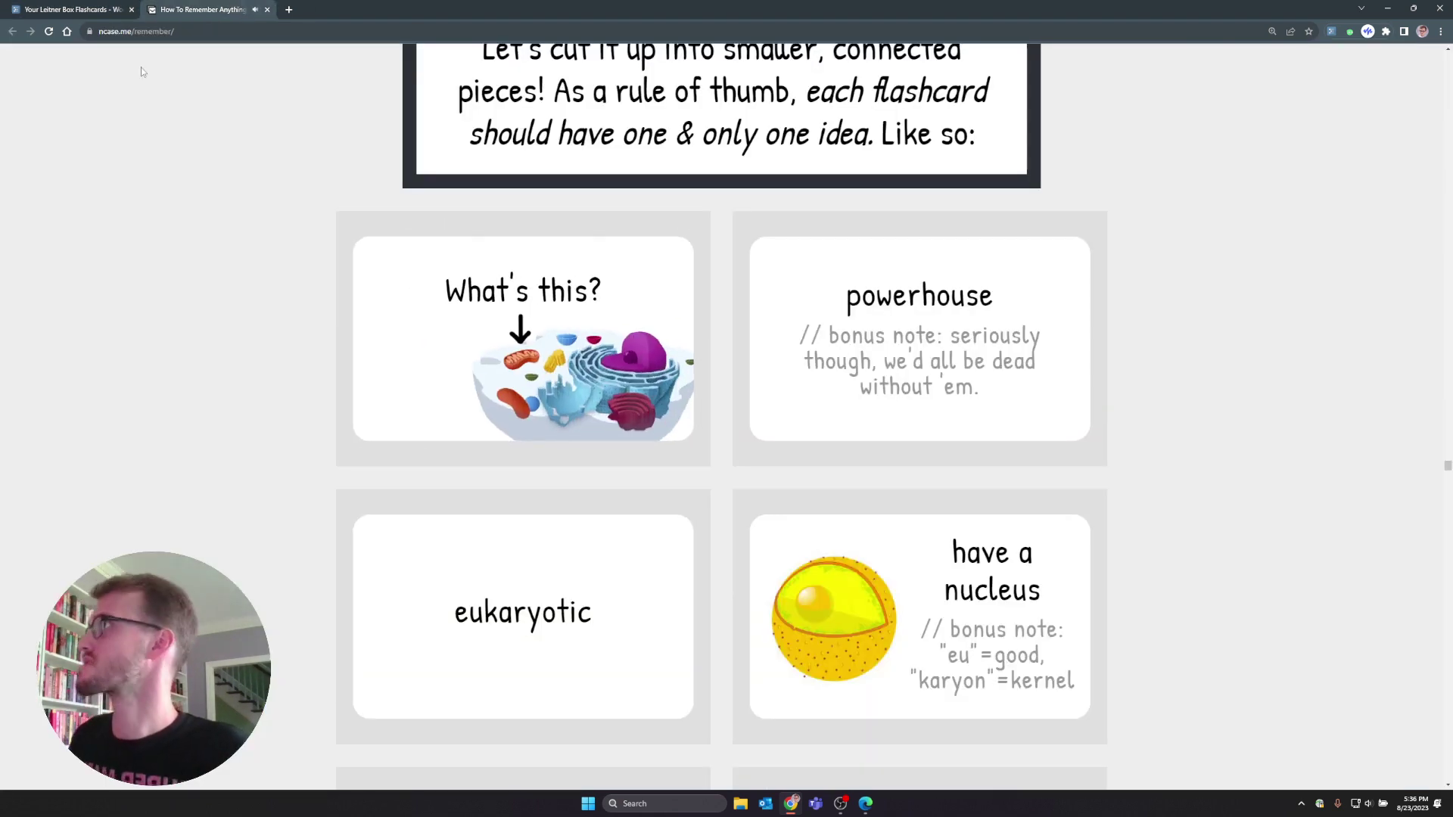
{"action": "type", "text": "Mitochondria"}
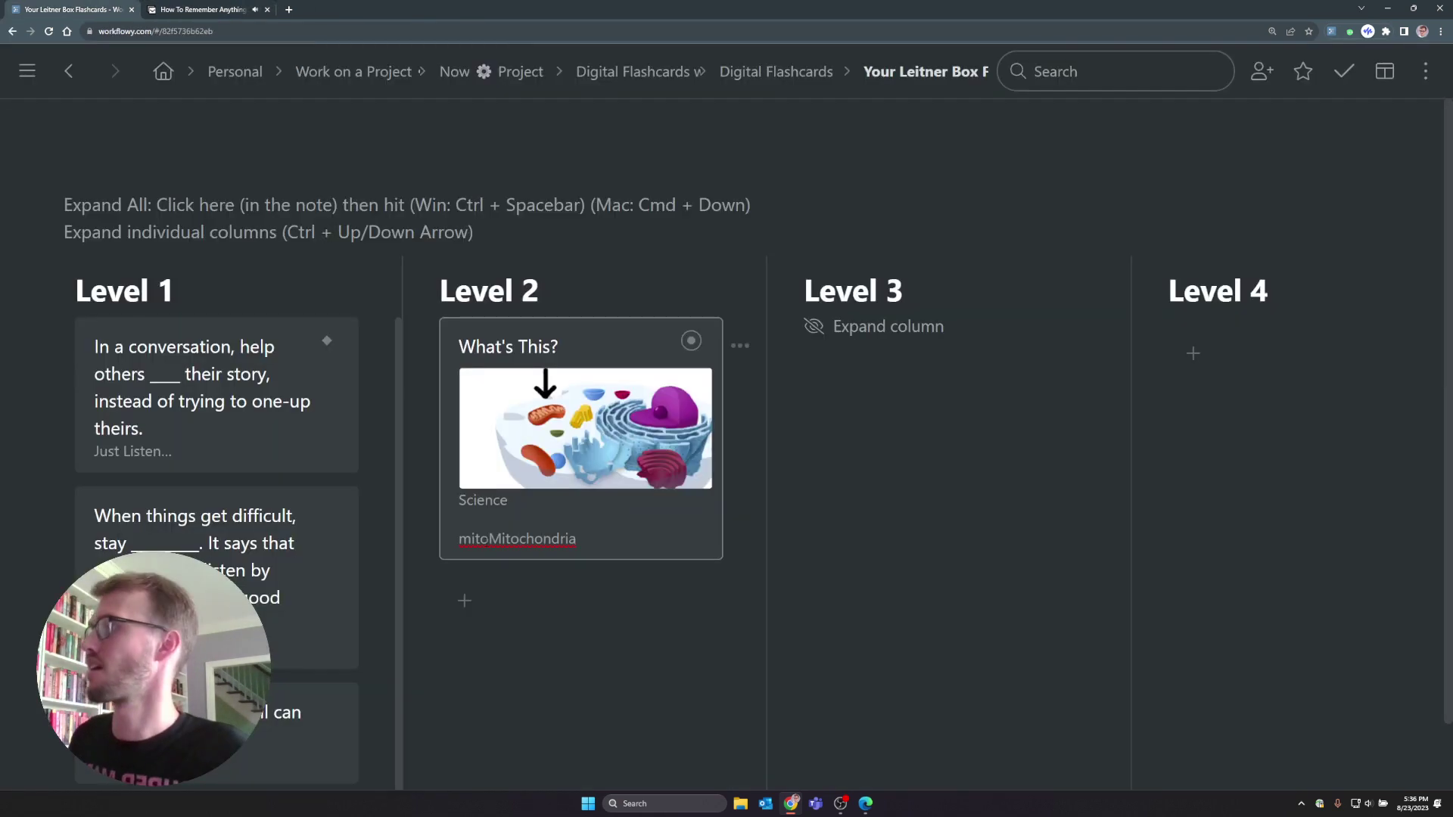
{"action": "key", "text": "Home"}
{"action": "key", "text": "shift+Right"}
{"action": "key", "text": "shift+Right"}
{"action": "key", "text": "shift+Right"}
{"action": "key", "text": "shift+Right"}
{"action": "key", "text": "BackSpace"}
{"action": "left_click", "coordinate": [560, 639]}
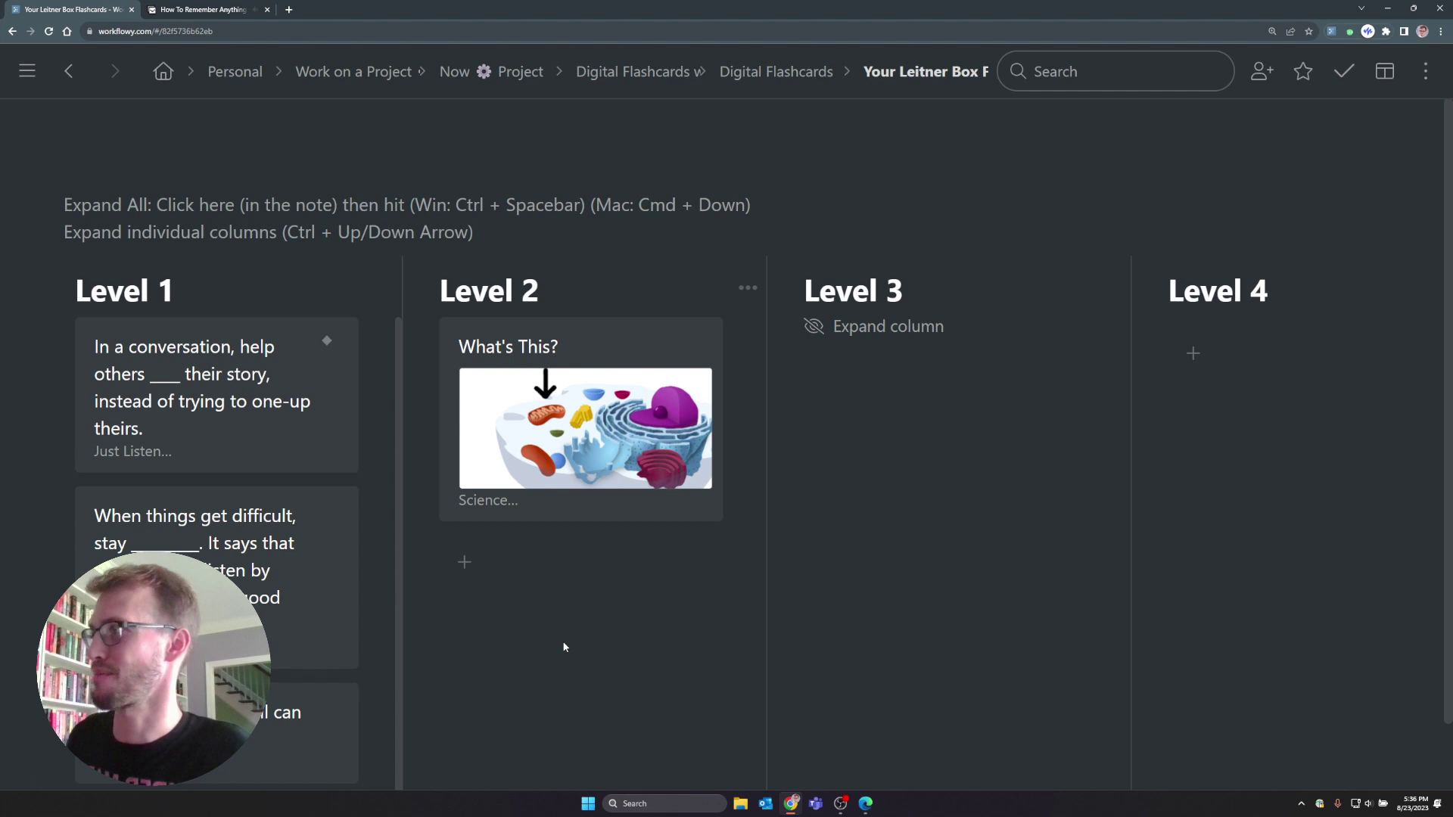
Step: Make Mitochondria bold and blue, collapse the card, and move it to the top of Level 1
{"action": "left_click", "coordinate": [580, 501]}
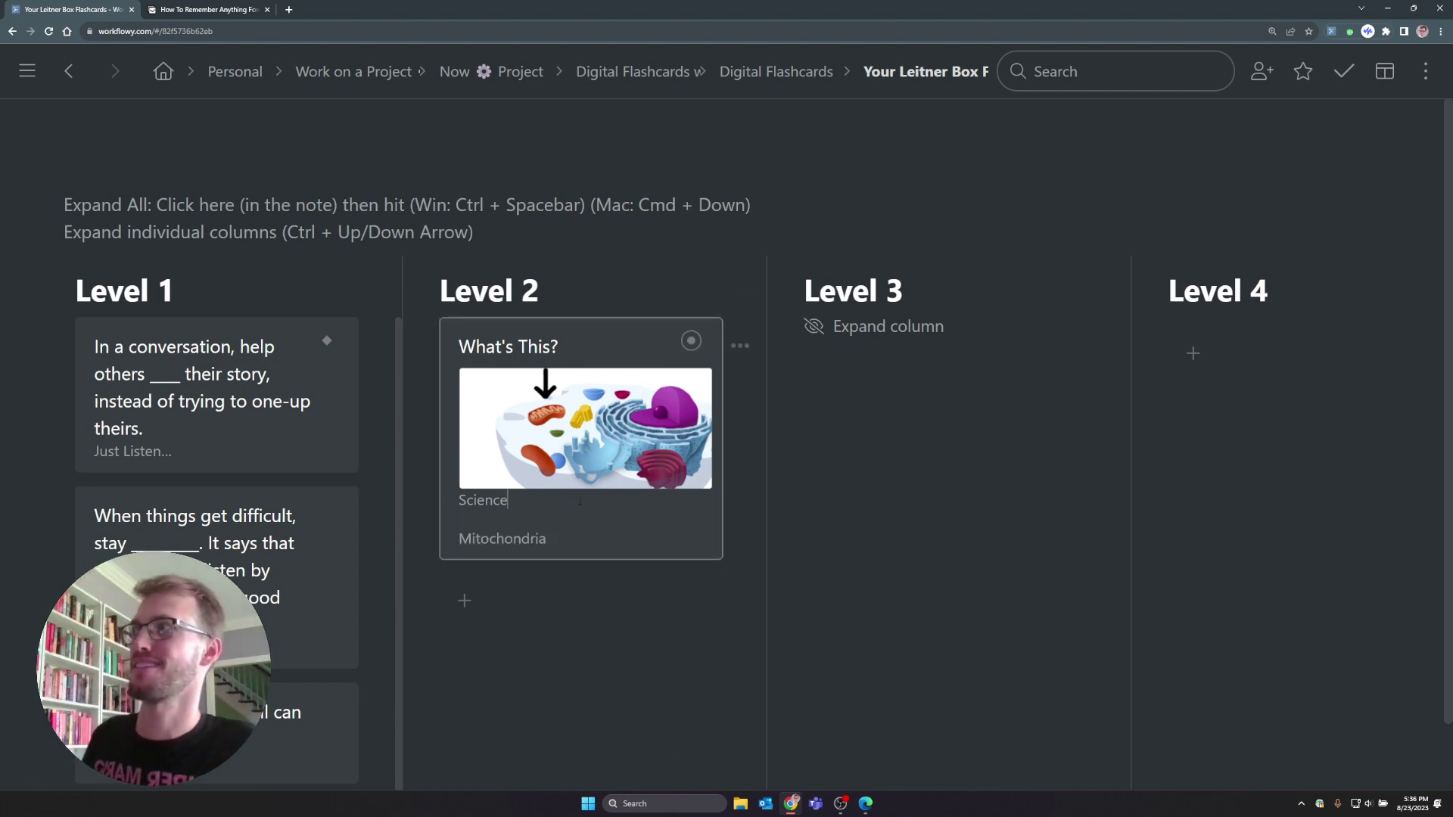
{"action": "left_click_drag", "start_coordinate": [547, 539], "coordinate": [458, 539]}
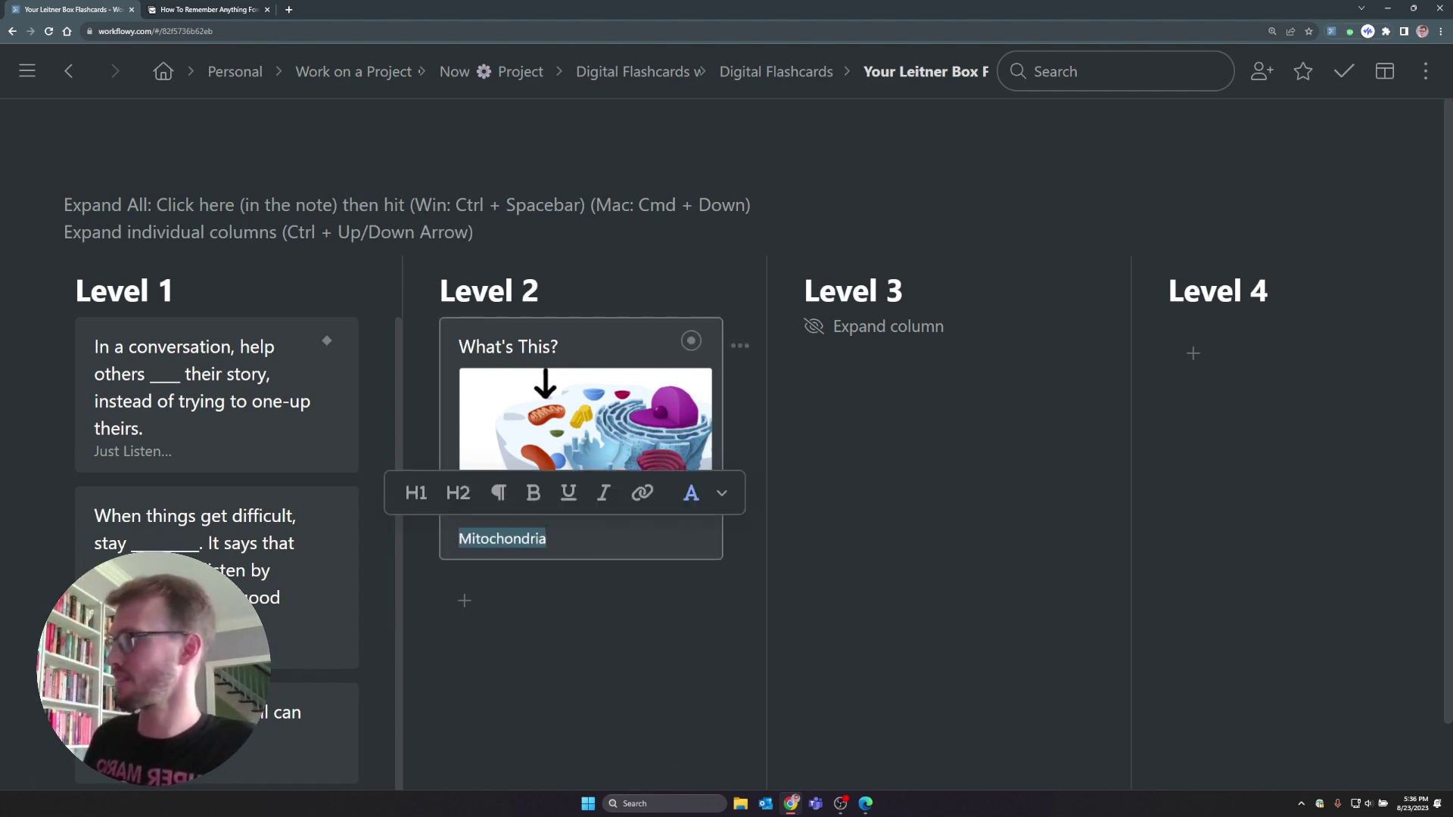
{"action": "left_click", "coordinate": [533, 493]}
{"action": "left_click_drag", "start_coordinate": [554, 539], "coordinate": [459, 539]}
{"action": "left_click", "coordinate": [694, 493]}
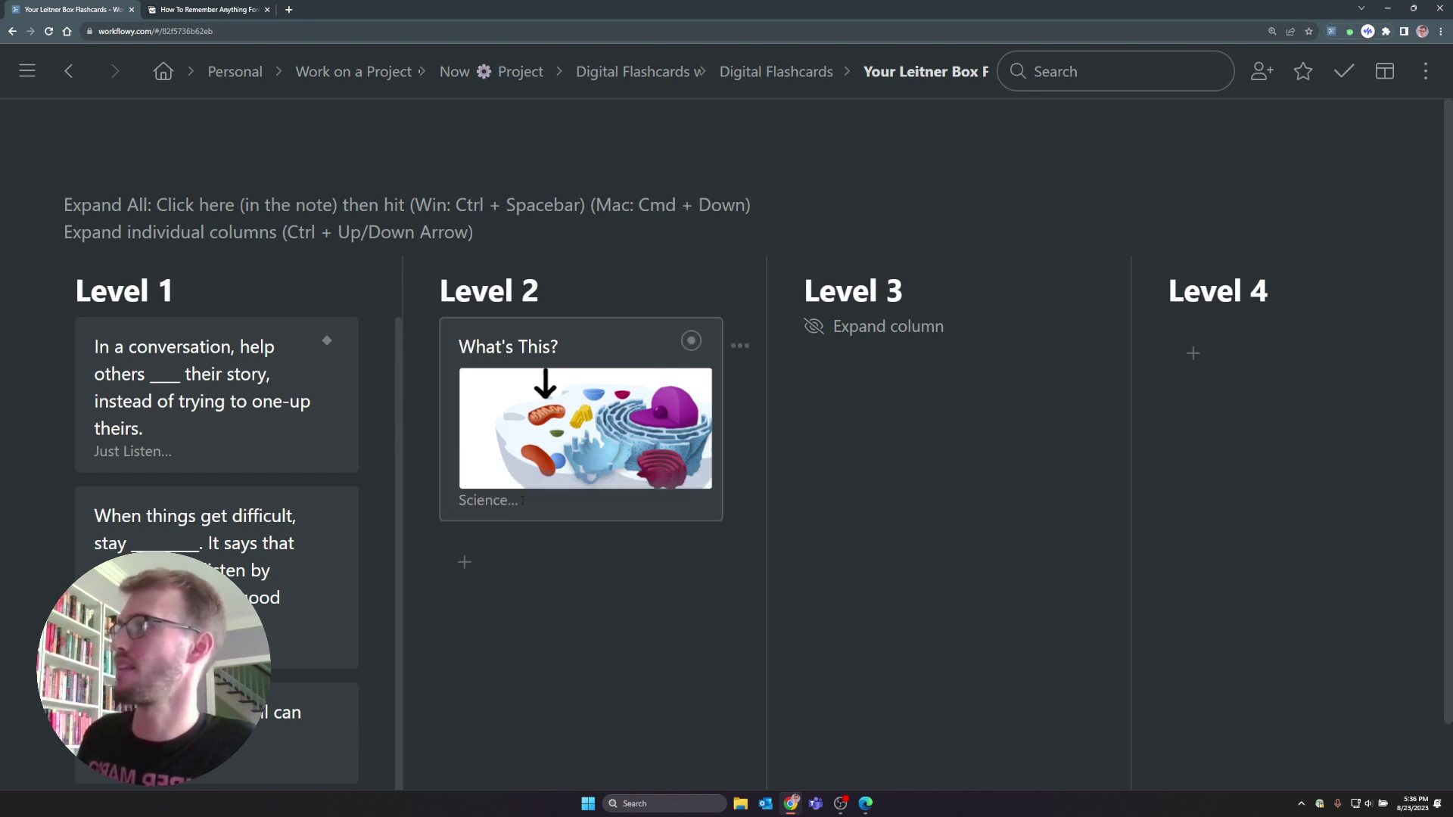
{"action": "left_click", "coordinate": [691, 342]}
{"action": "left_click_drag", "start_coordinate": [282, 356], "coordinate": [282, 345]}
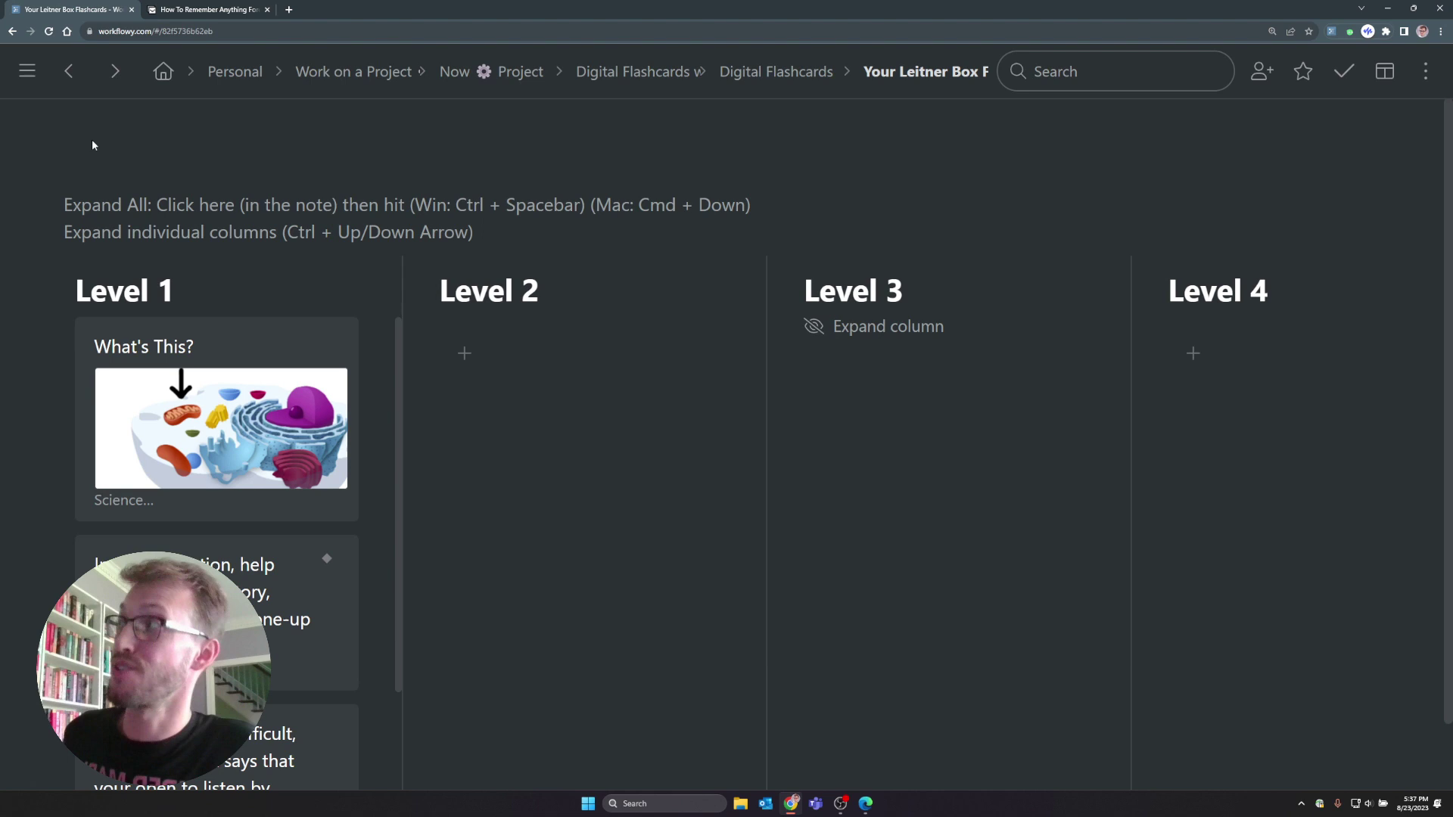
Step: Open the starred Make Time Notes page from the sidebar
{"action": "mouse_move", "coordinate": [30, 79]}
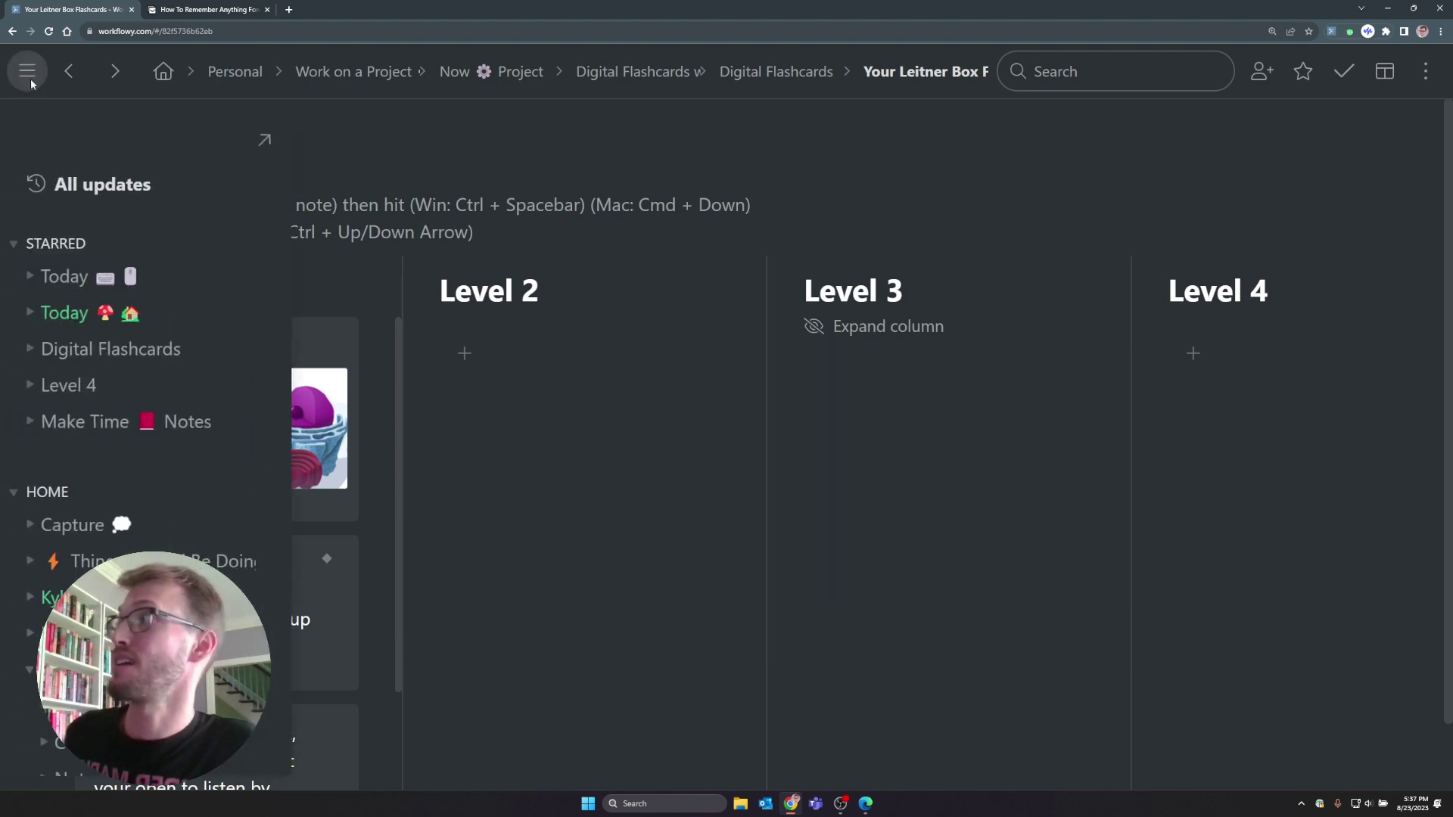
{"action": "left_click", "coordinate": [105, 424]}
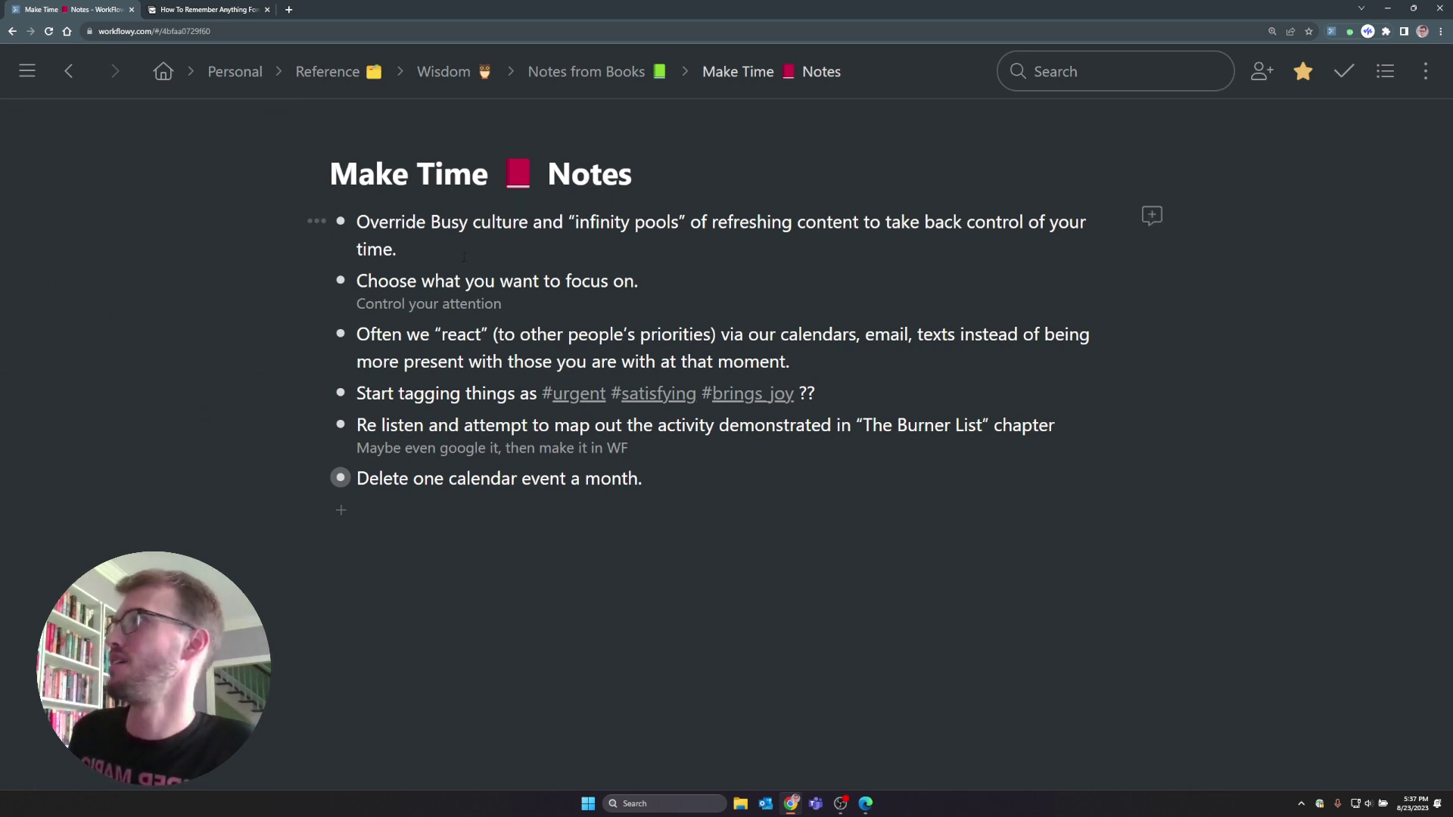
Step: Add a 'Make Time' note line under the first book-note bullet
{"action": "left_click", "coordinate": [427, 224]}
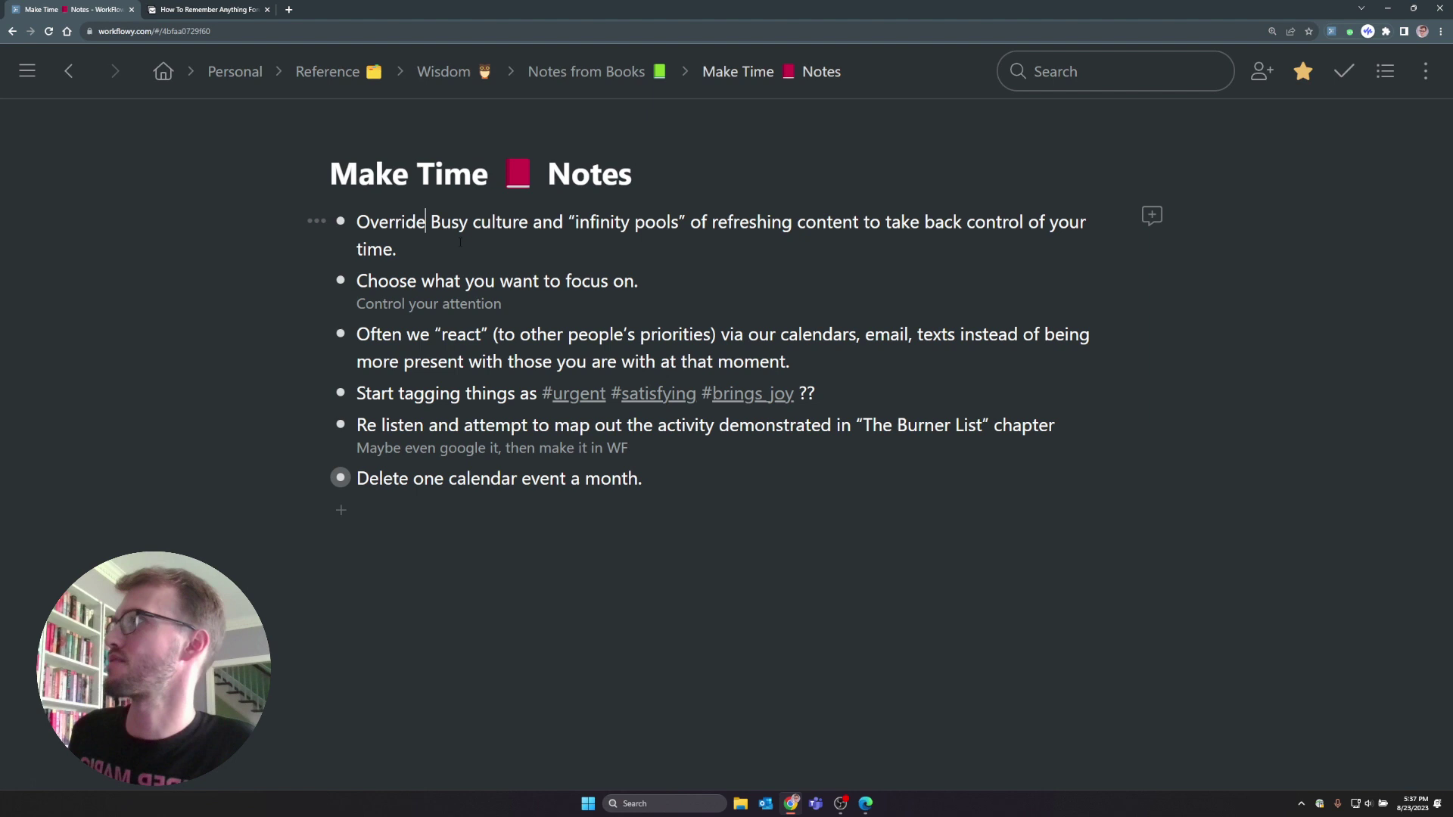
{"action": "left_click", "coordinate": [429, 244]}
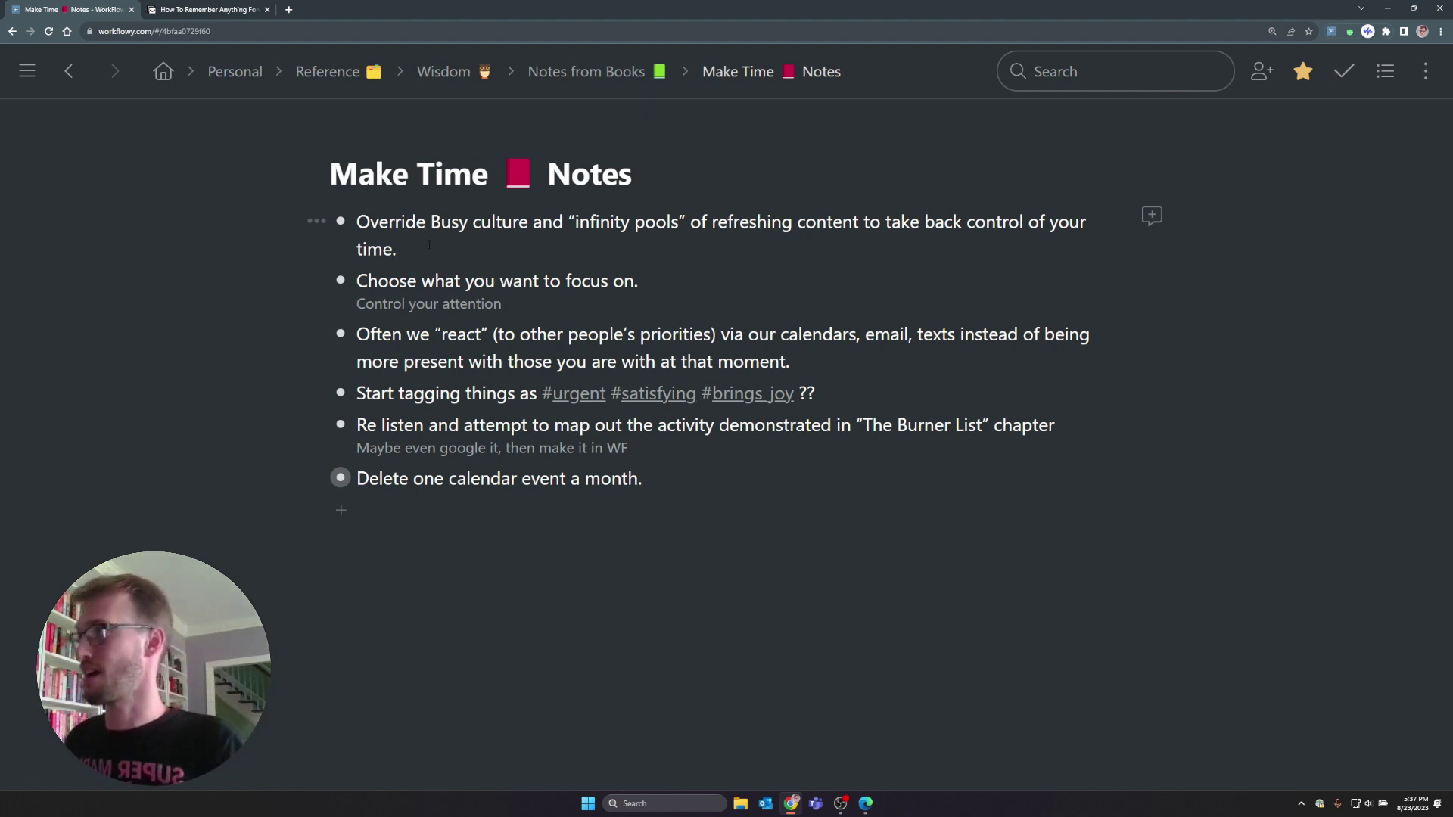
{"action": "key", "text": "shift+Return"}
{"action": "key", "text": "ctrl+z"}
{"action": "key", "text": "ctrl+c"}
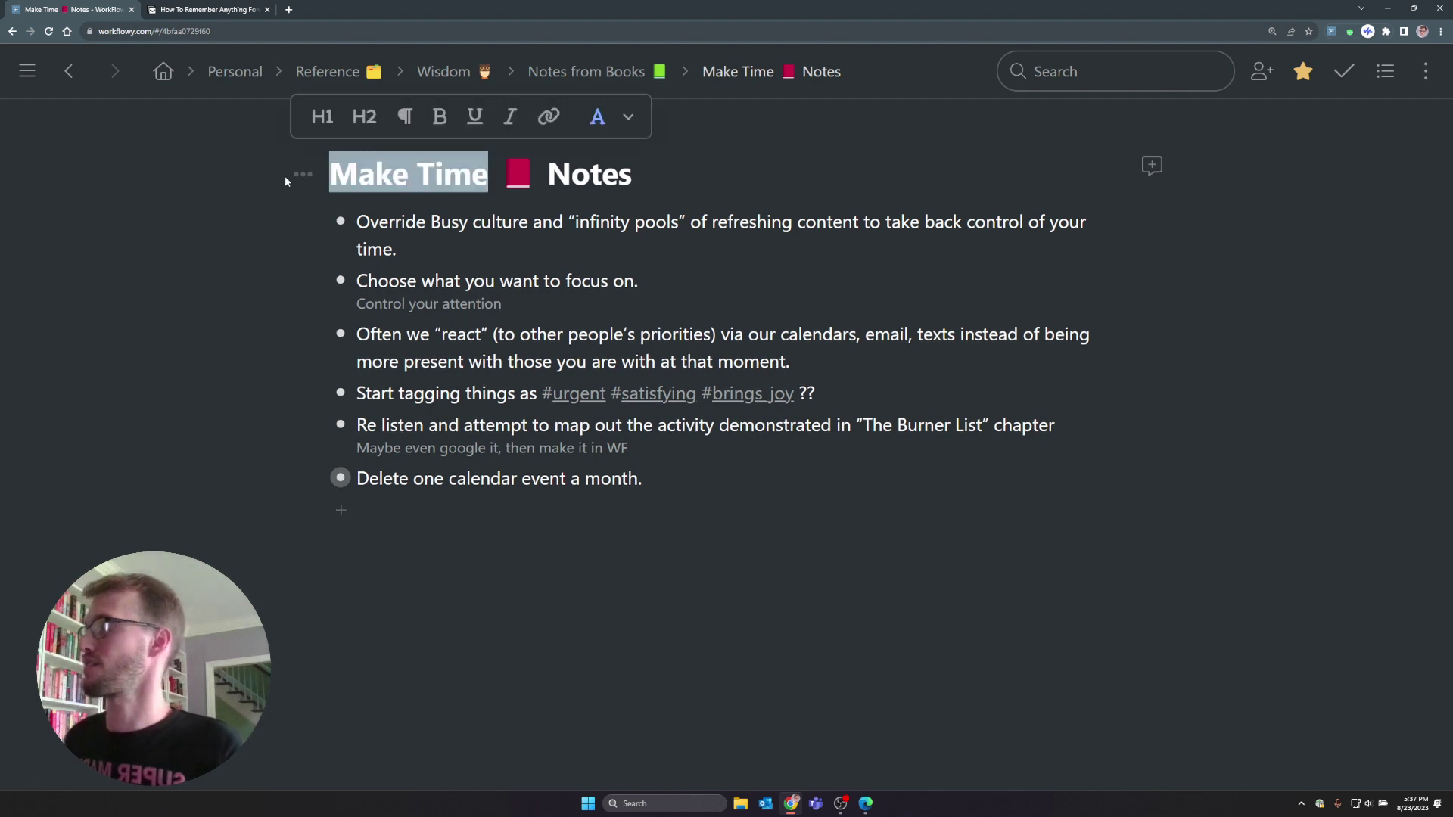
{"action": "left_click", "coordinate": [434, 255]}
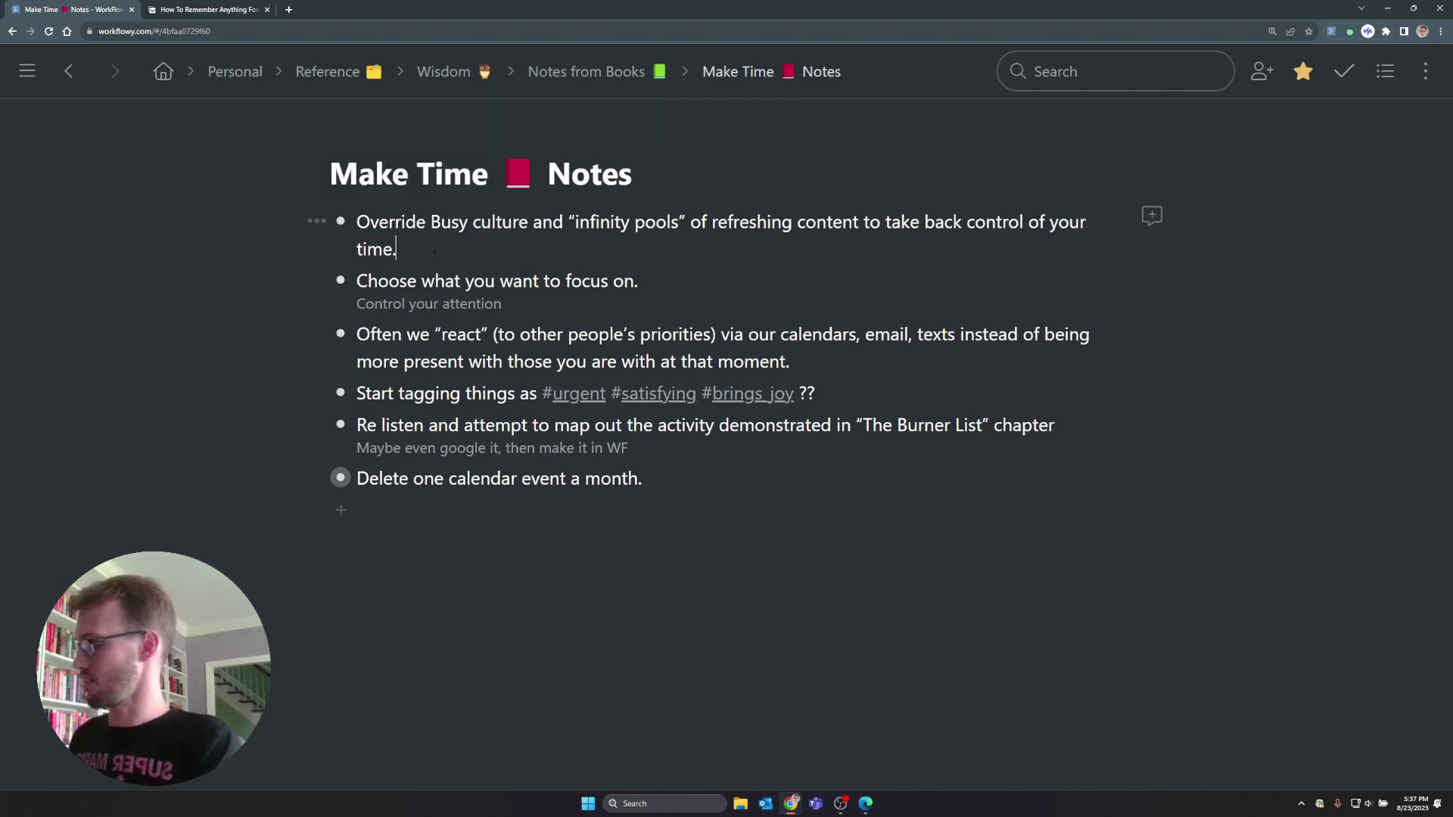
{"action": "key", "text": "shift+Return"}
{"action": "key", "text": "ctrl+v"}
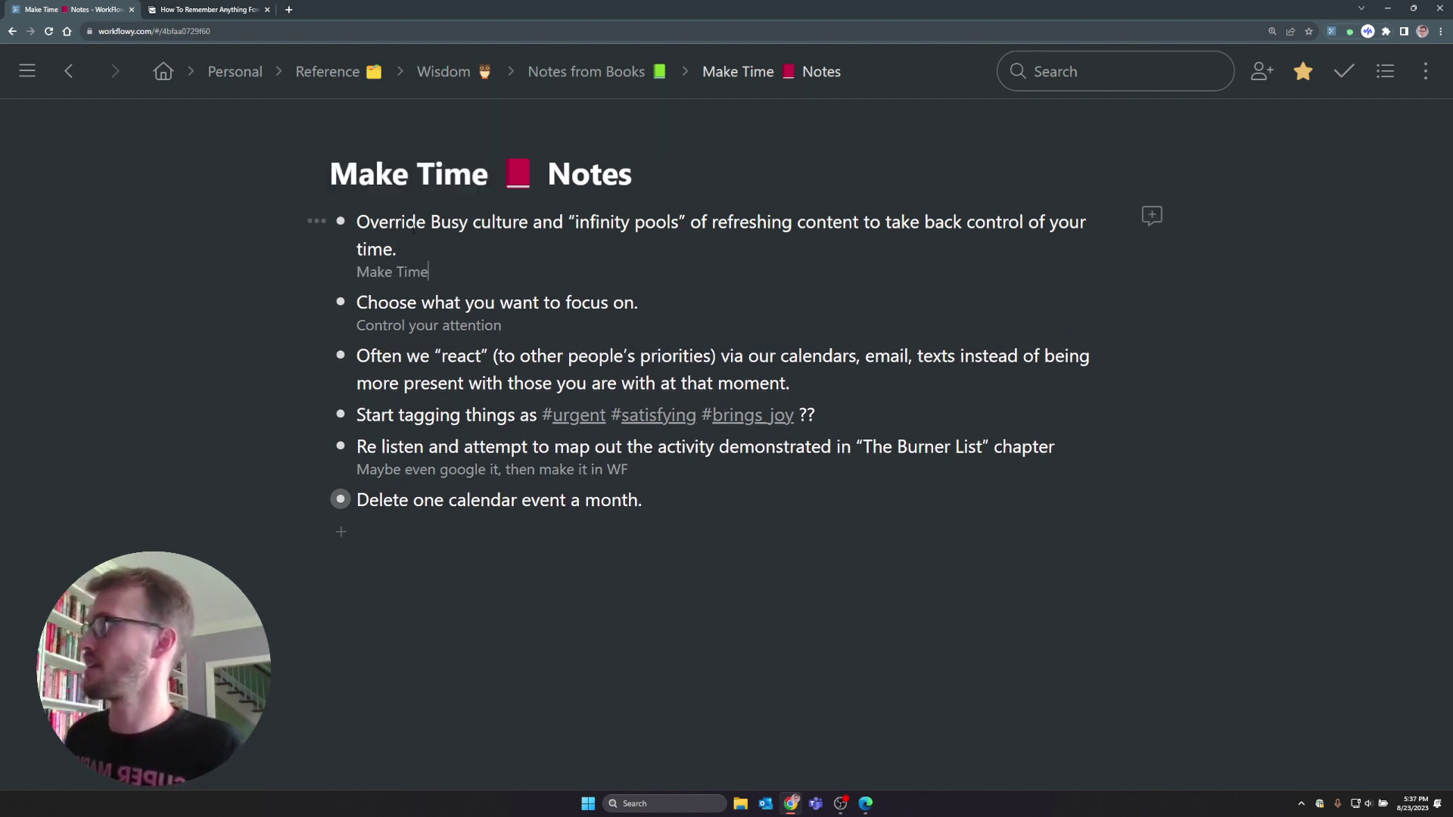
{"action": "key", "text": "Return"}
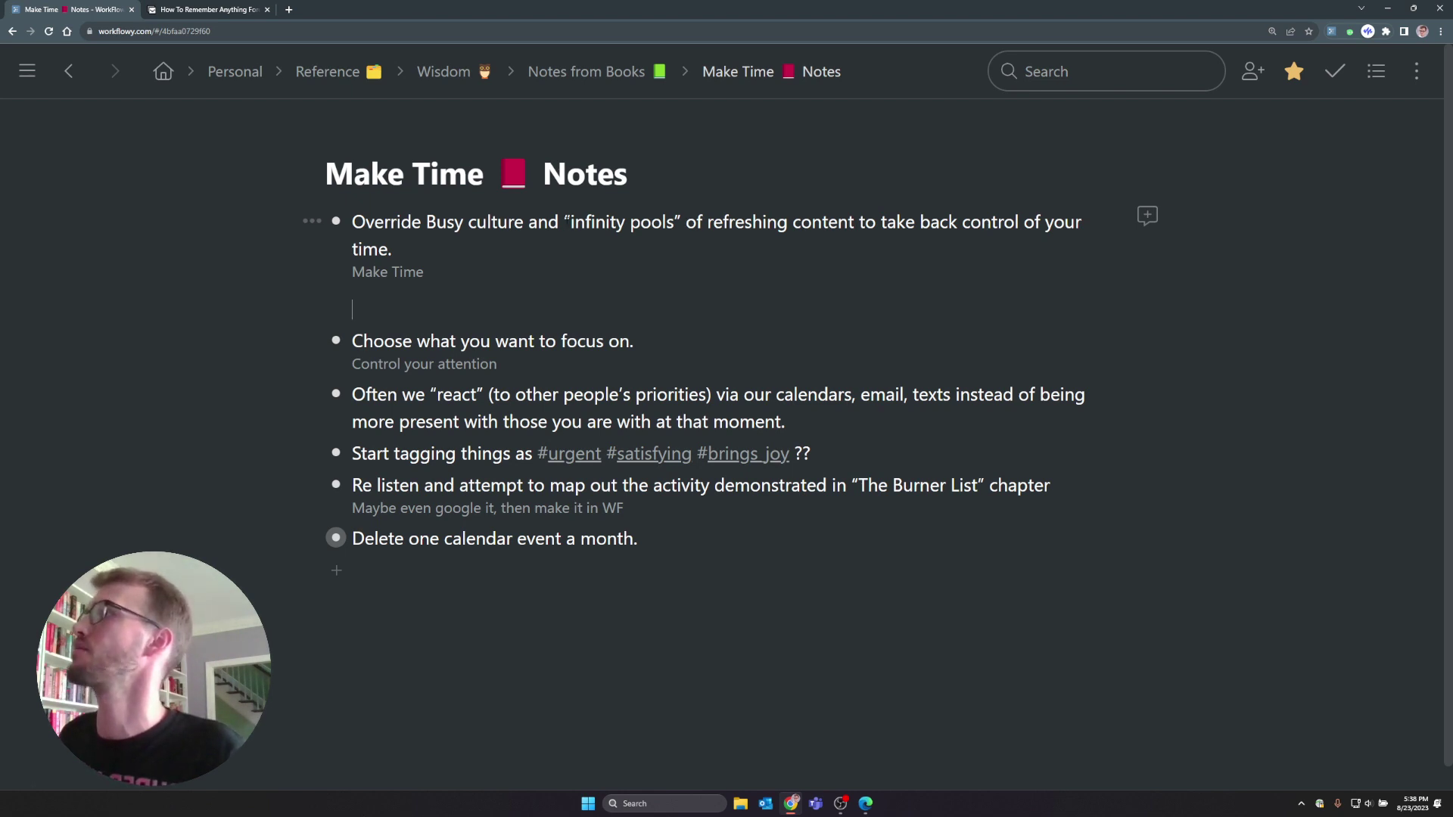
Step: Replace 'refreshing content' with '_______ _______' and add the phrase in bold to the note
{"action": "left_click", "coordinate": [756, 222]}
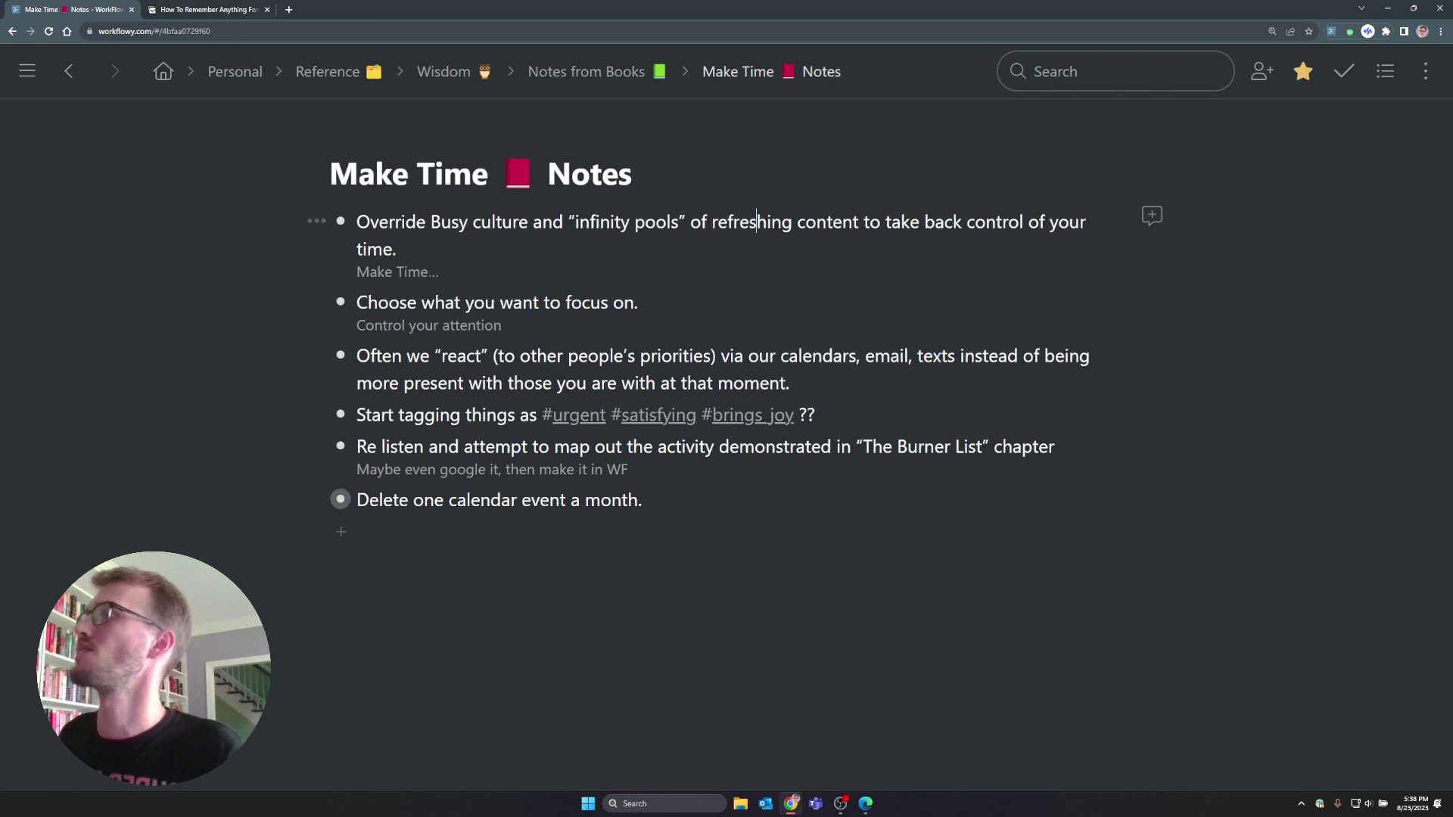
{"action": "left_click_drag", "start_coordinate": [859, 222], "coordinate": [715, 223]}
{"action": "key", "text": "ctrl+c"}
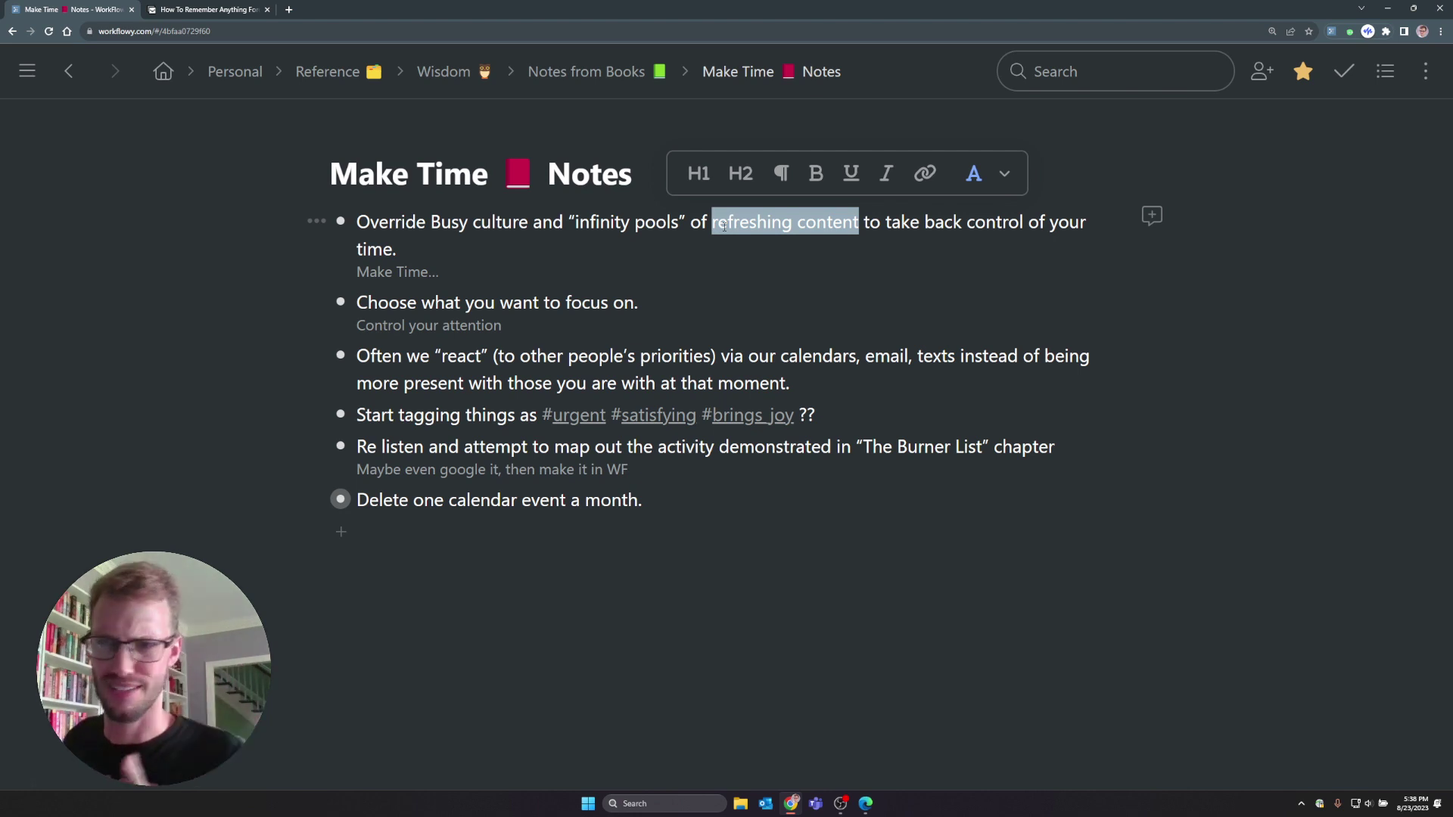
{"action": "key", "text": "BackSpace"}
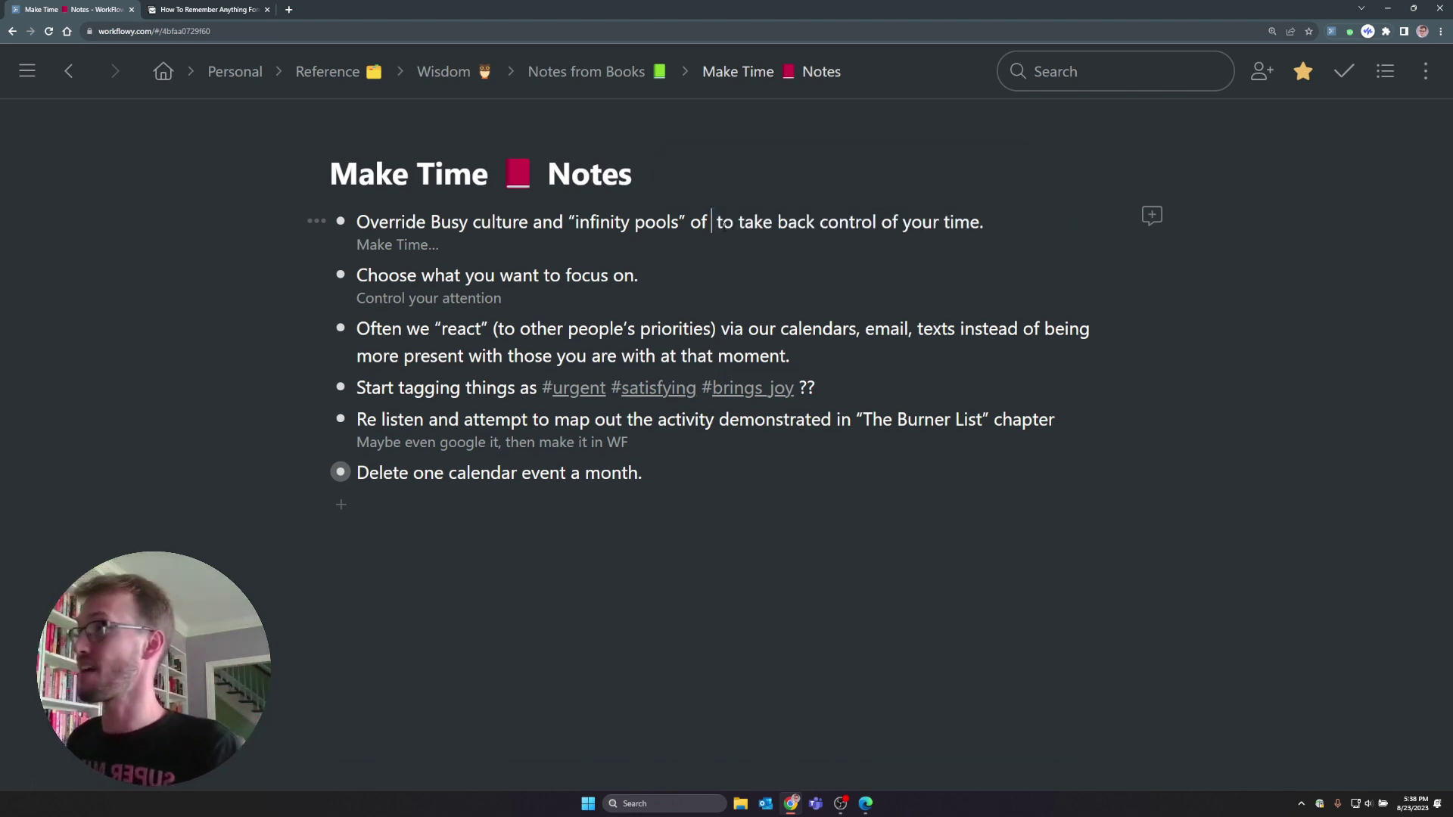
{"action": "type", "text": "_______ ___"}
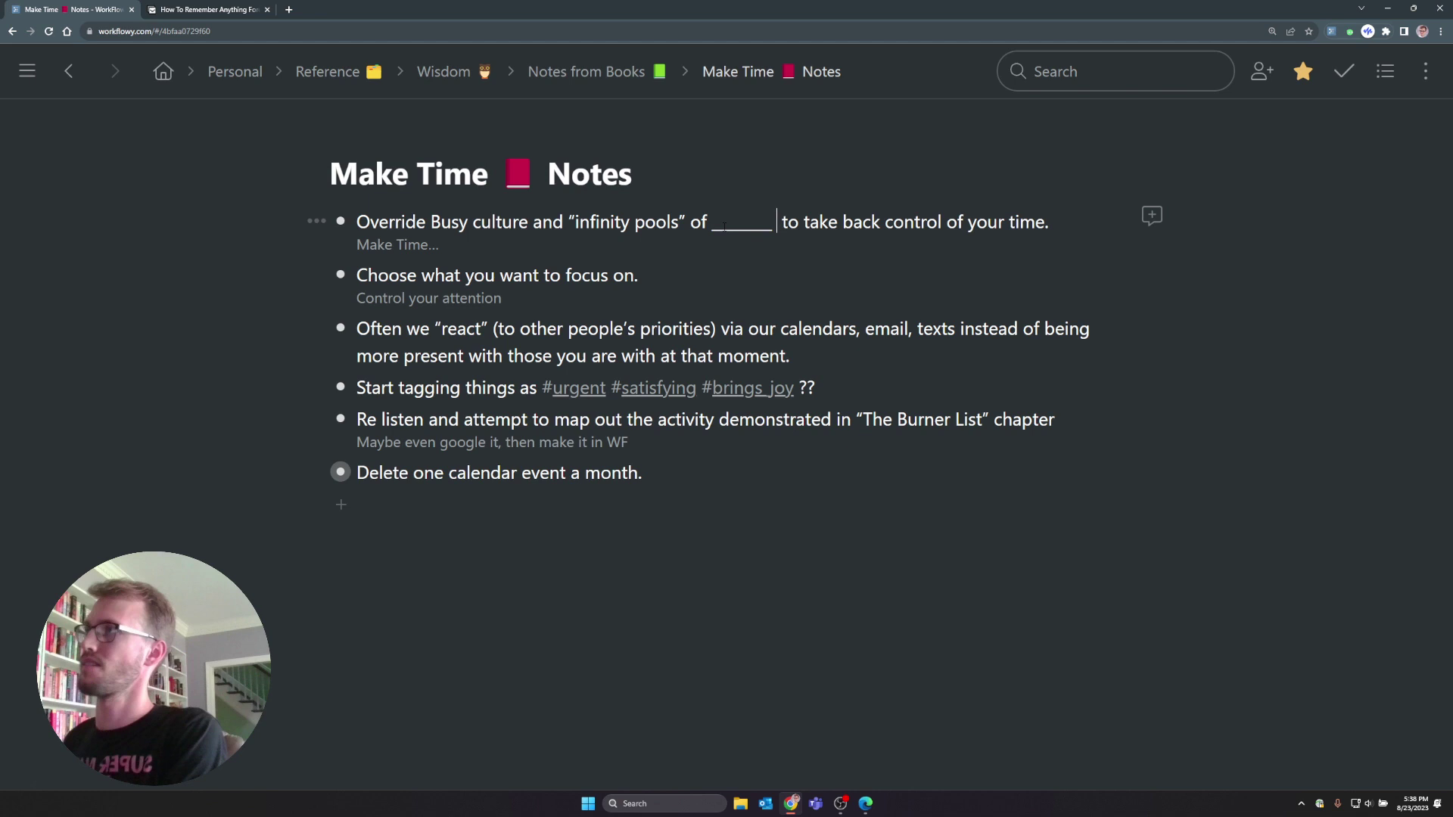
{"action": "type", "text": "____"}
{"action": "left_click", "coordinate": [757, 248]}
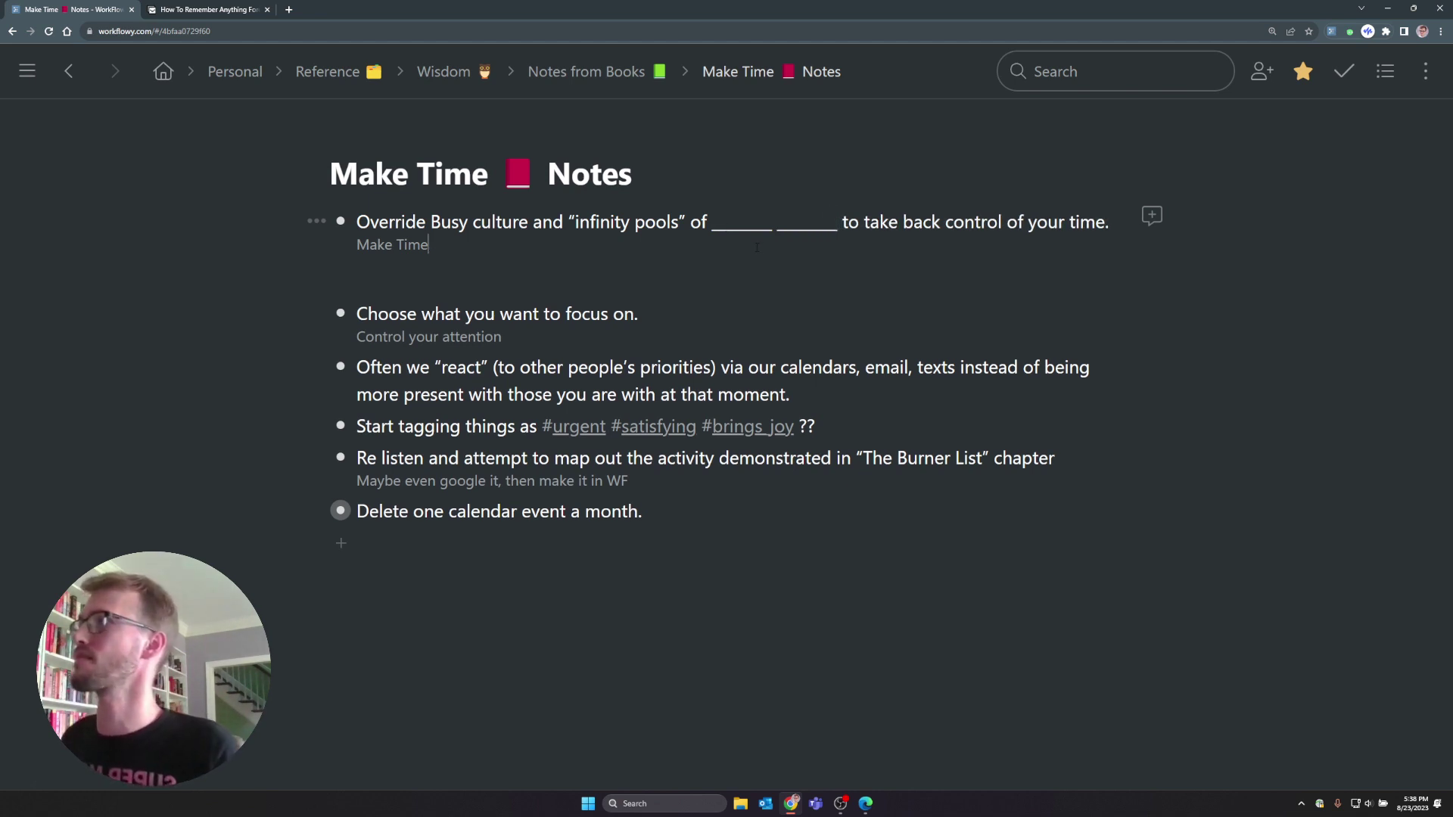
{"action": "key", "text": "ctrl+v"}
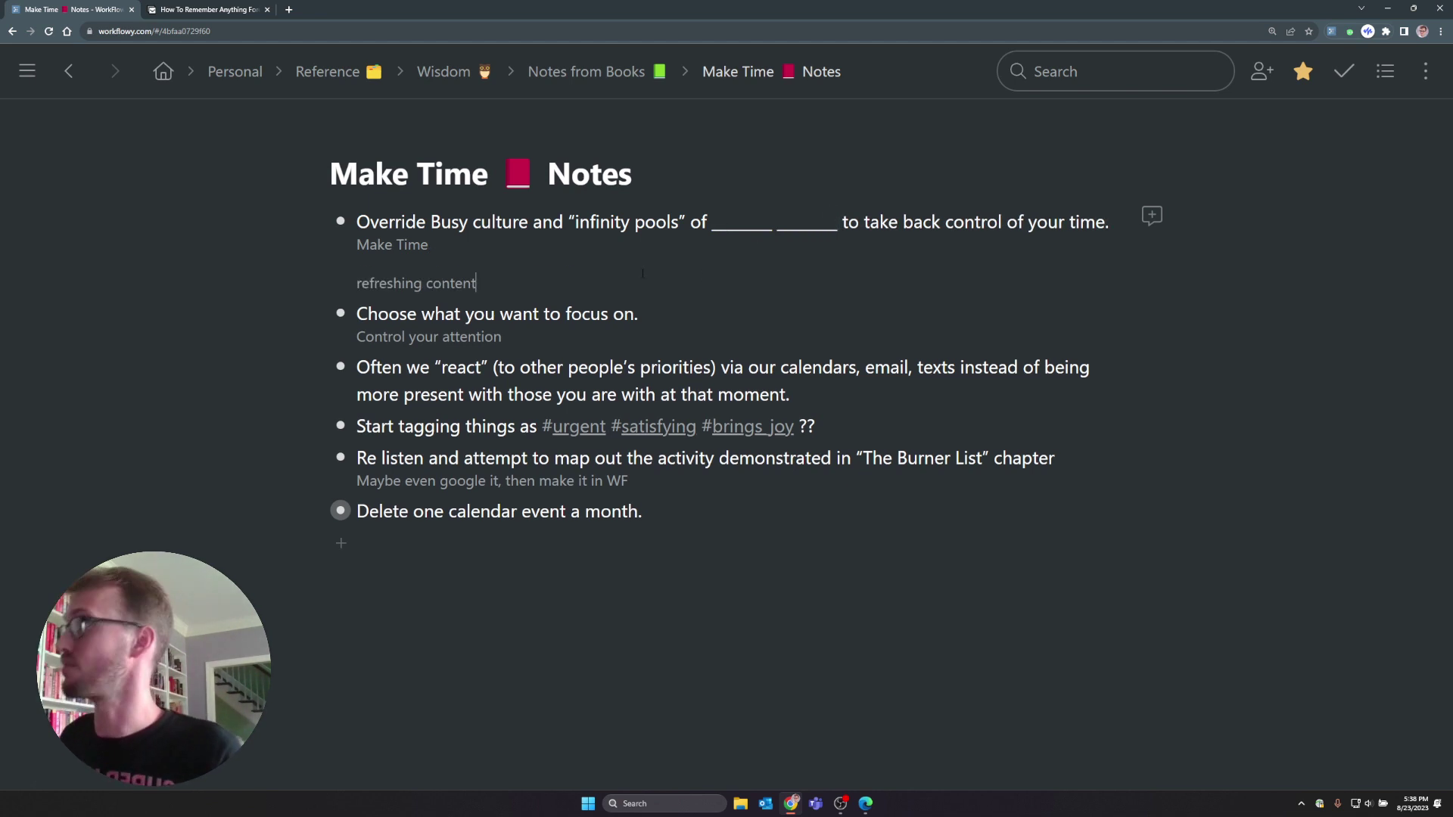
{"action": "key", "text": "Escape"}
{"action": "left_click", "coordinate": [416, 244]}
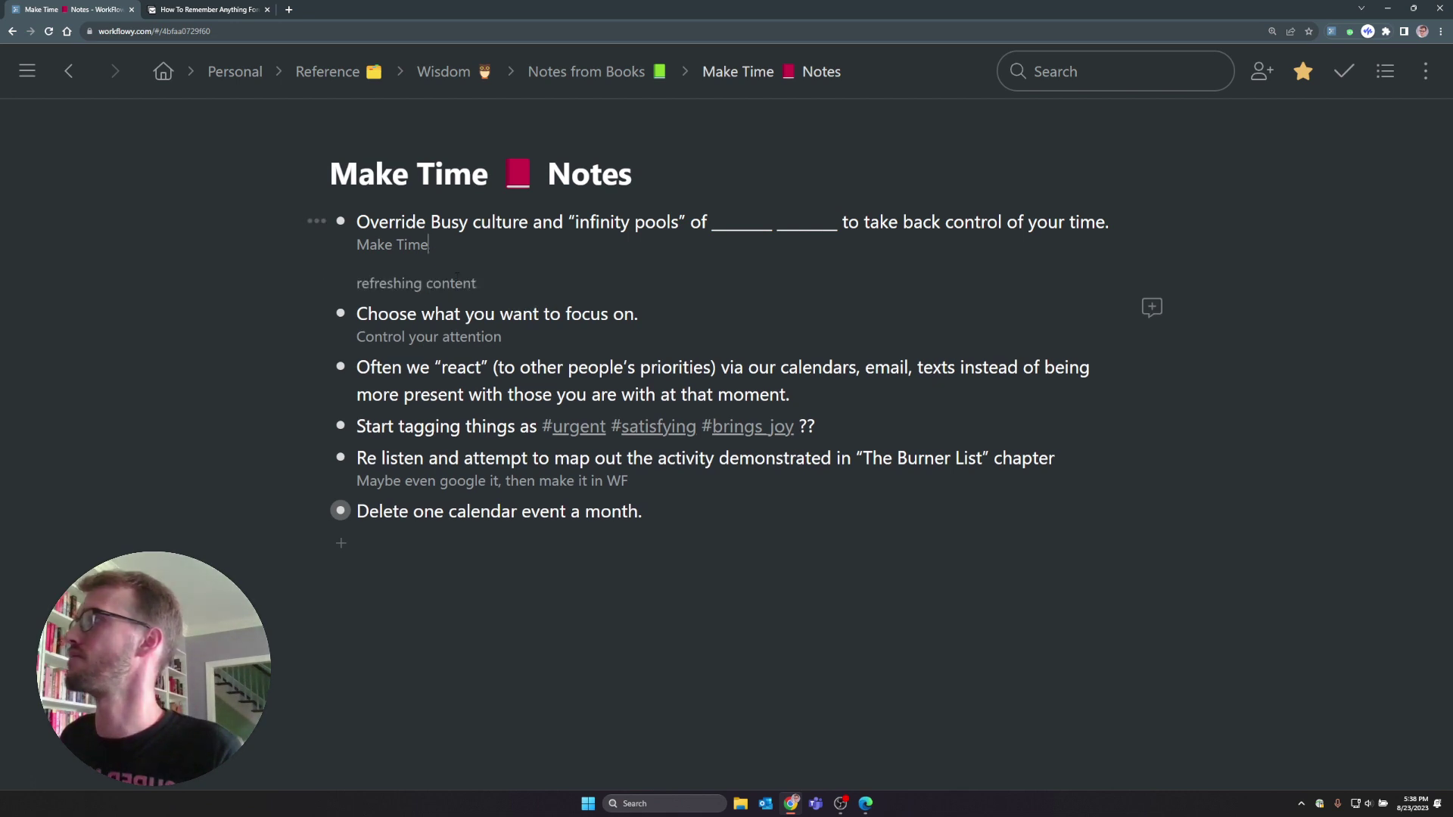
{"action": "left_click_drag", "start_coordinate": [477, 283], "coordinate": [356, 283]}
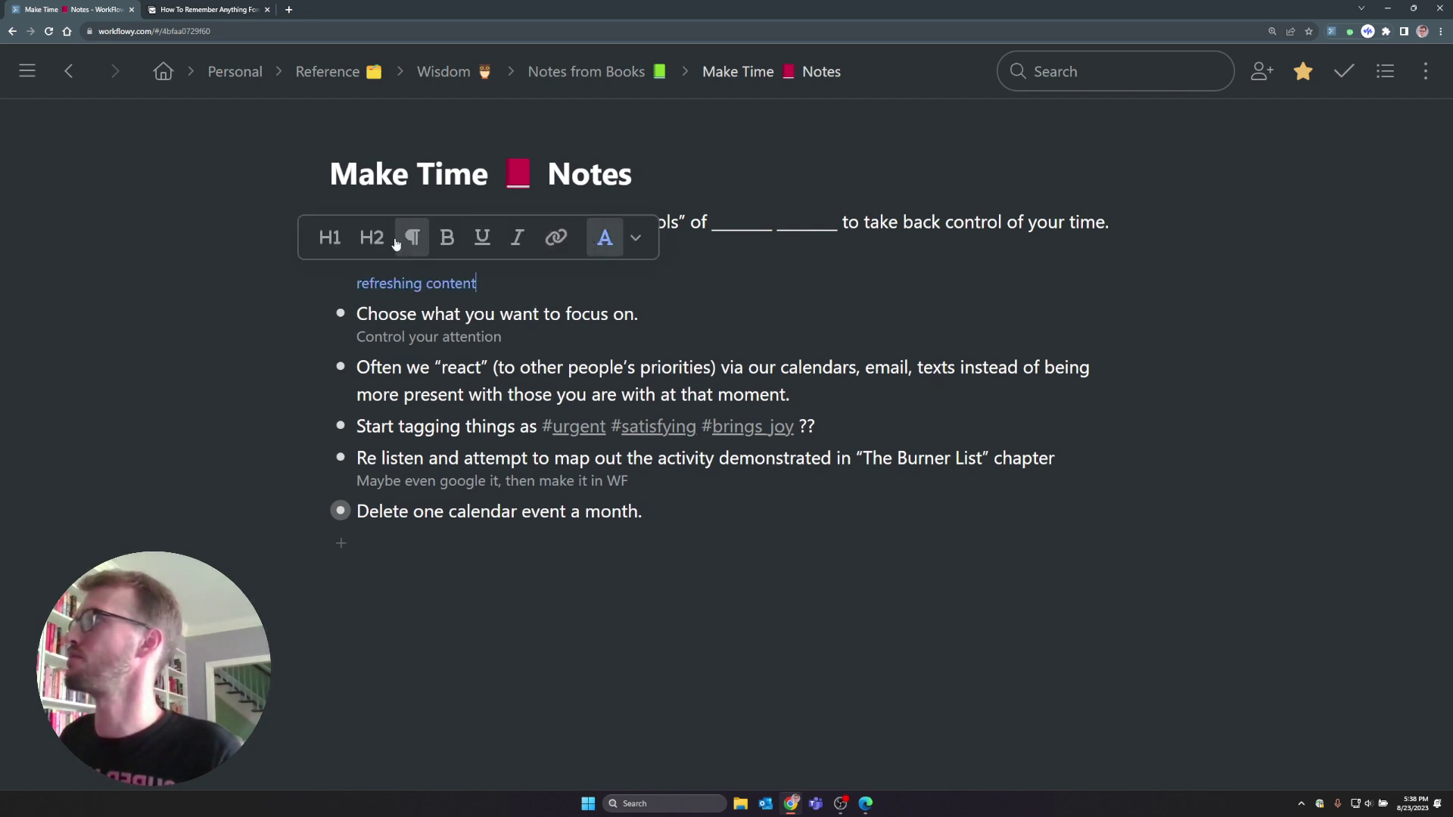
{"action": "left_click", "coordinate": [447, 237]}
{"action": "left_click", "coordinate": [590, 250]}
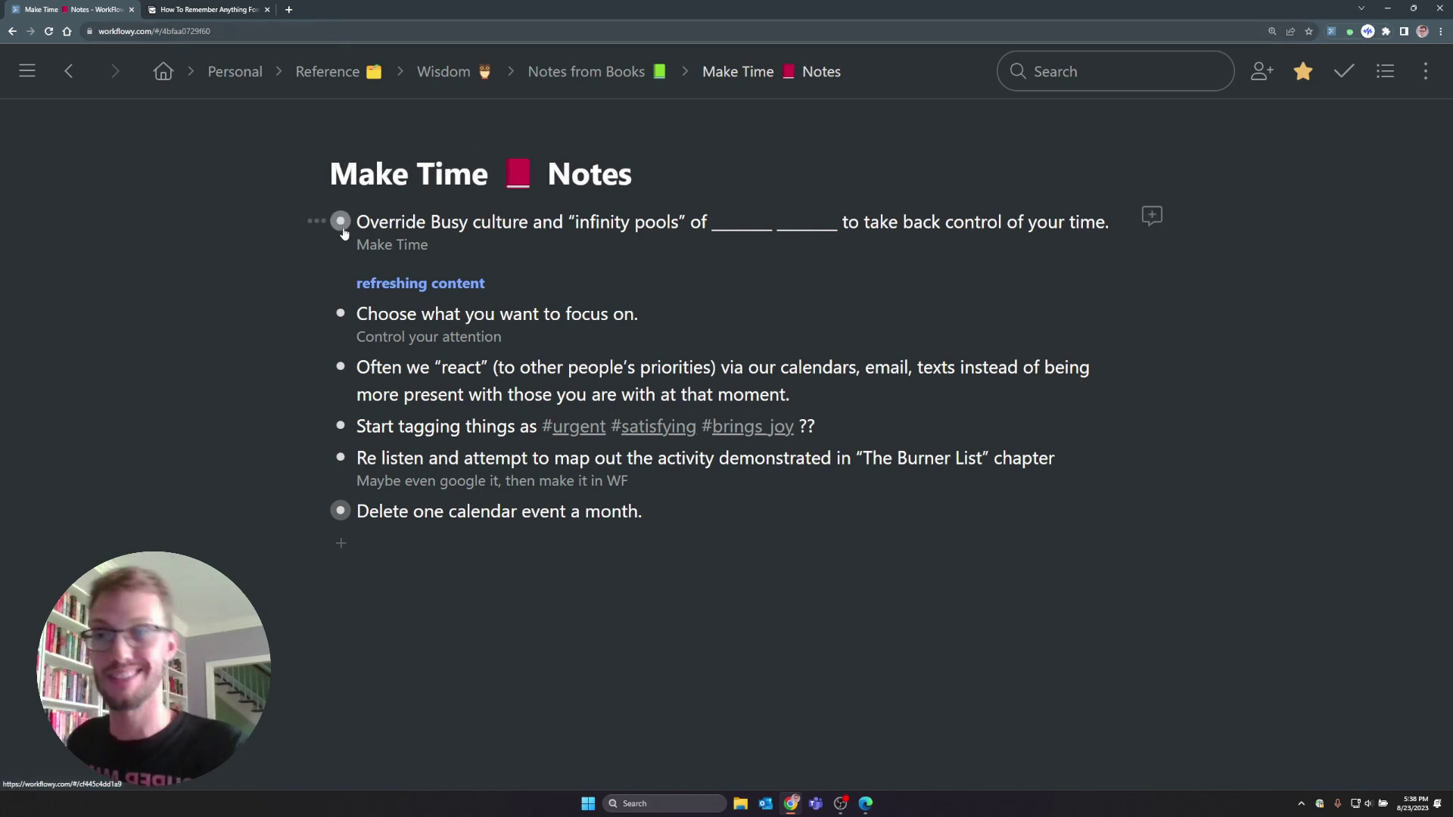
Step: Copy a live mirror of the Make Time cloze bullet and paste it as a new Level 2 card
{"action": "left_click", "coordinate": [576, 224]}
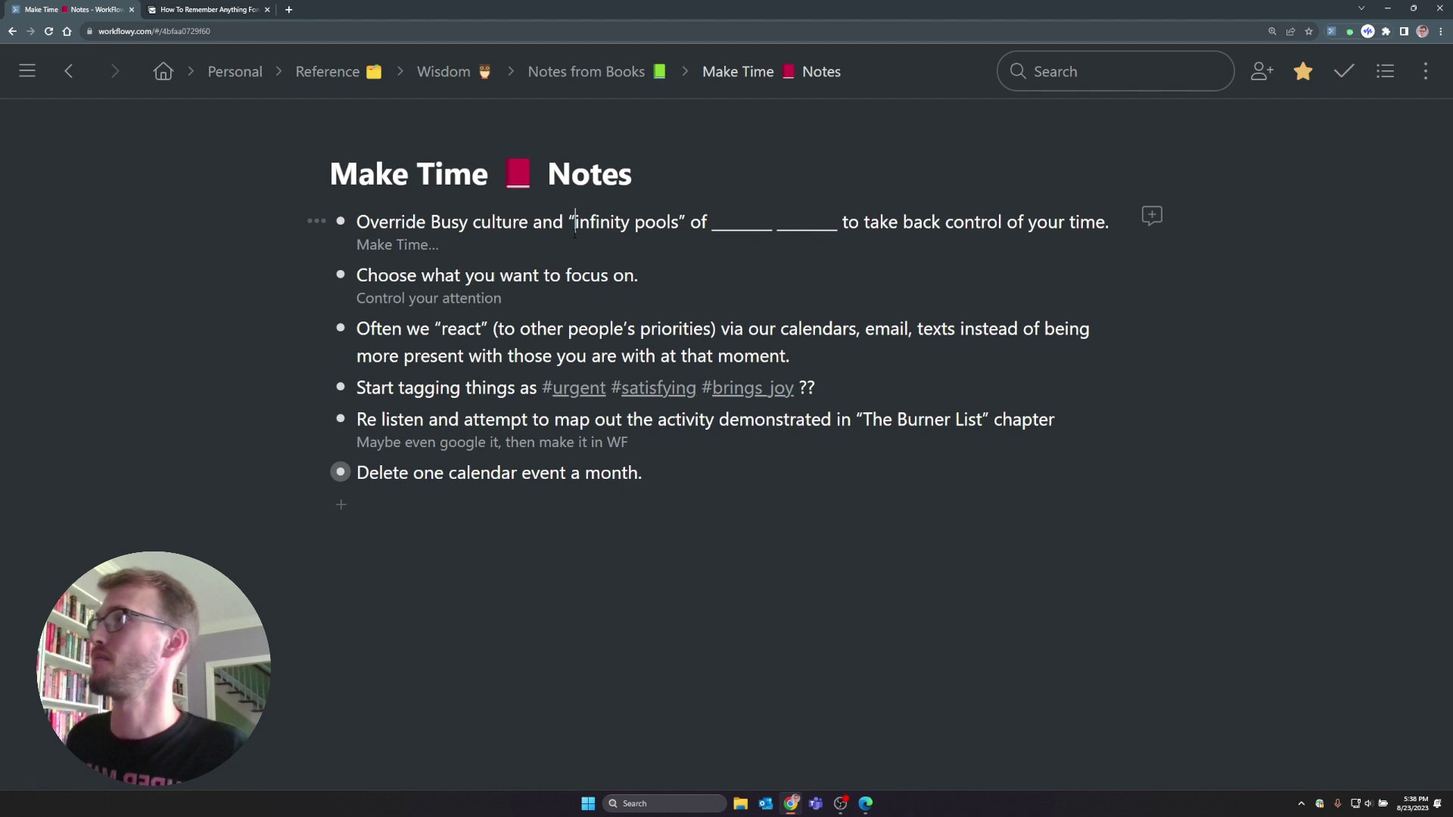
{"action": "left_click", "coordinate": [321, 222]}
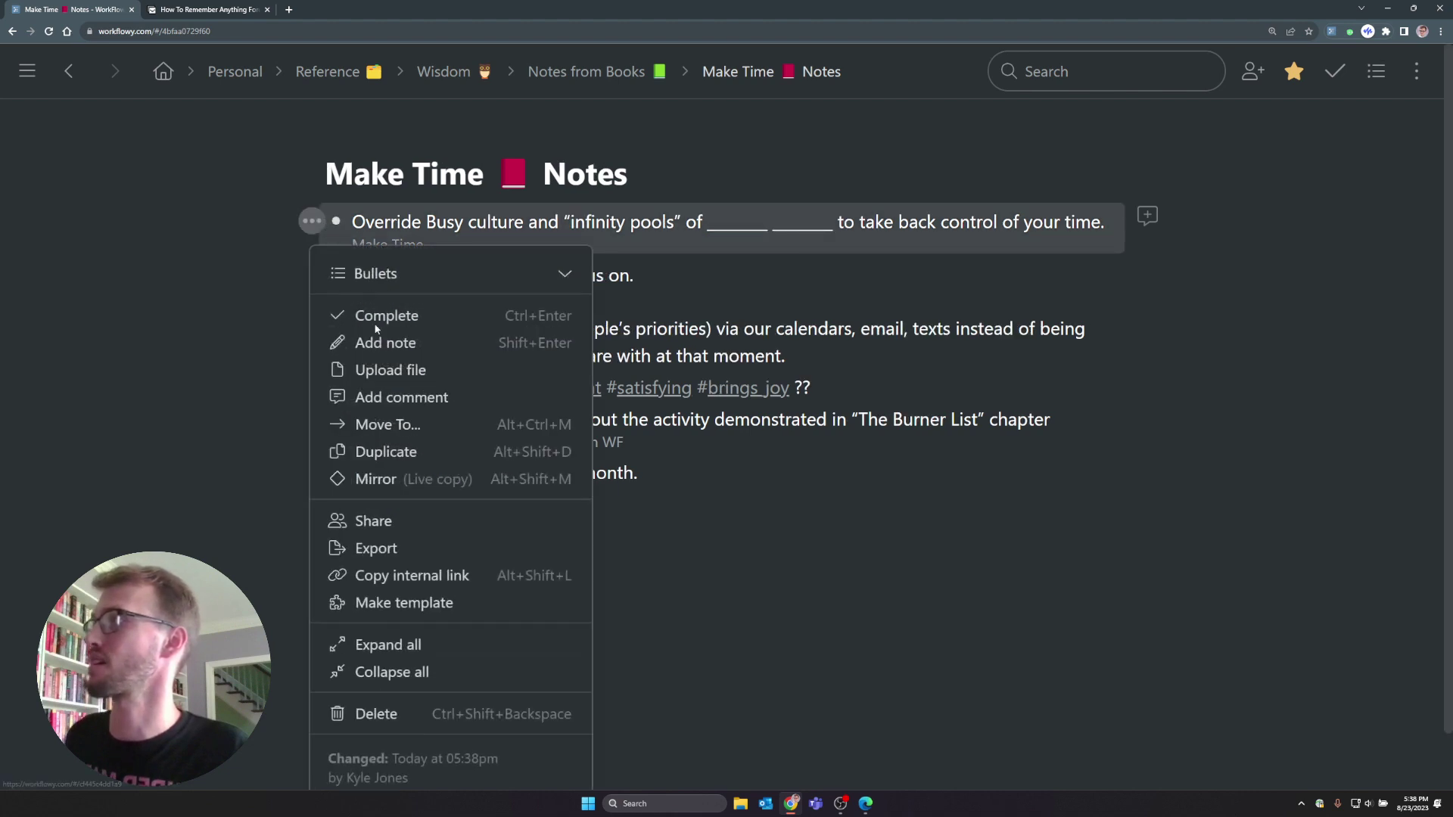
{"action": "left_click", "coordinate": [426, 480]}
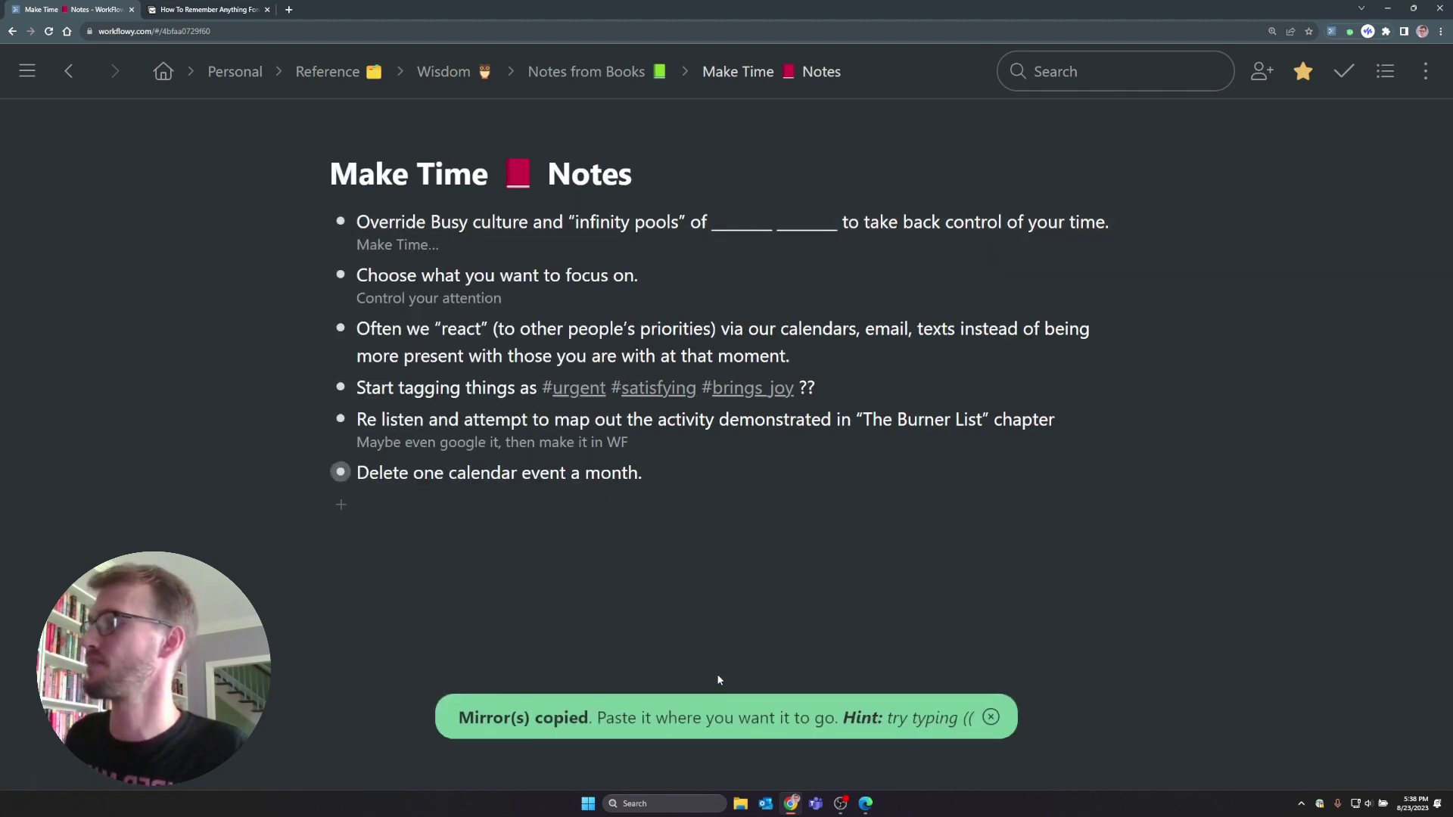
{"action": "left_click", "coordinate": [27, 71]}
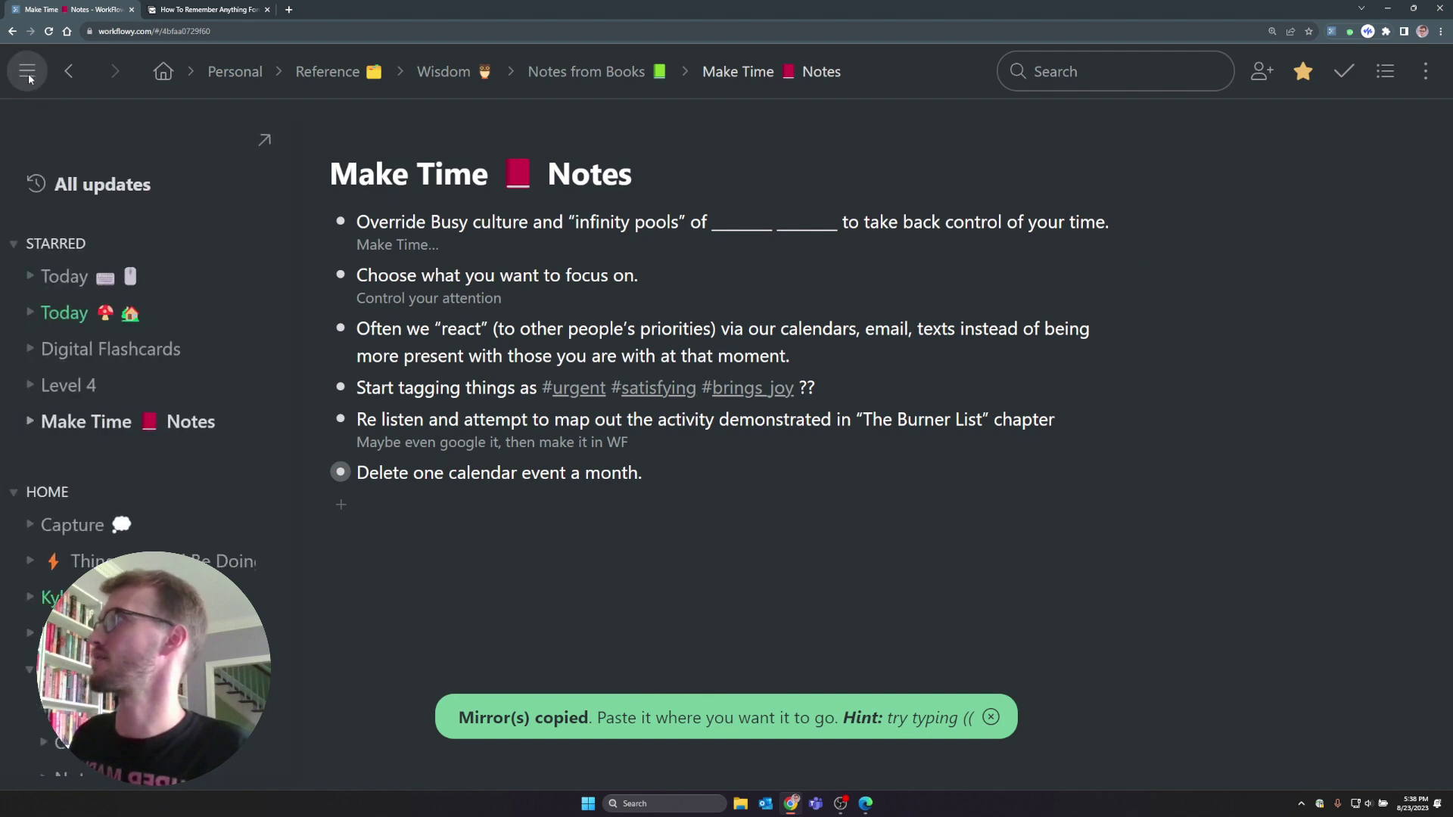
{"action": "left_click", "coordinate": [68, 385]}
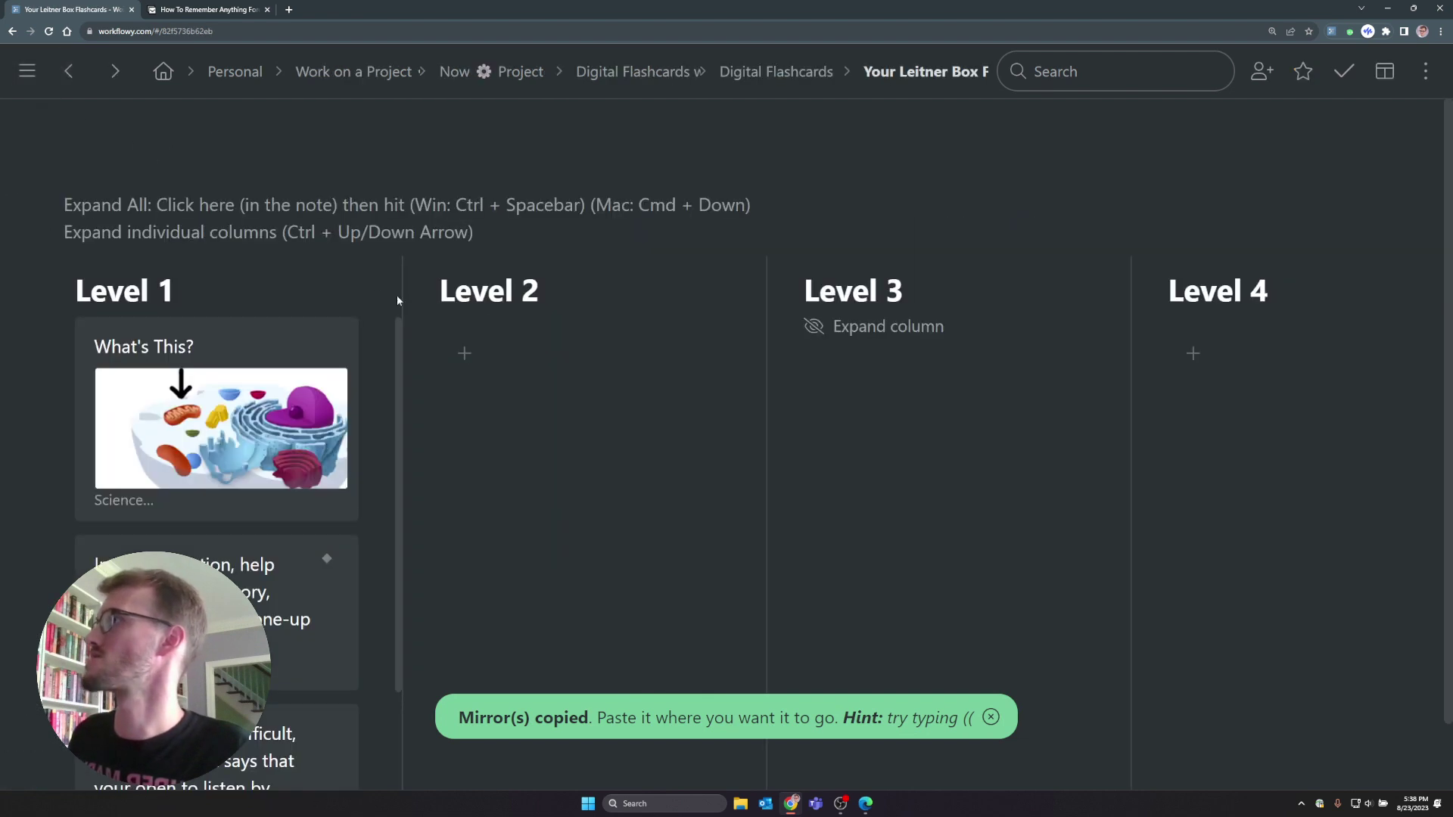
{"action": "left_click", "coordinate": [464, 355]}
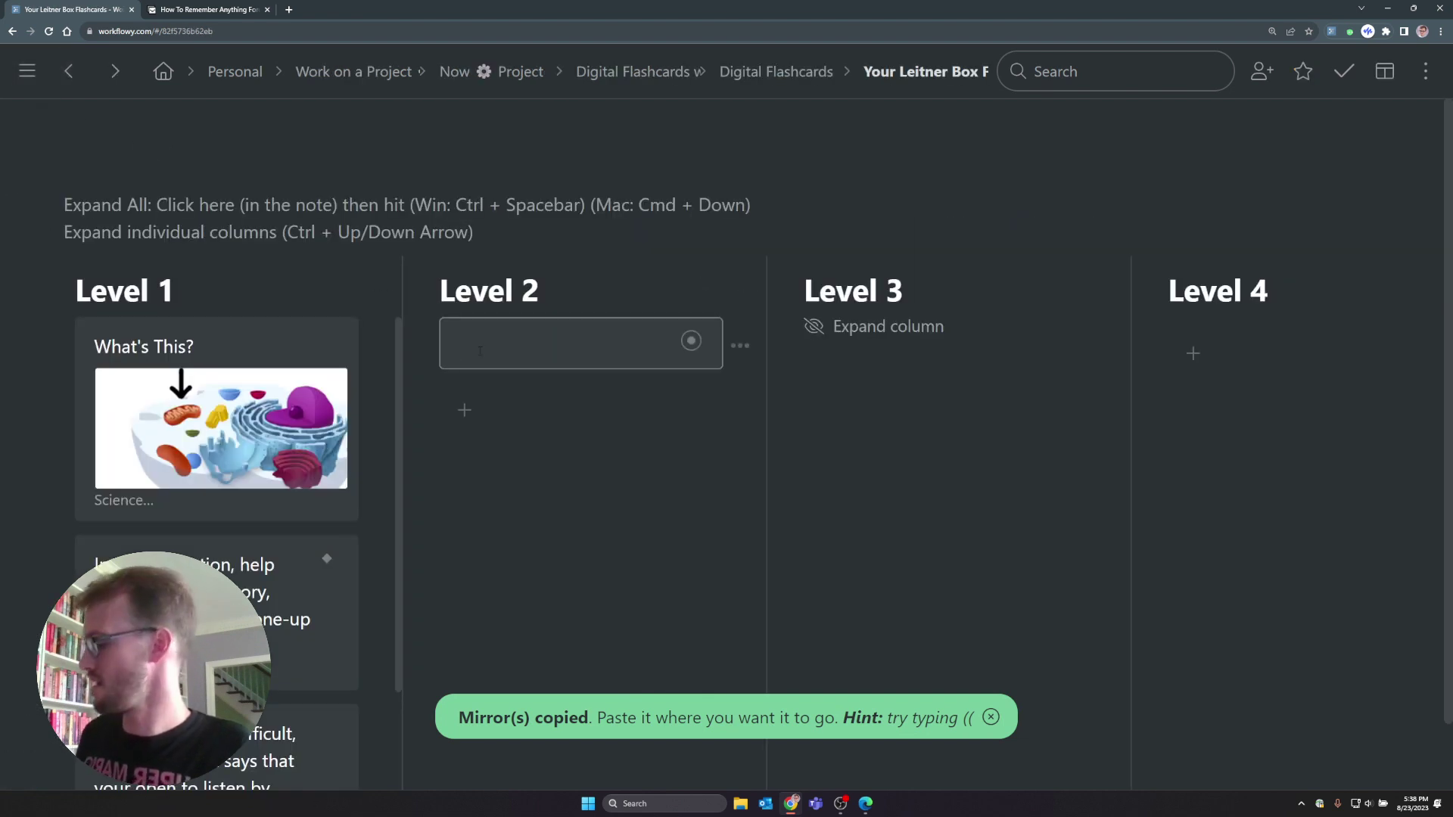
{"action": "key", "text": "ctrl+v"}
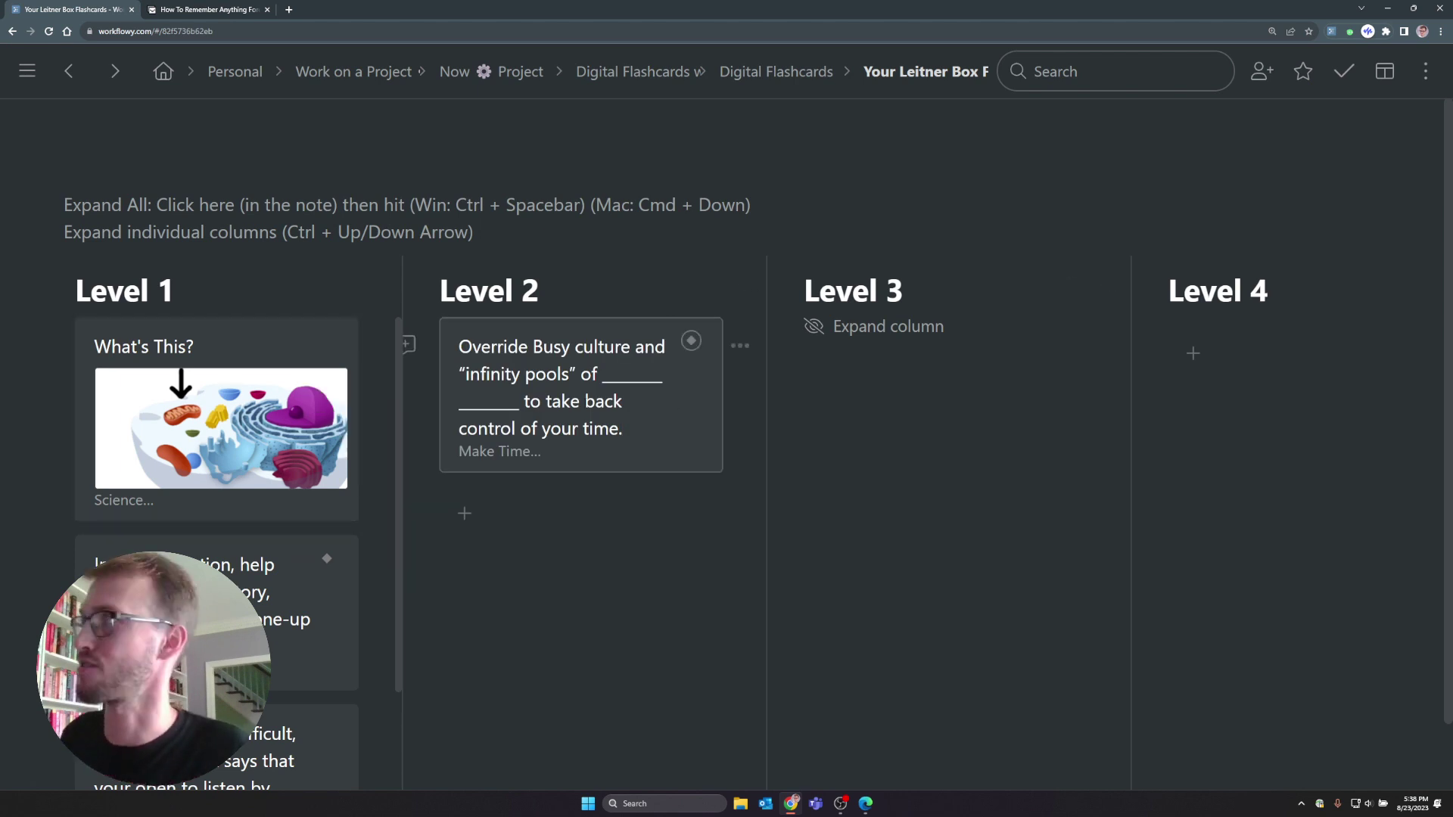
{"action": "left_click_drag", "start_coordinate": [691, 340], "coordinate": [534, 452]}
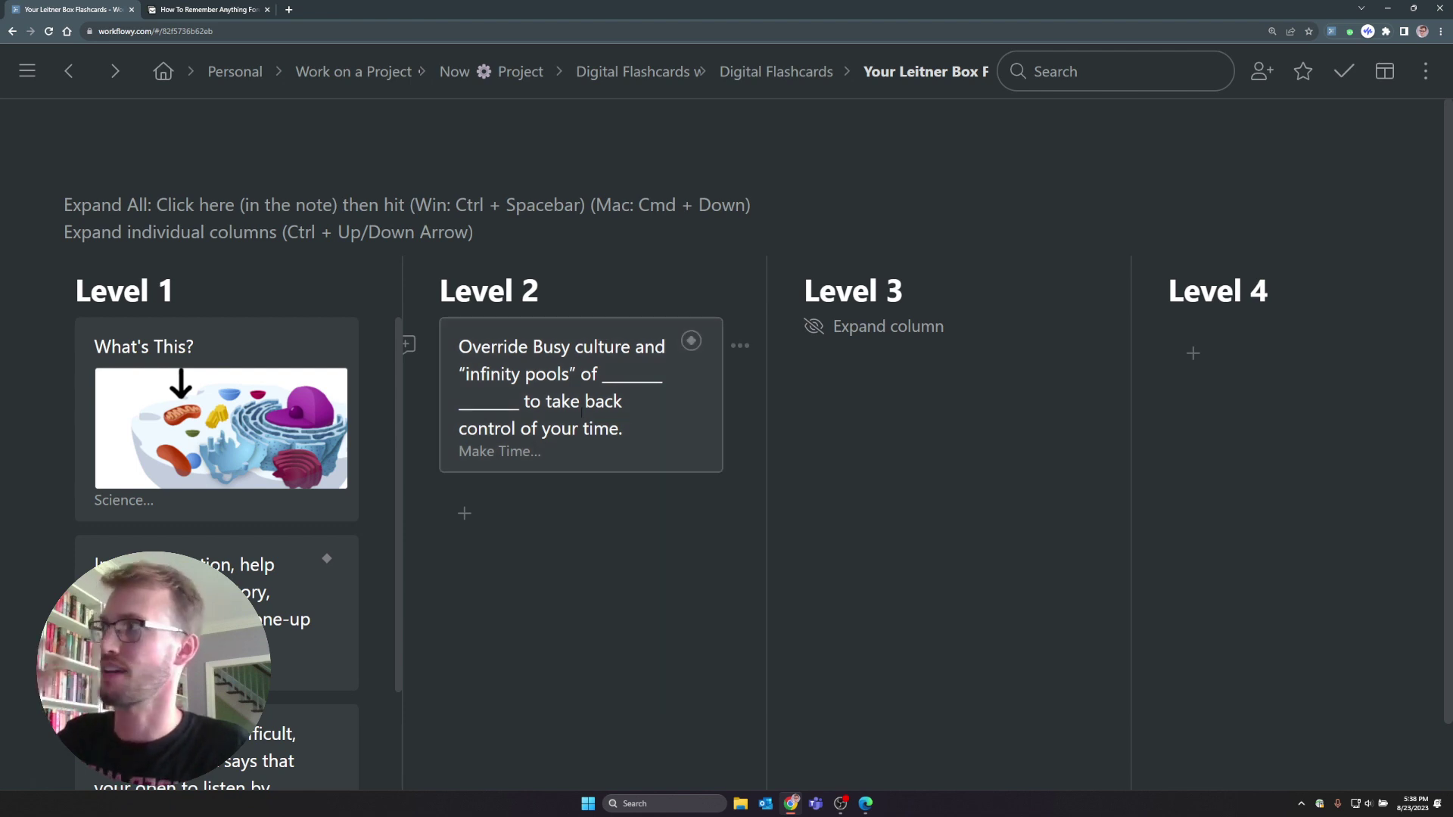